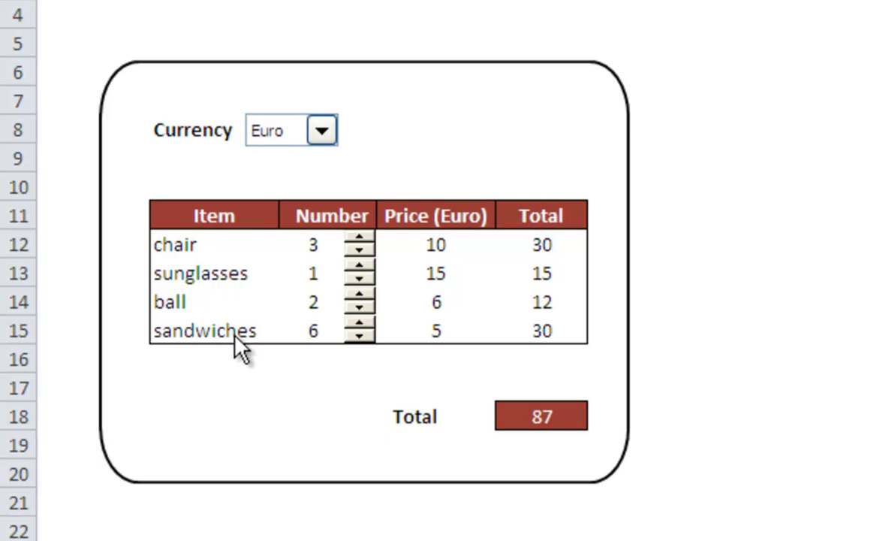
Step: Adjust the order quantities with the spin buttons, ending at 3 chairs and 3 sunglasses
{"action": "left_click", "coordinate": [360, 251]}
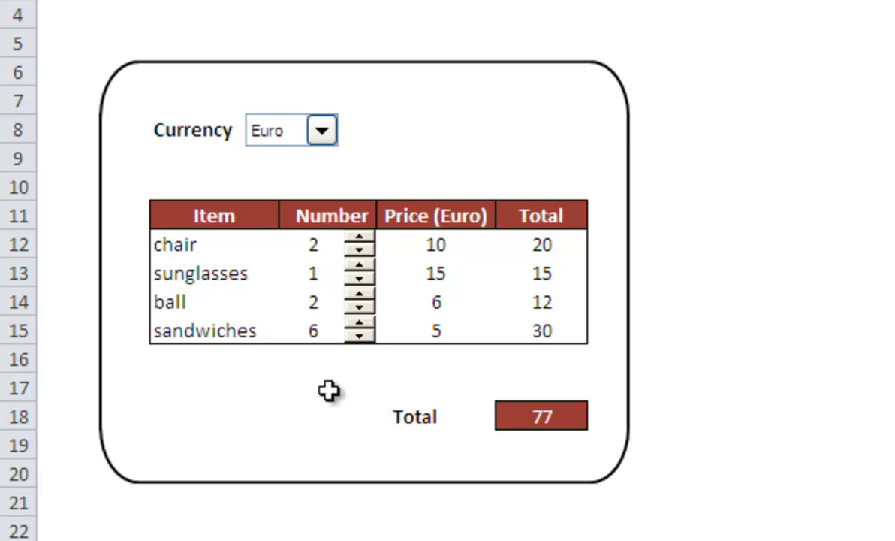
{"action": "left_click", "coordinate": [359, 253]}
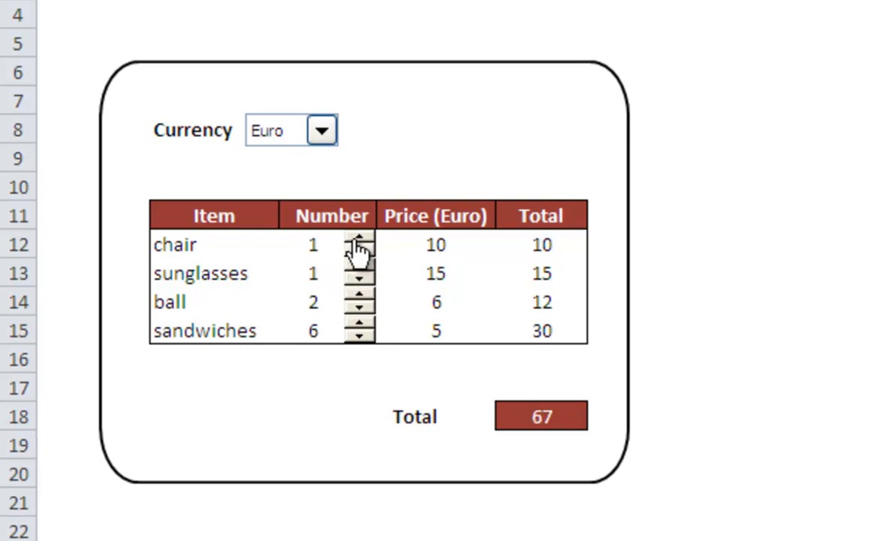
{"action": "left_click", "coordinate": [359, 237]}
{"action": "left_click", "coordinate": [359, 238]}
{"action": "left_click", "coordinate": [359, 282]}
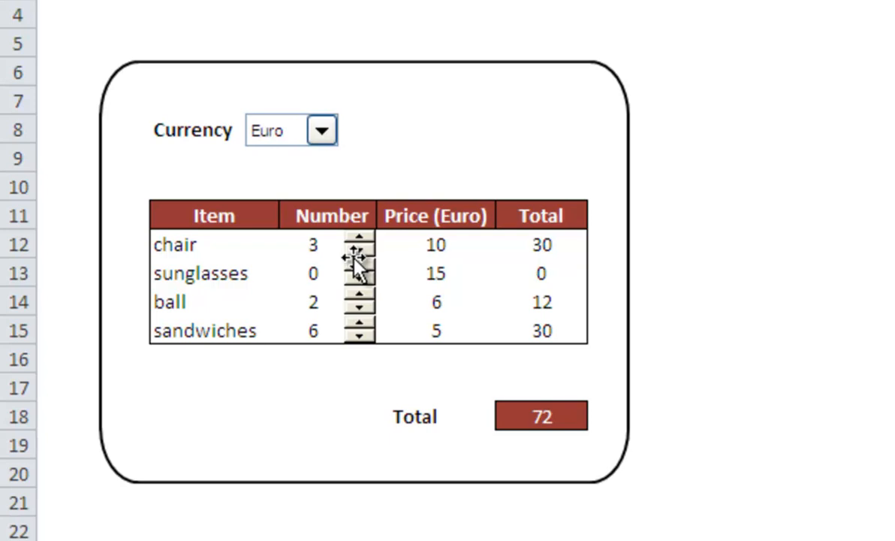
{"action": "triple_click", "coordinate": [358, 267]}
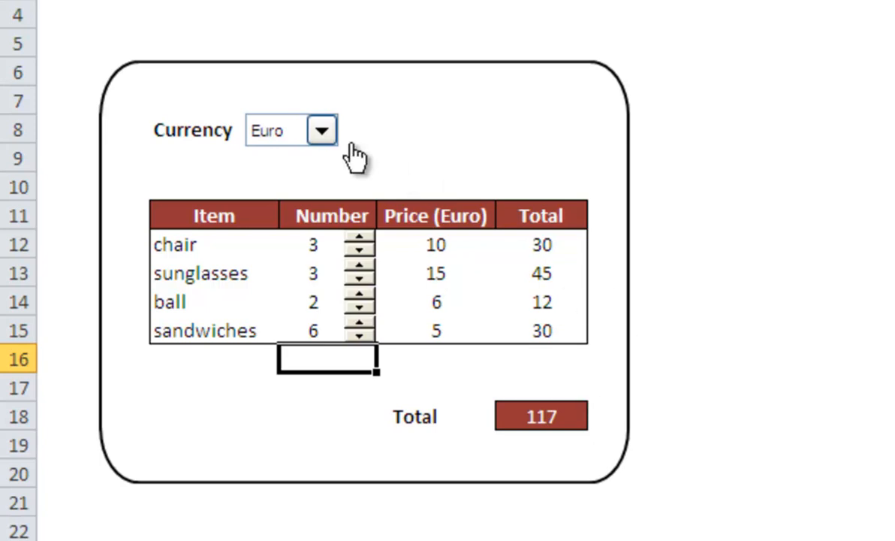
Step: Switch the order form's currency to USD and back to Euro
{"action": "left_click", "coordinate": [324, 134]}
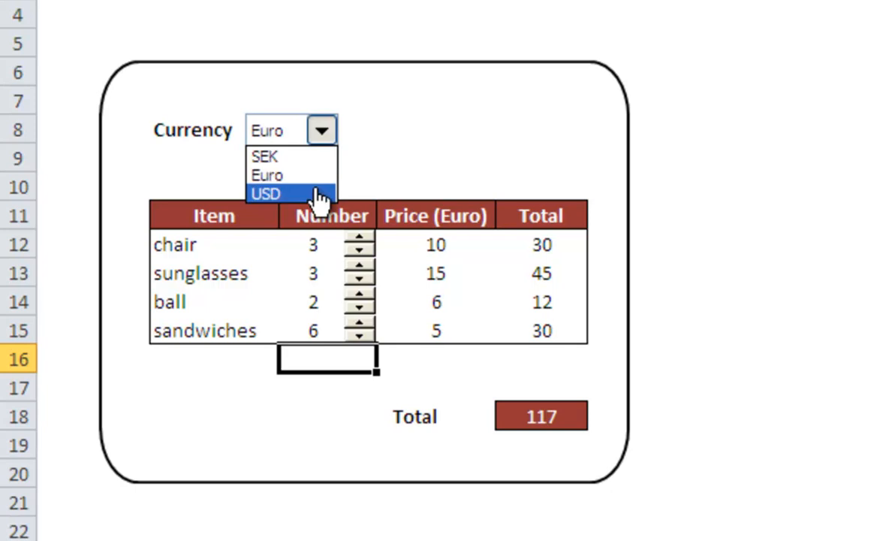
{"action": "left_click", "coordinate": [315, 196]}
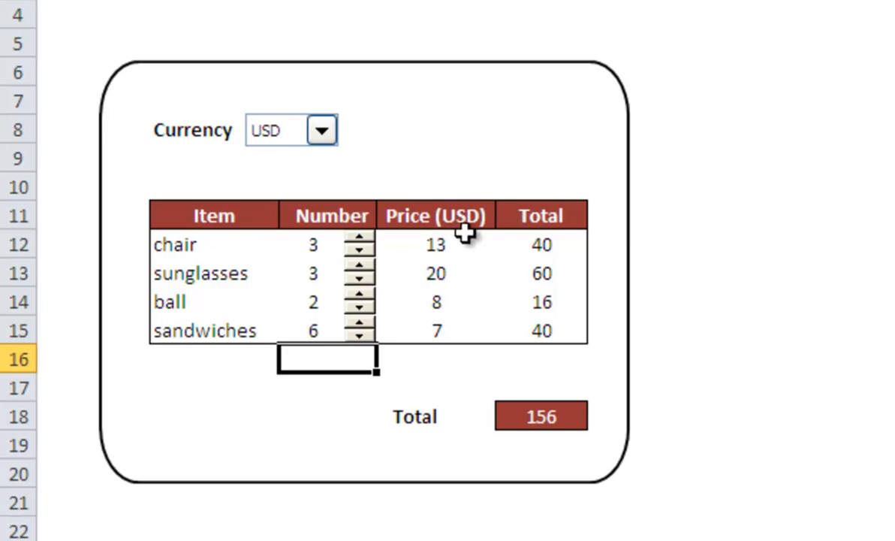
{"action": "left_click", "coordinate": [322, 134]}
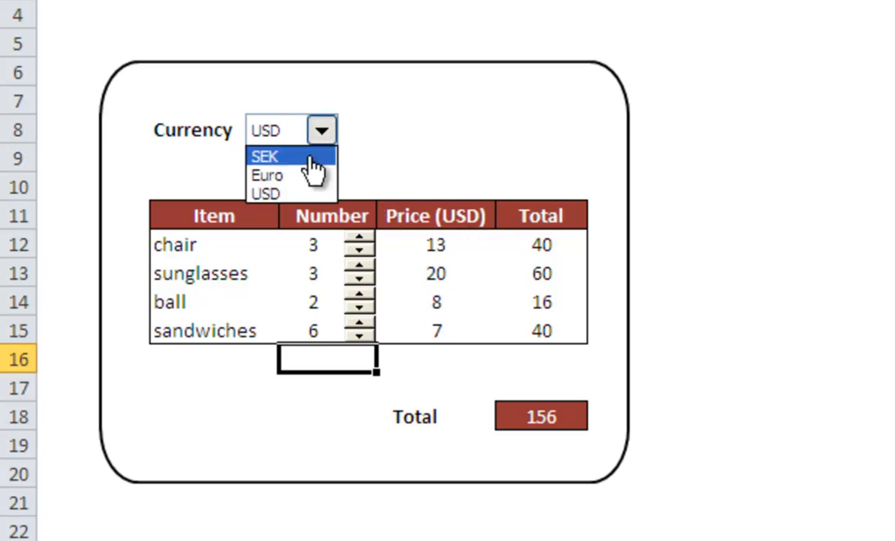
{"action": "left_click", "coordinate": [312, 179]}
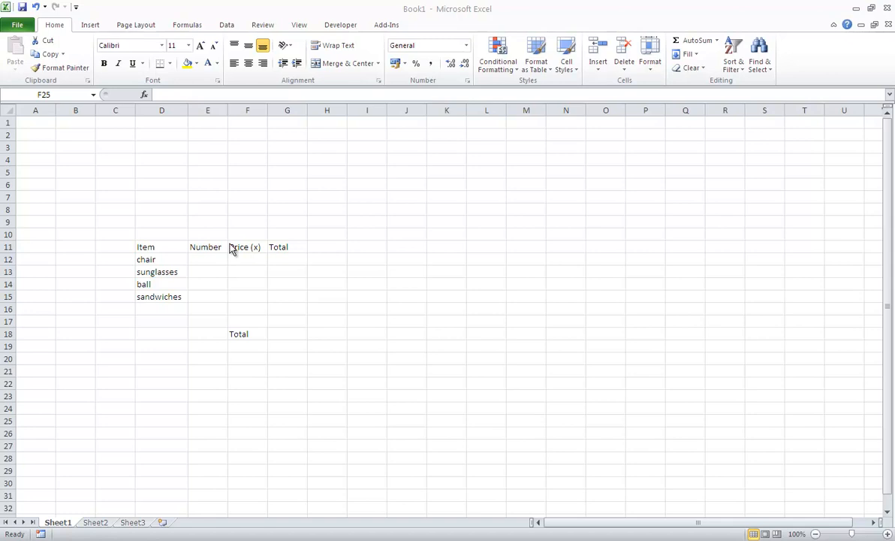
Step: Check in the ribbon customization options that the Developer tab is enabled
{"action": "left_click", "coordinate": [348, 29]}
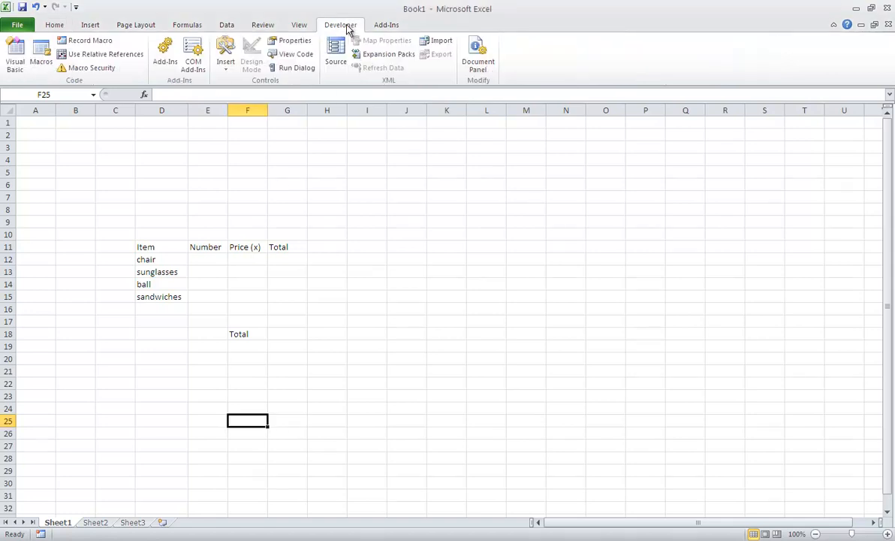
{"action": "left_click", "coordinate": [18, 26]}
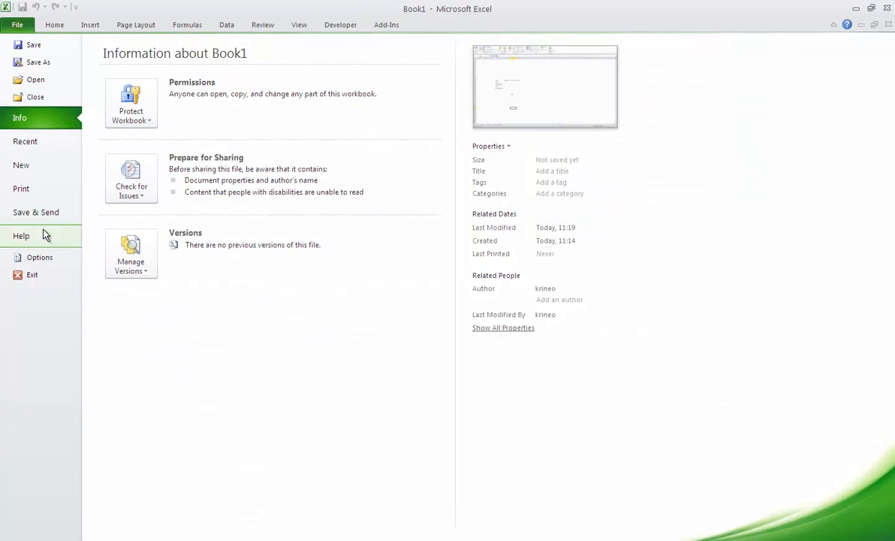
{"action": "left_click", "coordinate": [41, 257]}
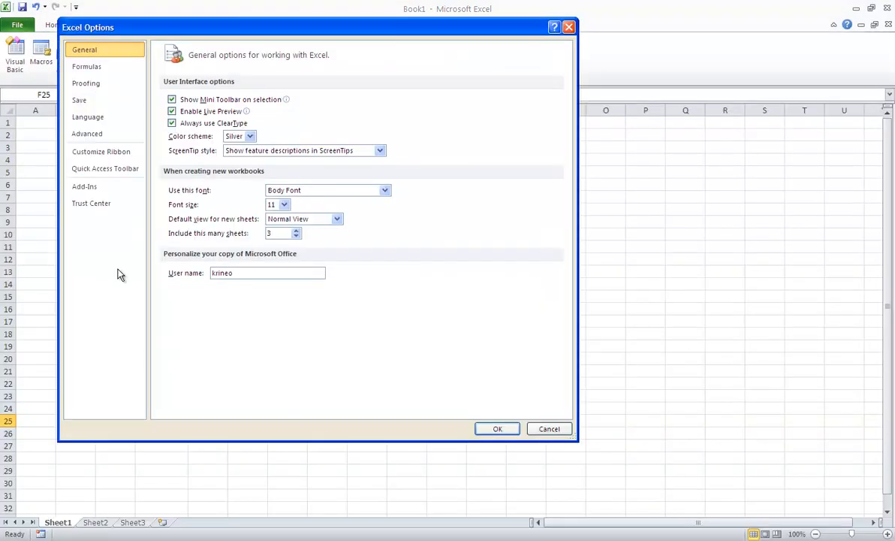
{"action": "left_click", "coordinate": [111, 158]}
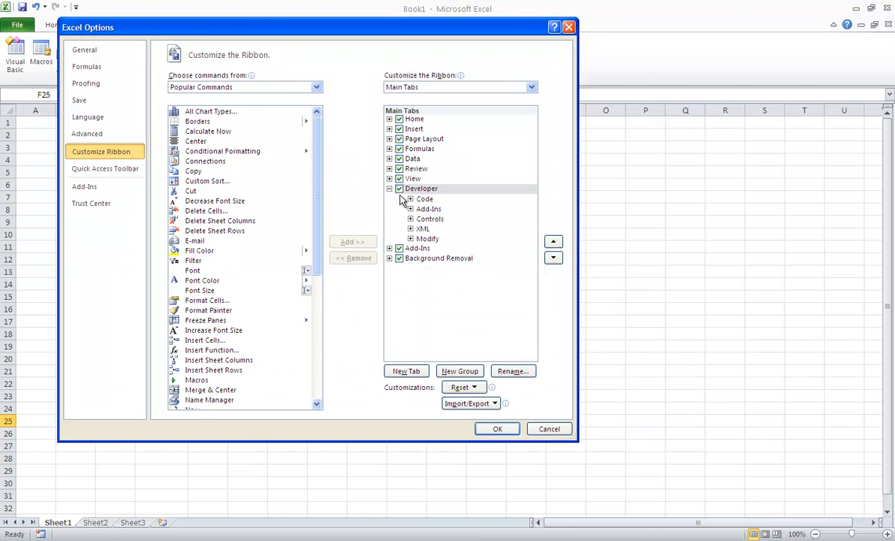
{"action": "left_click", "coordinate": [499, 430]}
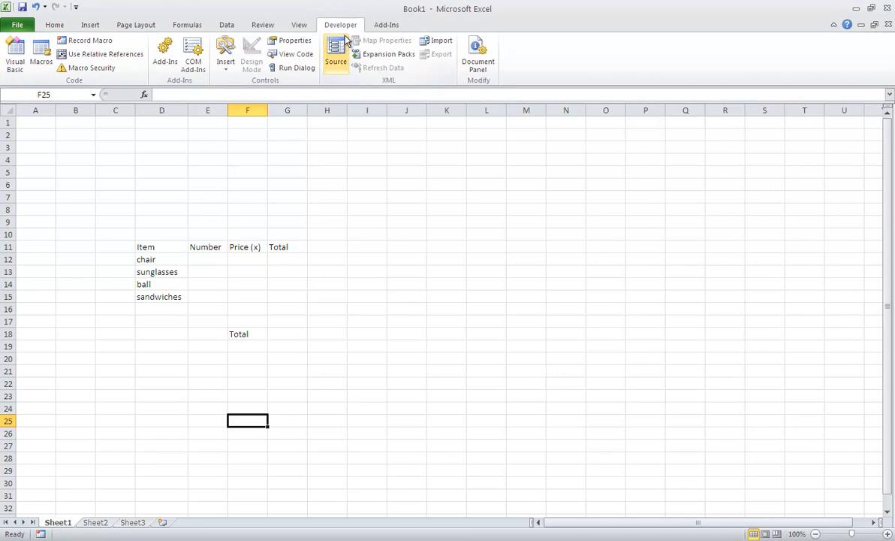
Step: Insert a form-control spin button at the right end of cell E12, in the chair row's Number column
{"action": "left_click", "coordinate": [226, 65]}
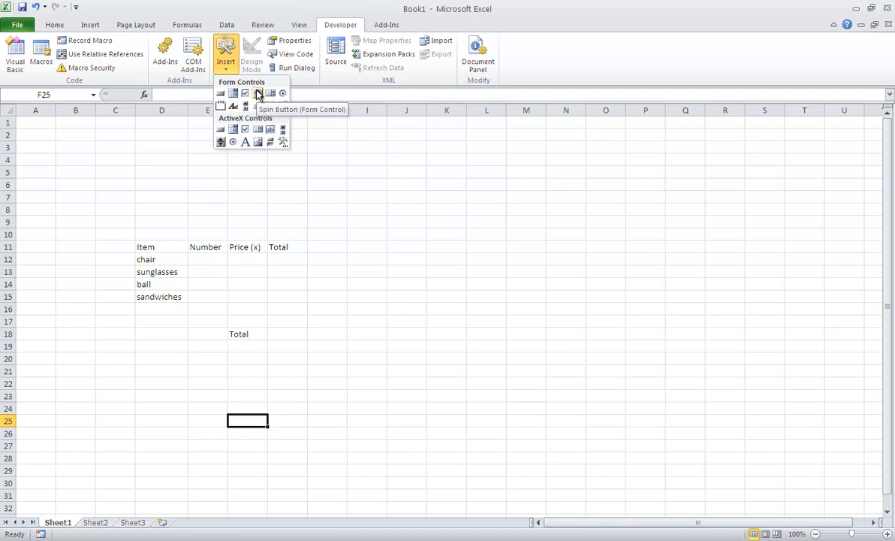
{"action": "left_click", "coordinate": [258, 94]}
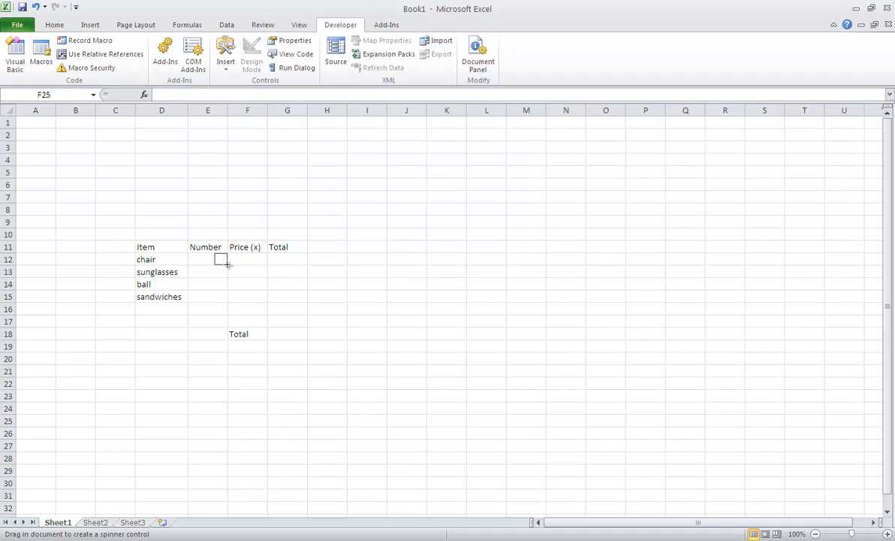
{"action": "left_click_drag", "start_coordinate": [226, 264], "coordinate": [229, 267]}
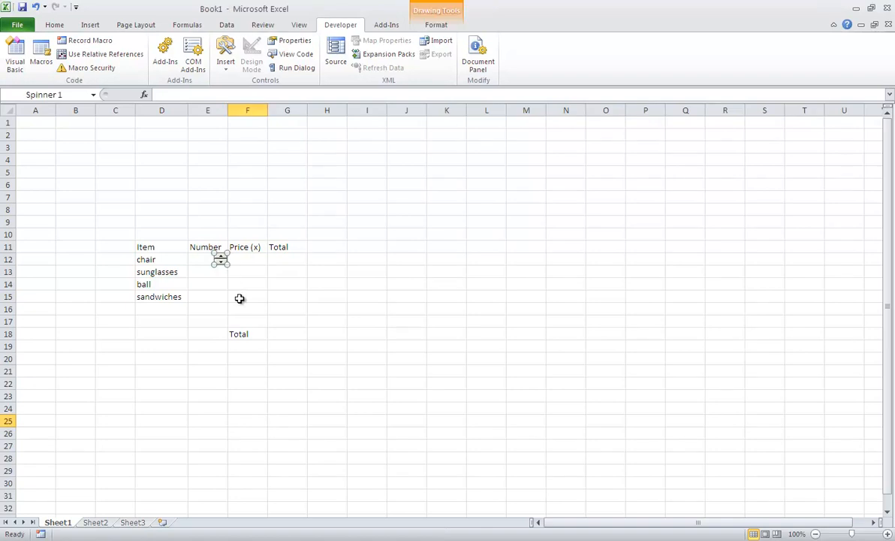
{"action": "left_click", "coordinate": [246, 282]}
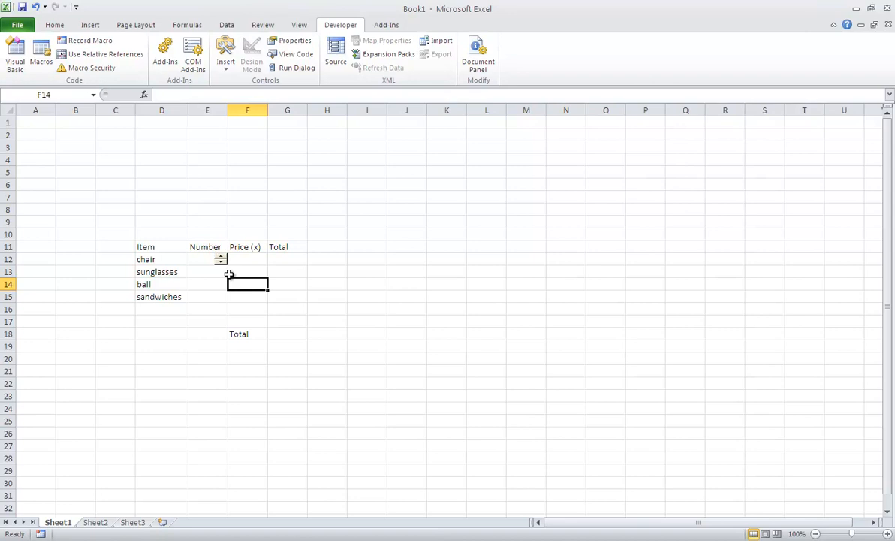
Step: Link the chair row's spin button to cell $E$12 in its control settings
{"action": "right_click", "coordinate": [221, 262]}
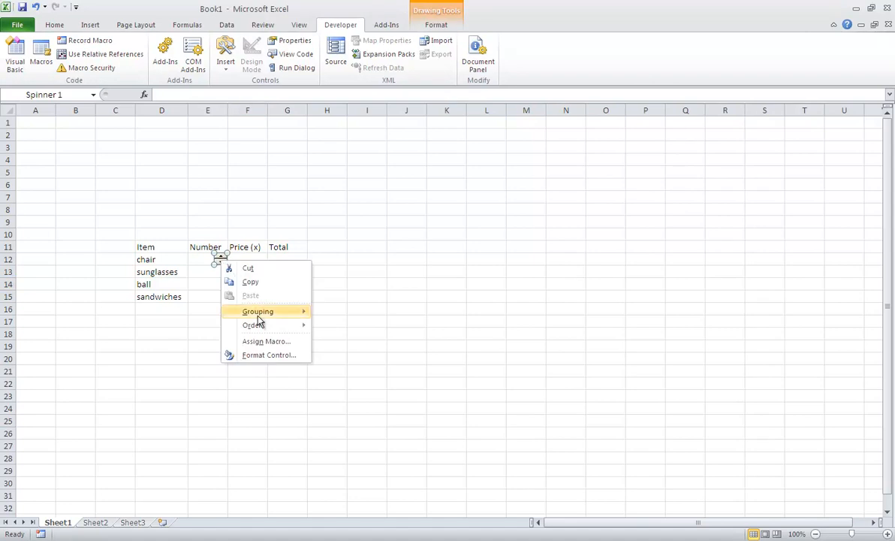
{"action": "left_click", "coordinate": [267, 356]}
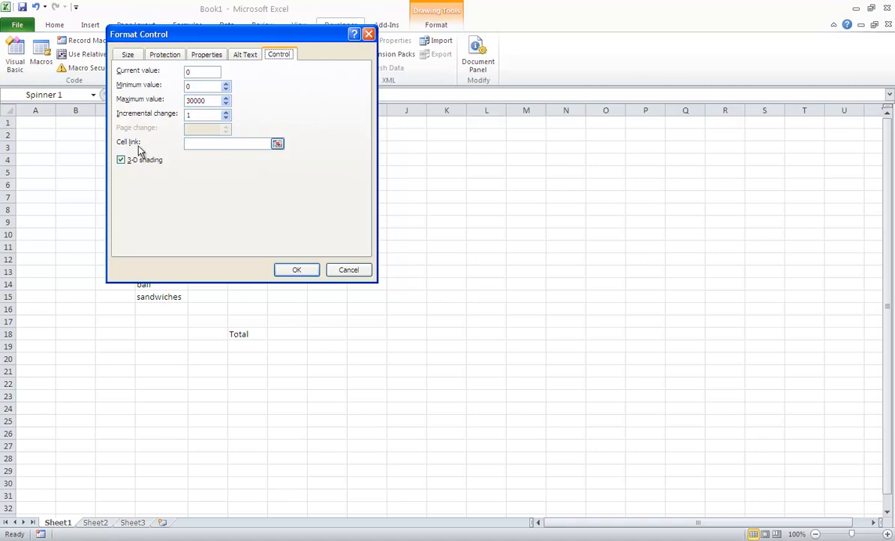
{"action": "left_click", "coordinate": [277, 144]}
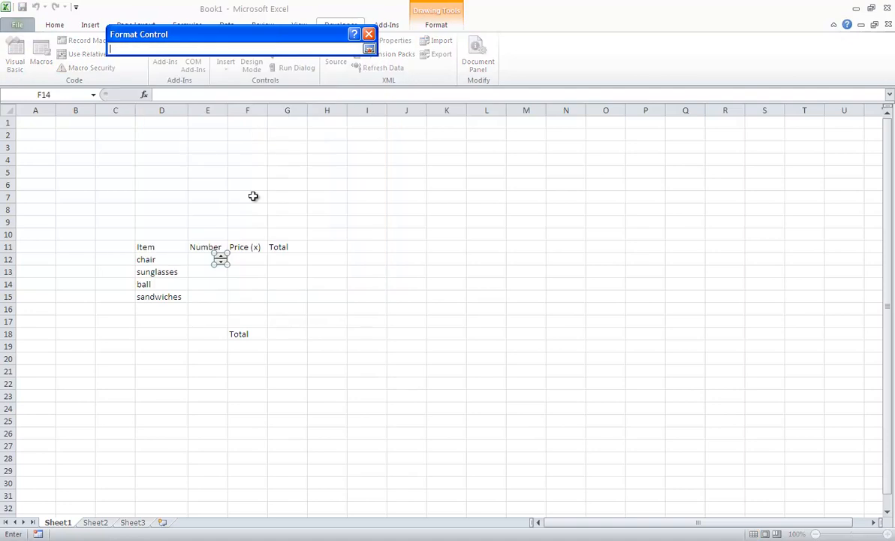
{"action": "left_click", "coordinate": [201, 259]}
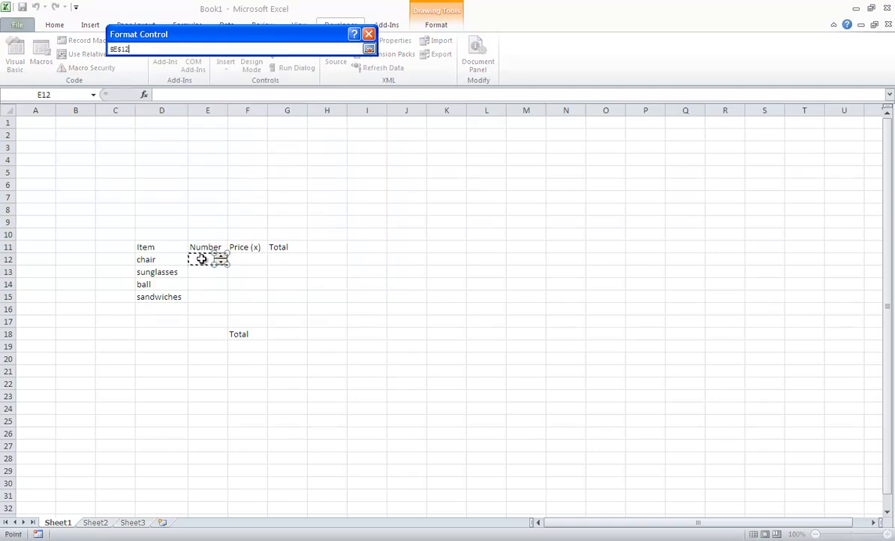
{"action": "key", "text": "Return"}
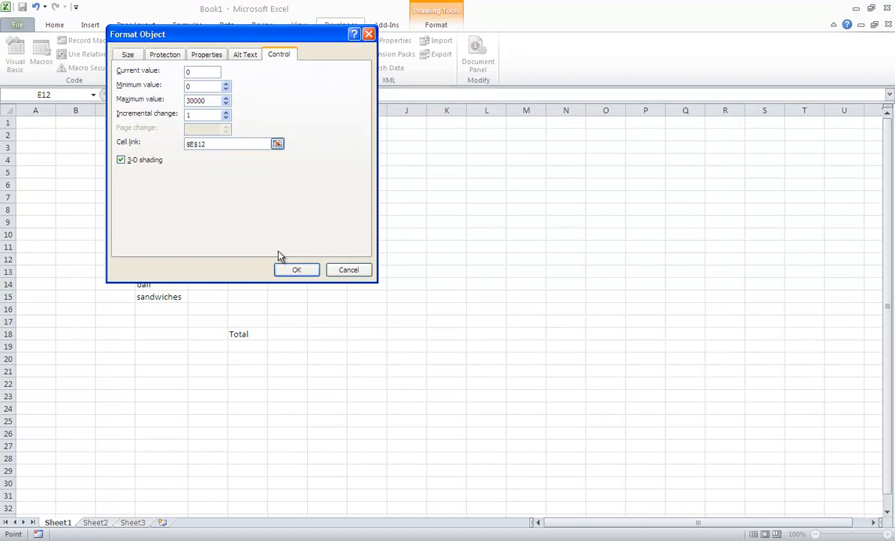
{"action": "left_click", "coordinate": [296, 269]}
{"action": "key", "text": "Escape"}
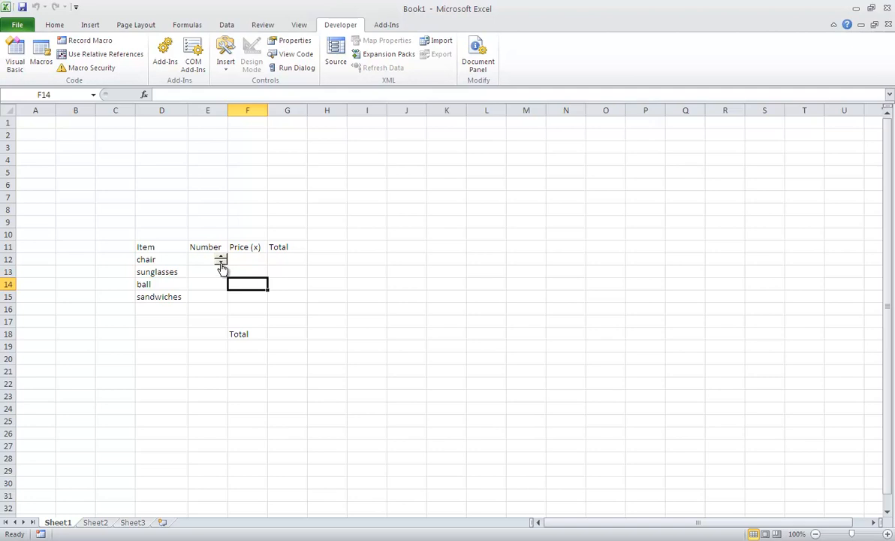
Step: Move the spin button out of cell E12 into F12 to uncover the linked cell
{"action": "left_click", "coordinate": [221, 267]}
{"action": "right_click", "coordinate": [222, 260]}
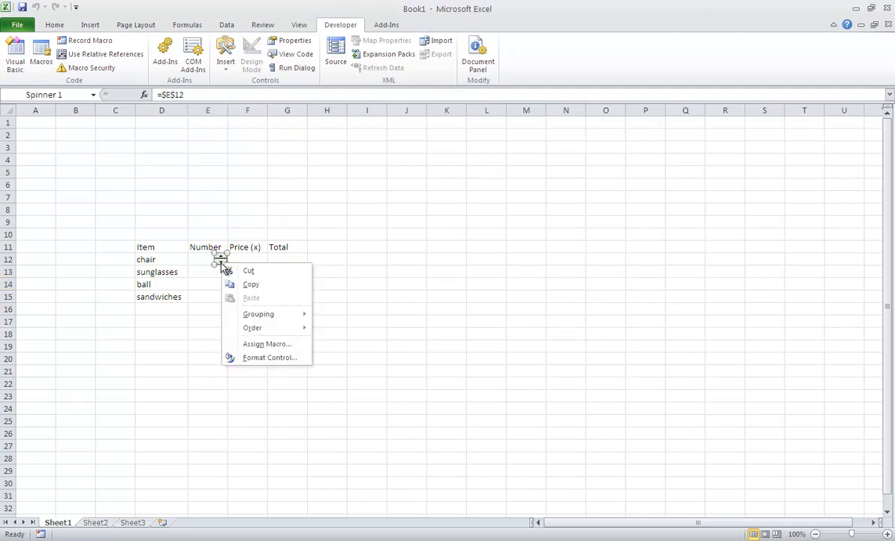
{"action": "key", "text": "Escape"}
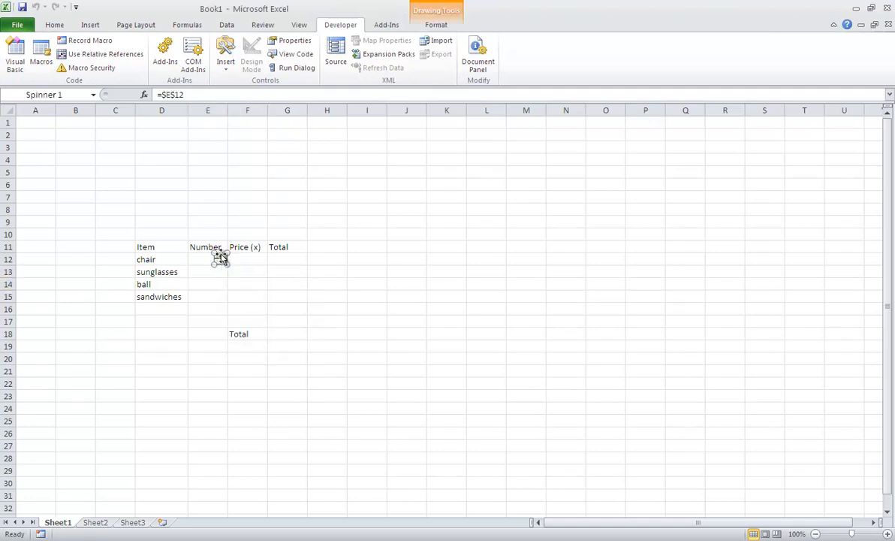
{"action": "left_click_drag", "start_coordinate": [220, 255], "coordinate": [242, 257]}
{"action": "left_click", "coordinate": [242, 269]}
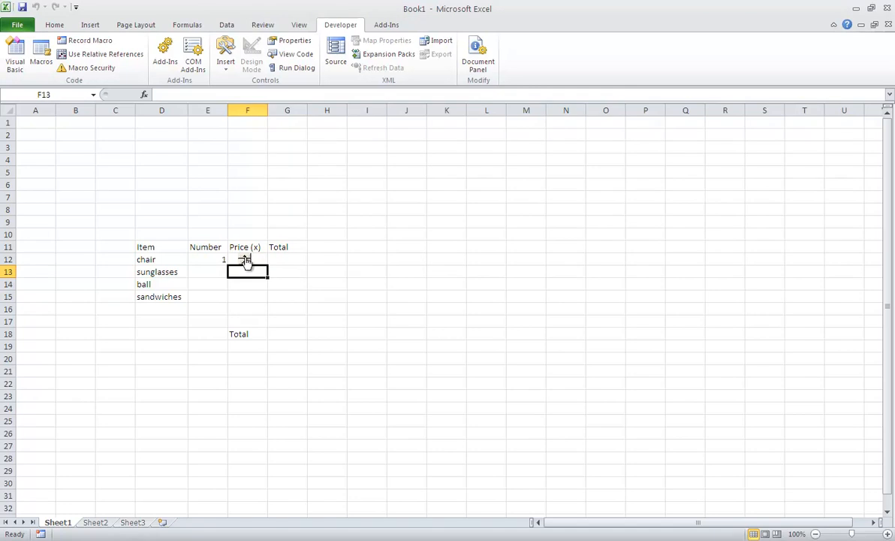
Step: Test the spin button by stepping its value up and down, leaving the chair quantity in E12 at 4
{"action": "left_click", "coordinate": [245, 257]}
{"action": "left_click", "coordinate": [245, 257]}
{"action": "left_click", "coordinate": [244, 257]}
{"action": "left_click", "coordinate": [245, 257]}
{"action": "left_click", "coordinate": [244, 262]}
Step: Left-align the chair quantity in cell E12
{"action": "left_click", "coordinate": [219, 260]}
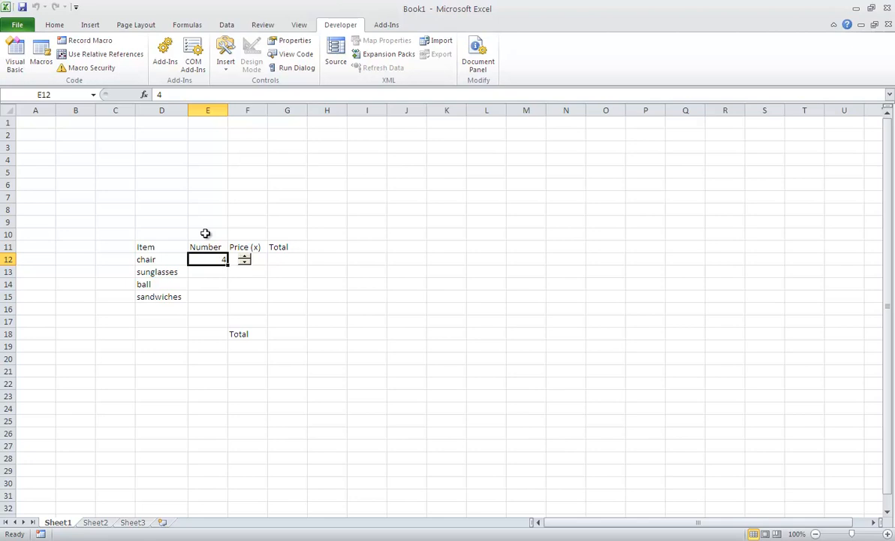
{"action": "left_click", "coordinate": [53, 25]}
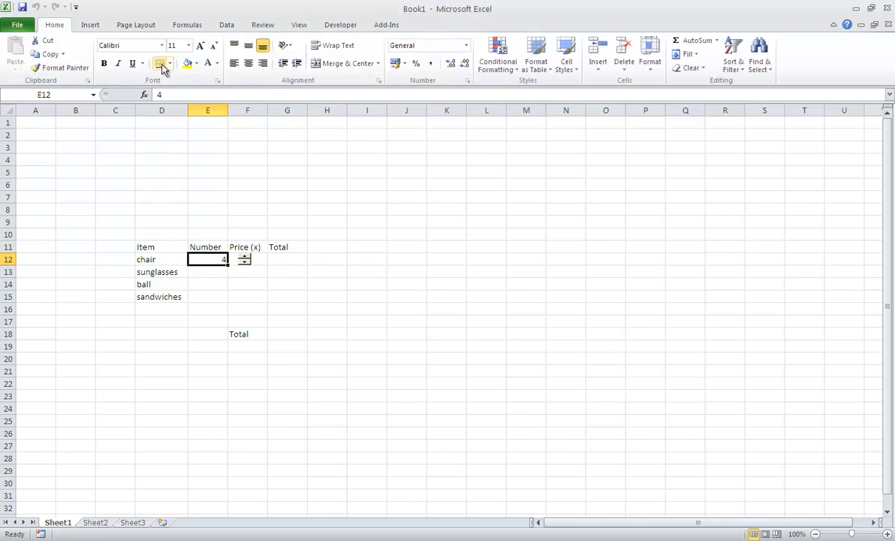
{"action": "left_click", "coordinate": [234, 63]}
Step: Move the spin button from F12 back to the right end of cell E12
{"action": "right_click", "coordinate": [245, 260]}
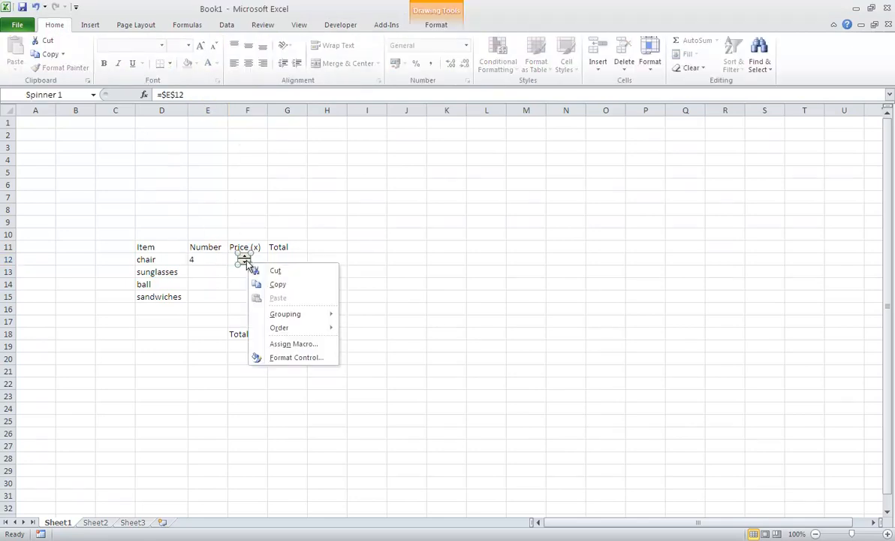
{"action": "key", "text": "Escape"}
{"action": "left_click_drag", "start_coordinate": [245, 256], "coordinate": [220, 257]}
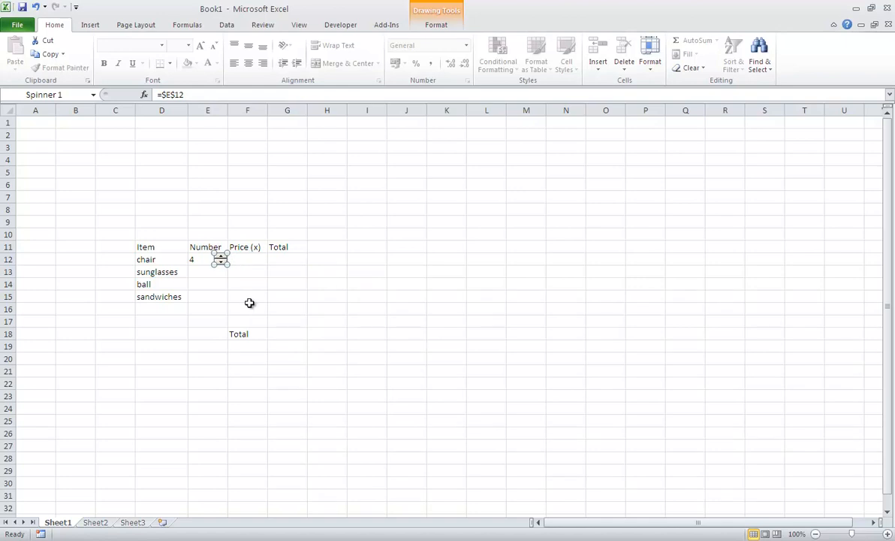
{"action": "left_click", "coordinate": [251, 304]}
Step: Center the chair quantity in cell E12 horizontally
{"action": "left_click", "coordinate": [195, 259]}
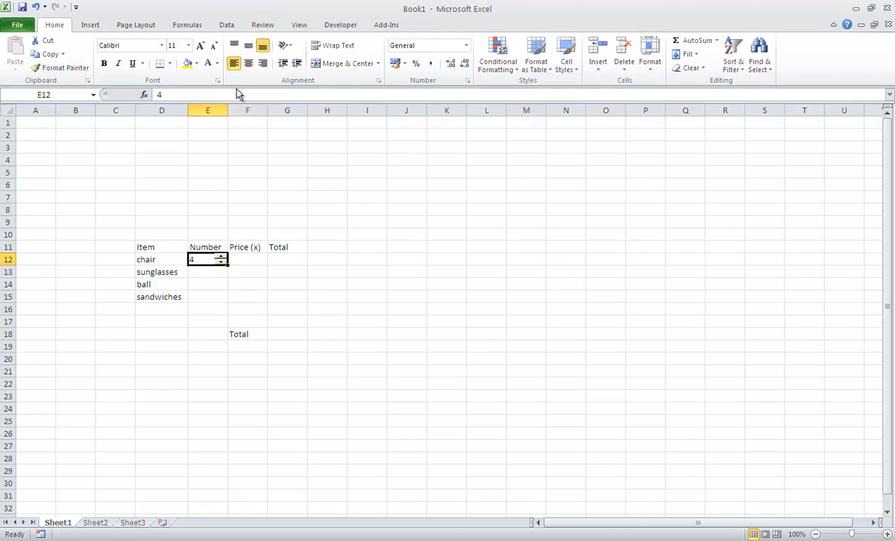
{"action": "left_click", "coordinate": [248, 63]}
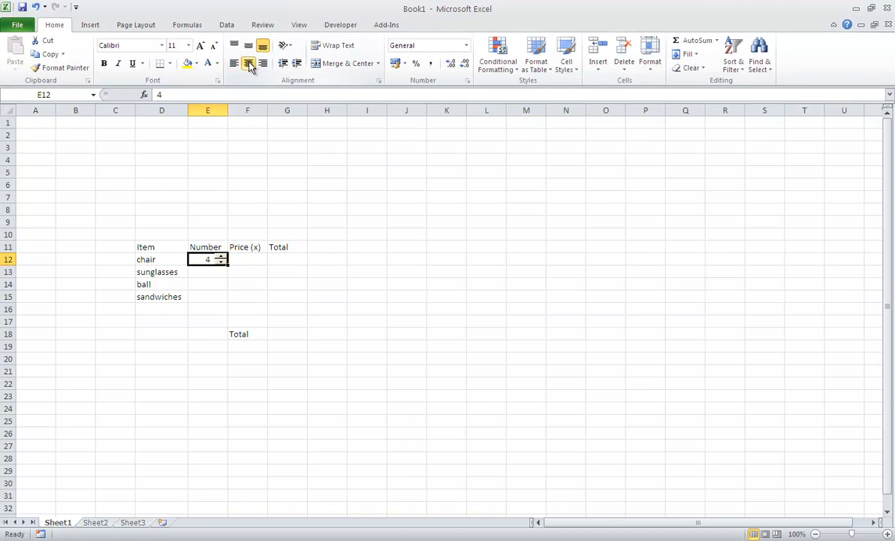
{"action": "left_click", "coordinate": [271, 295]}
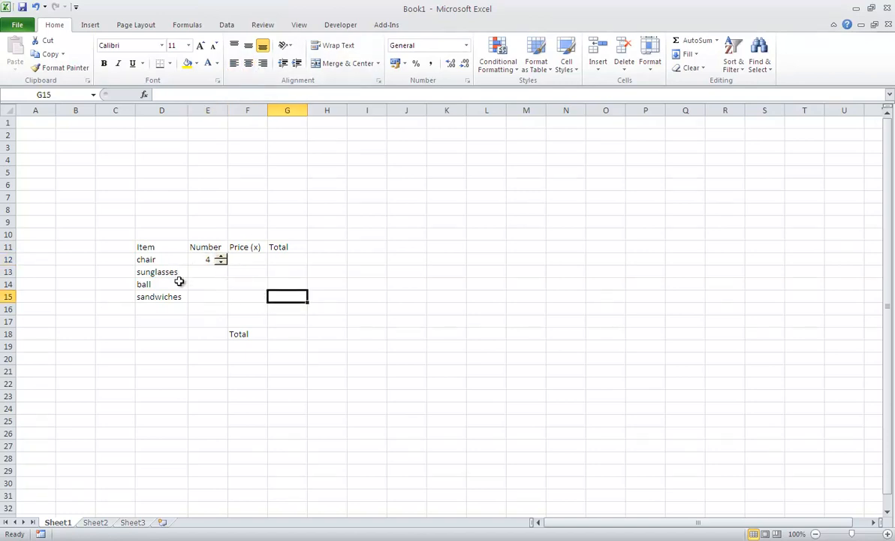
Step: Copy the chair row's spin button and paste the copy at the right end of cell E13, in the sunglasses row
{"action": "right_click", "coordinate": [219, 258]}
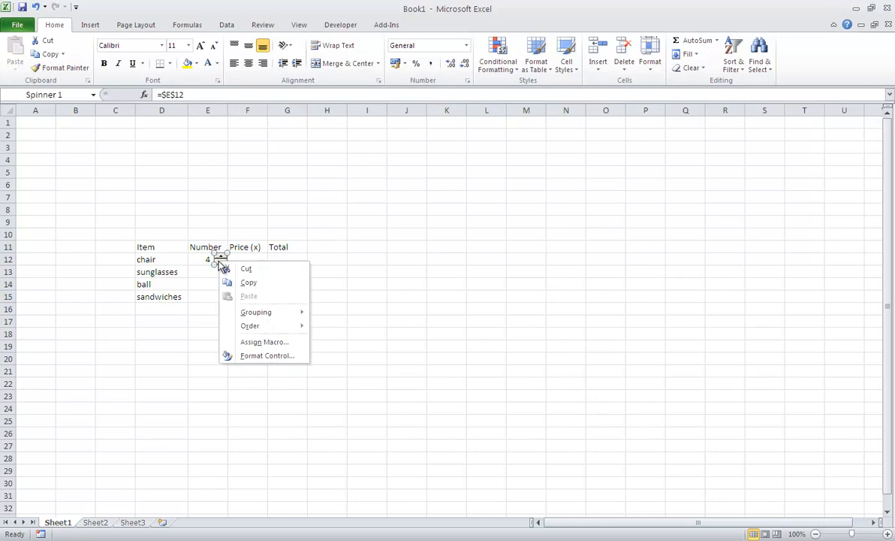
{"action": "left_click", "coordinate": [236, 282]}
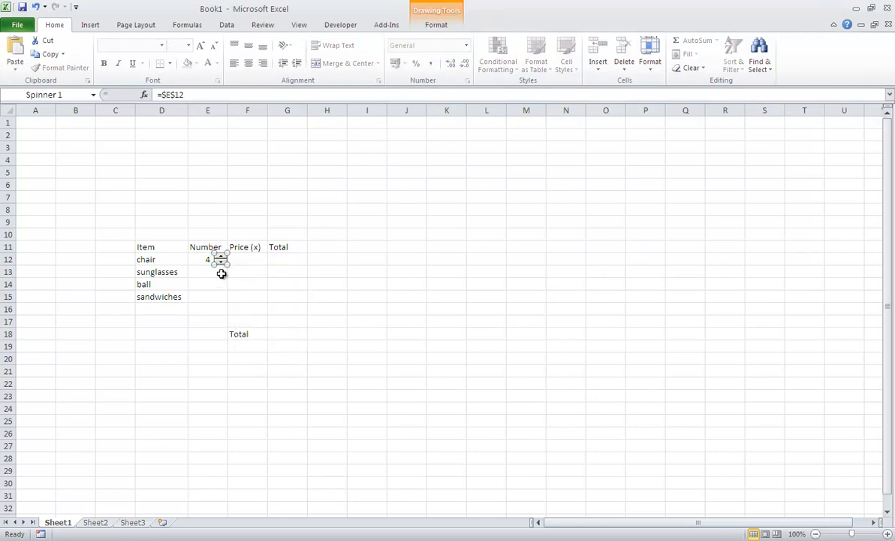
{"action": "left_click", "coordinate": [222, 272]}
{"action": "key", "text": "ctrl+v"}
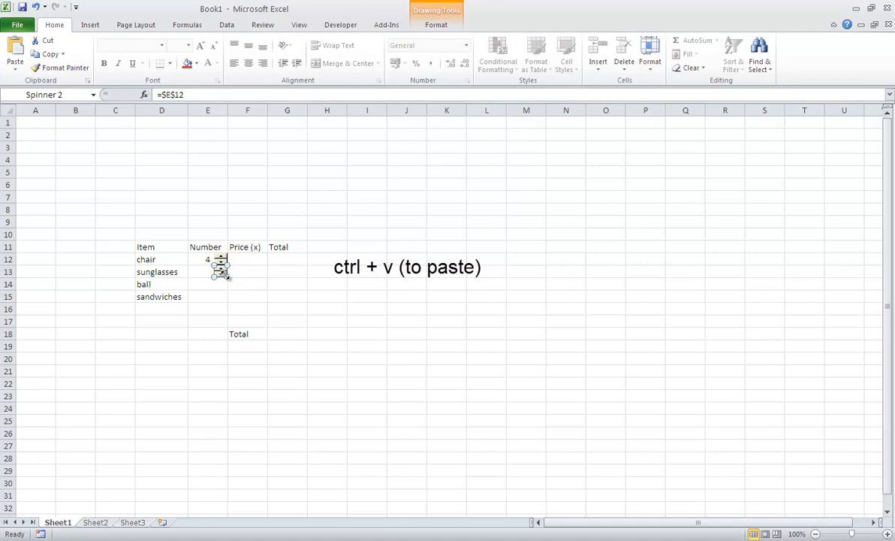
Step: Change the cell link of the sunglasses spin button to $E$13
{"action": "right_click", "coordinate": [225, 280]}
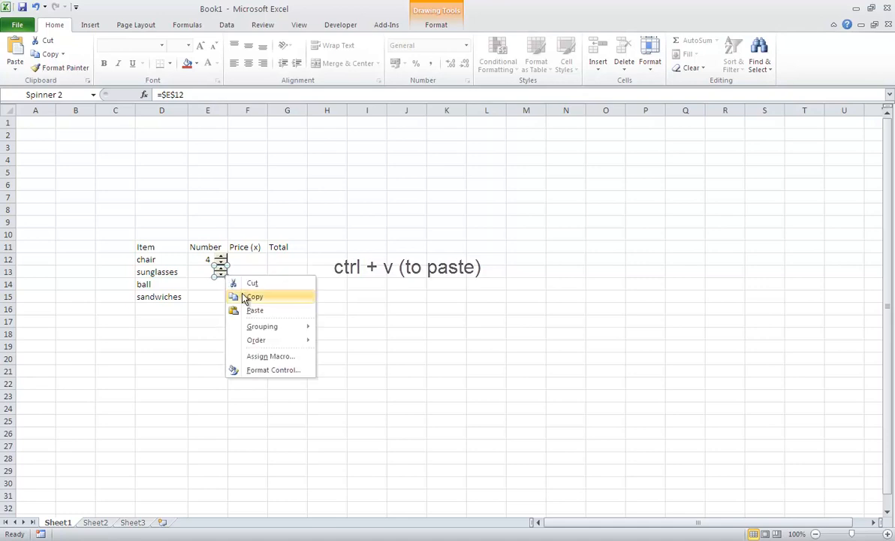
{"action": "left_click", "coordinate": [248, 346]}
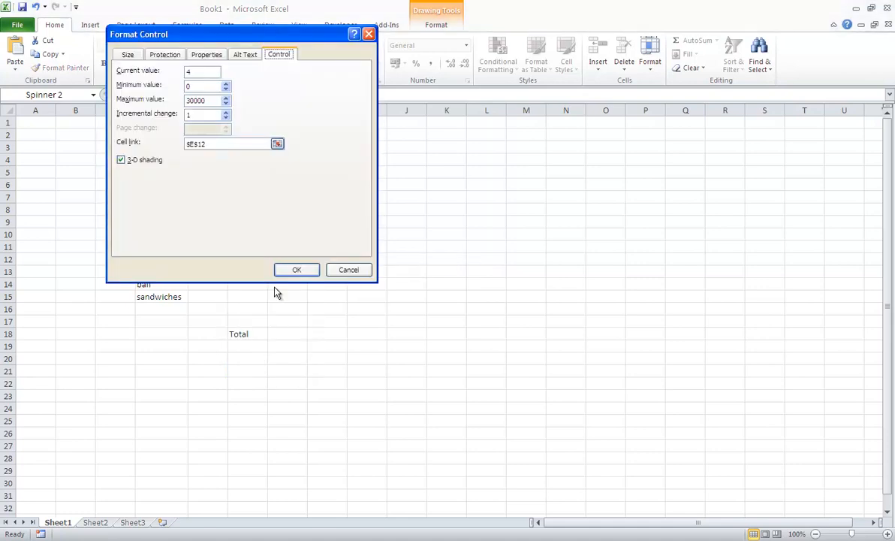
{"action": "left_click", "coordinate": [277, 144]}
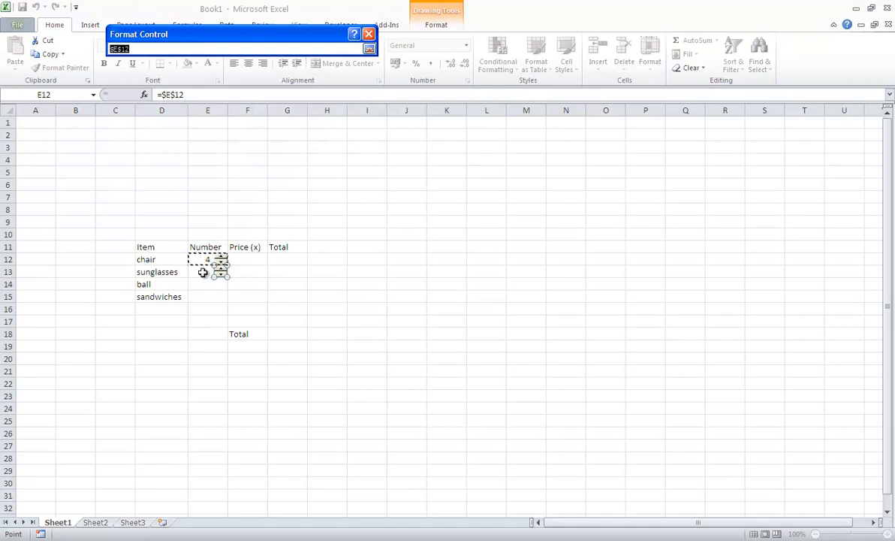
{"action": "left_click", "coordinate": [203, 271]}
{"action": "key", "text": "Return"}
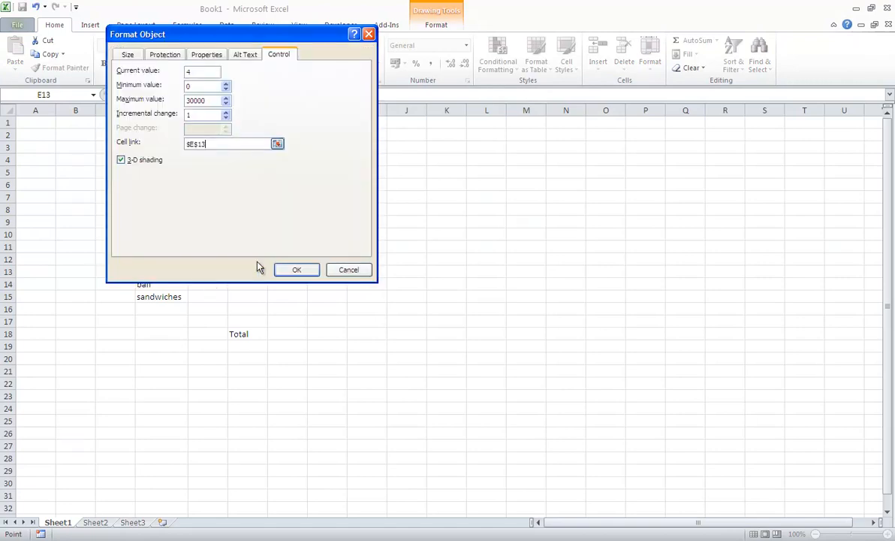
{"action": "left_click", "coordinate": [286, 267]}
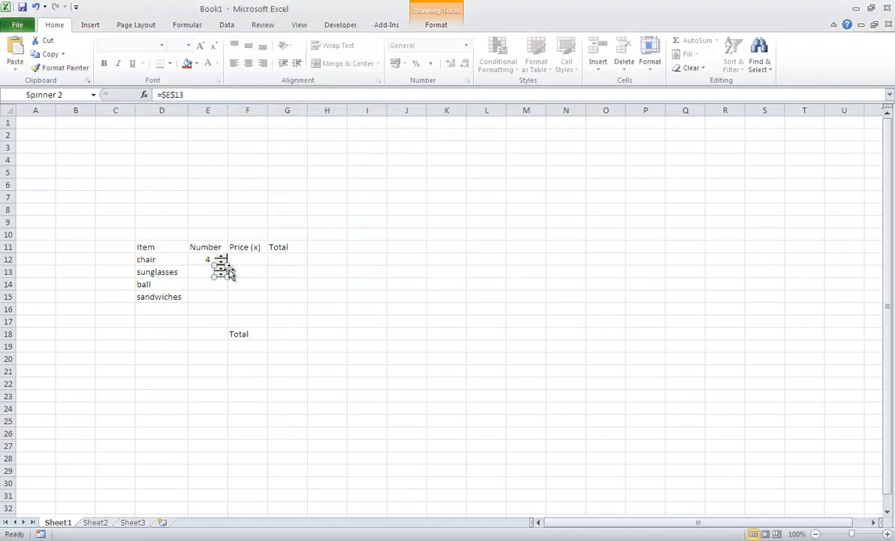
Step: Center the sunglasses quantity in cell E13 and test its spin button by stepping the value down and up, leaving it at 4
{"action": "left_click", "coordinate": [202, 271]}
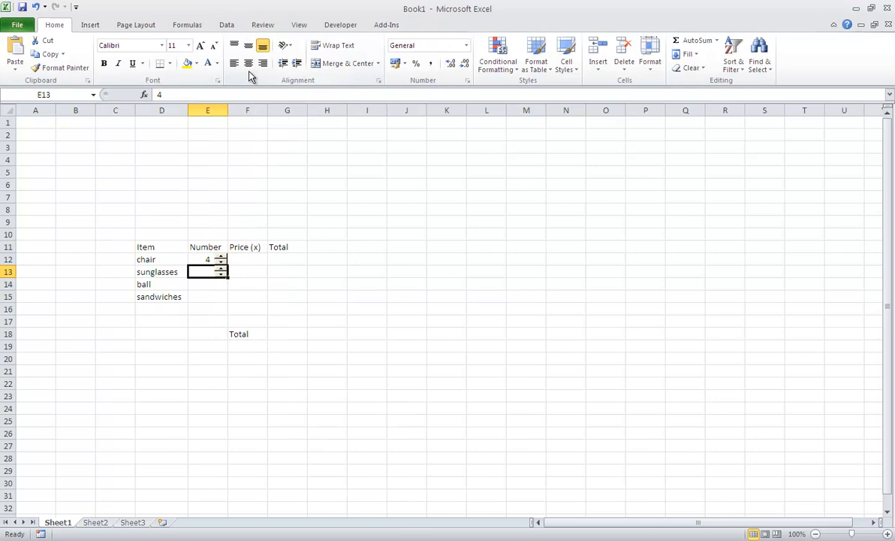
{"action": "left_click", "coordinate": [249, 63]}
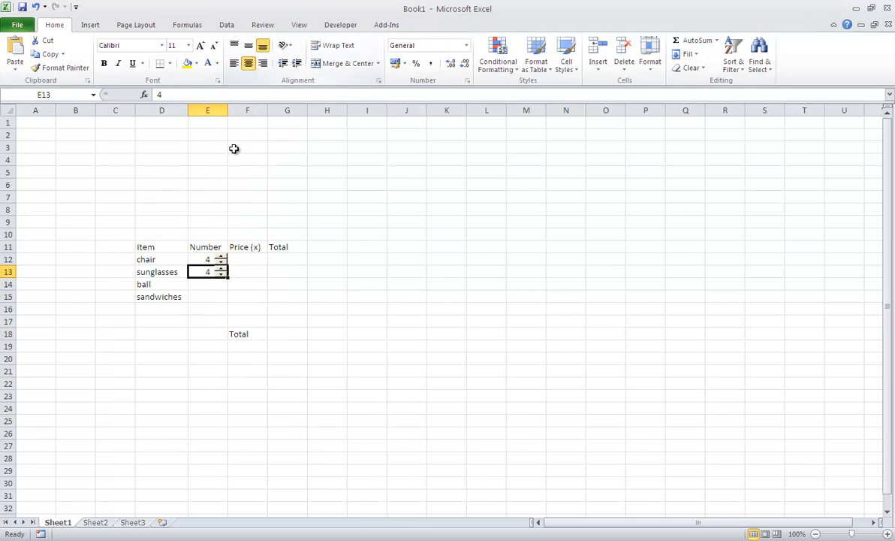
{"action": "left_click", "coordinate": [221, 275]}
{"action": "left_click", "coordinate": [221, 268]}
Step: Copy the sunglasses row's spin button and paste the copy at the right end of cell E14, in the ball row
{"action": "right_click", "coordinate": [220, 275]}
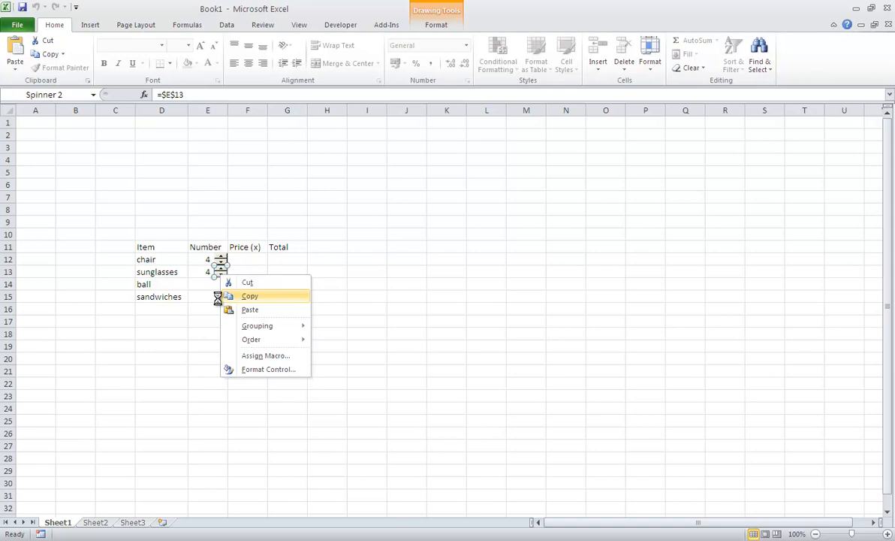
{"action": "left_click", "coordinate": [198, 284]}
{"action": "left_click", "coordinate": [198, 282]}
{"action": "key", "text": "ctrl+v"}
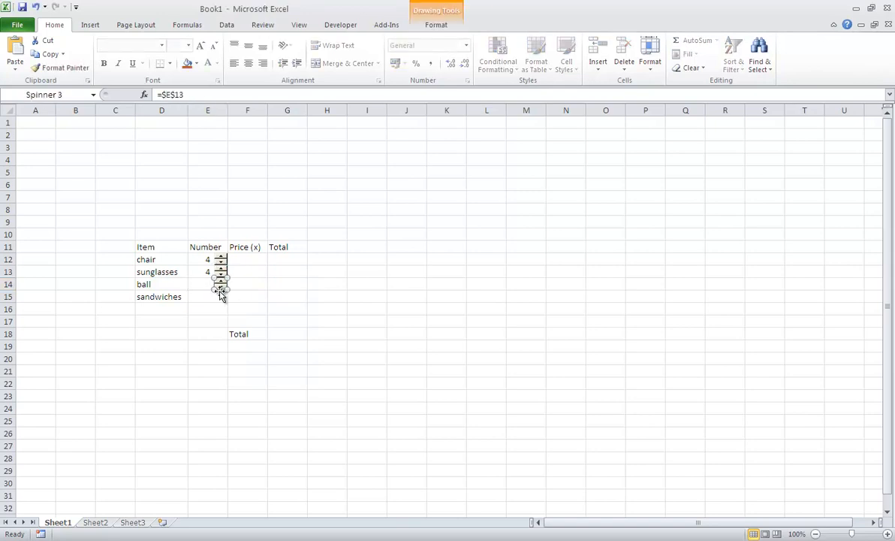
Step: Change the cell link of the ball spin button to $E$14
{"action": "right_click", "coordinate": [220, 284]}
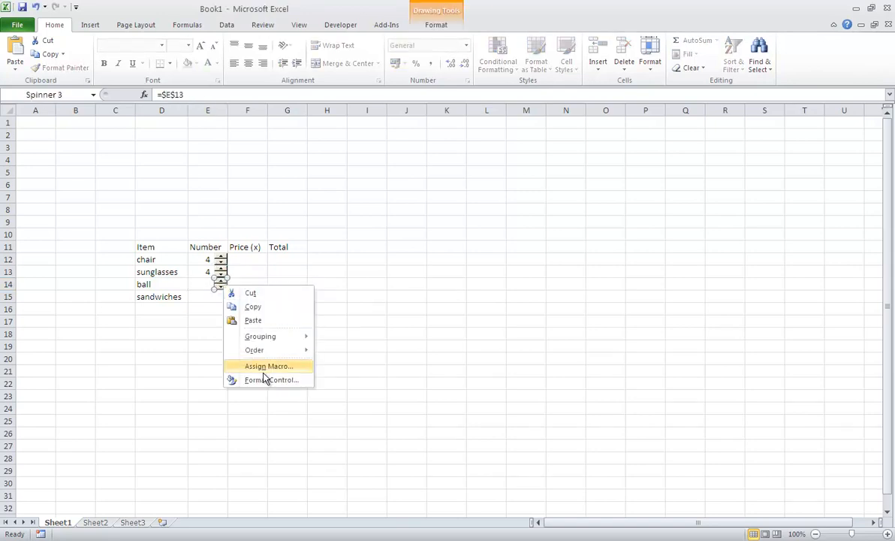
{"action": "left_click", "coordinate": [263, 379]}
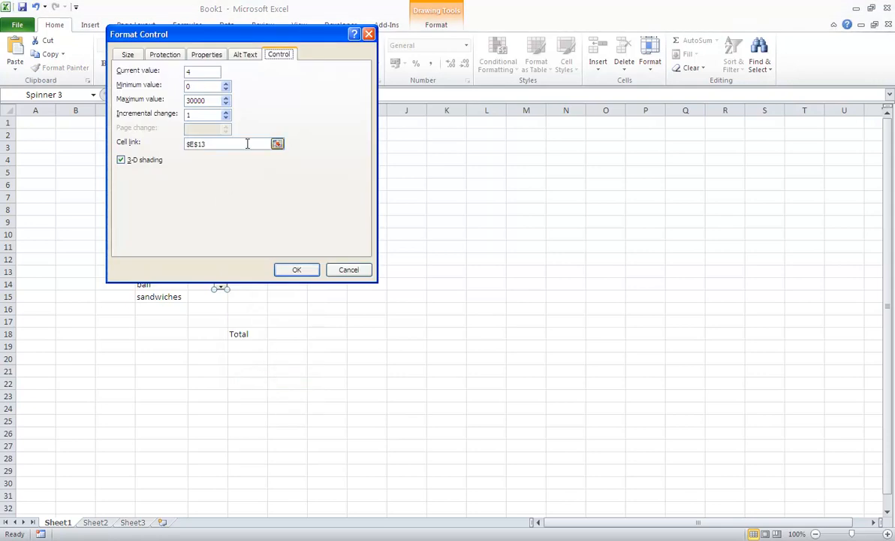
{"action": "left_click", "coordinate": [277, 143]}
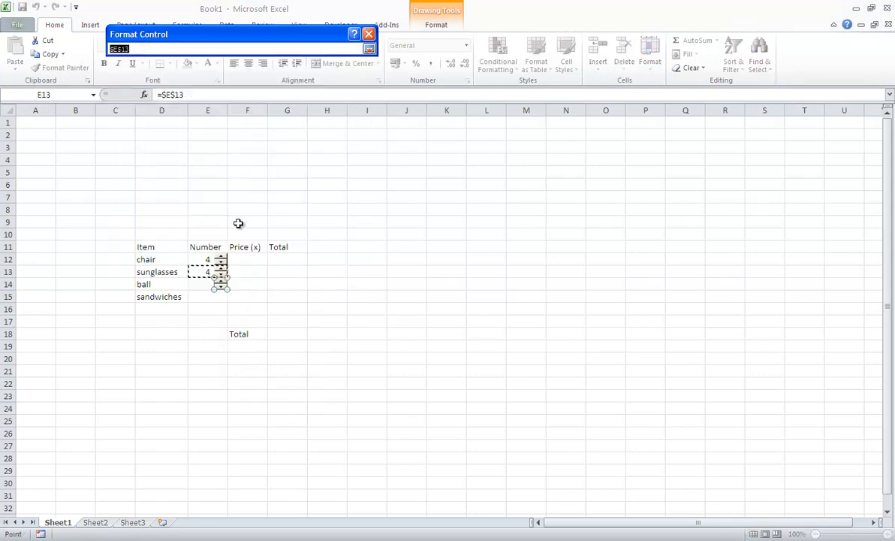
{"action": "left_click", "coordinate": [203, 282]}
{"action": "key", "text": "Return"}
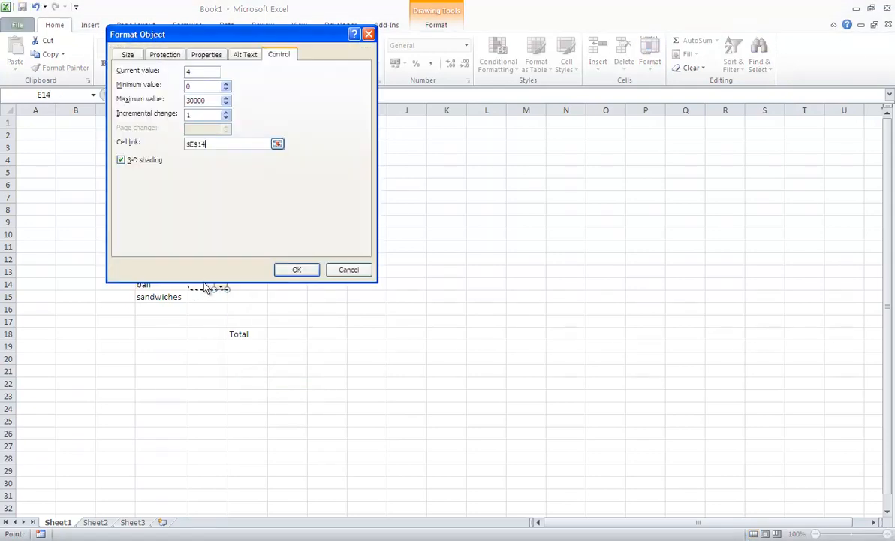
{"action": "left_click", "coordinate": [293, 271]}
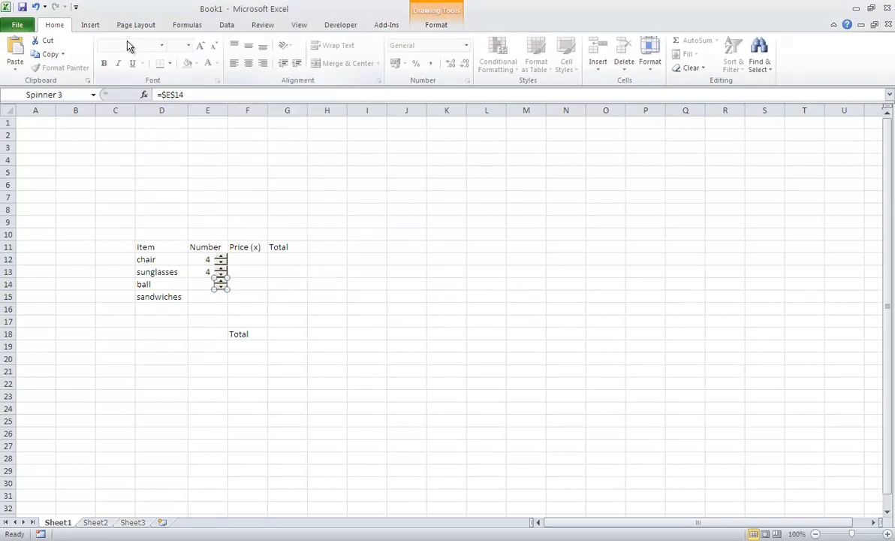
Step: Center the ball quantity in cell E14 and test its spin button in both directions, leaving the value at 5
{"action": "left_click", "coordinate": [202, 285]}
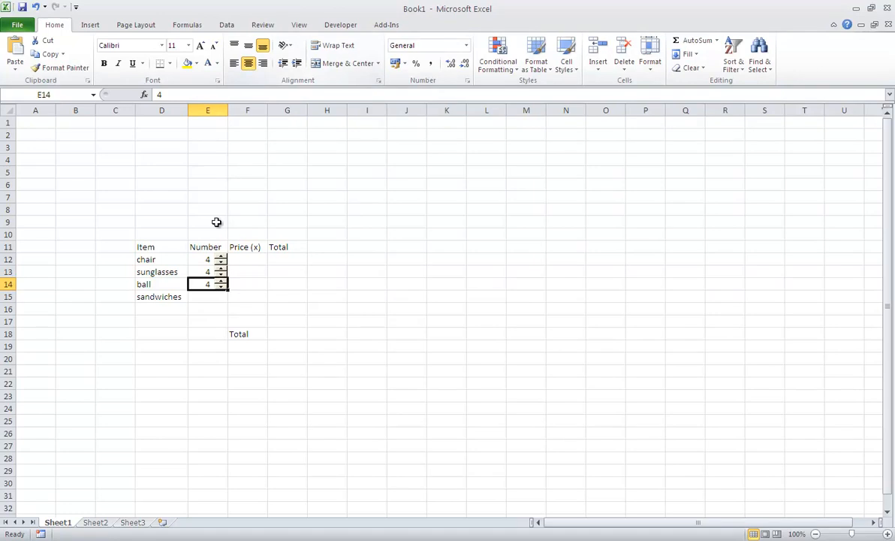
{"action": "left_click", "coordinate": [221, 287]}
{"action": "left_click", "coordinate": [220, 287]}
{"action": "left_click", "coordinate": [221, 287]}
{"action": "left_click", "coordinate": [222, 282]}
{"action": "left_click", "coordinate": [221, 281]}
Step: Copy the ball row's spin button and paste the copy at the right end of cell E15, in the sandwiches row
{"action": "right_click", "coordinate": [222, 287]}
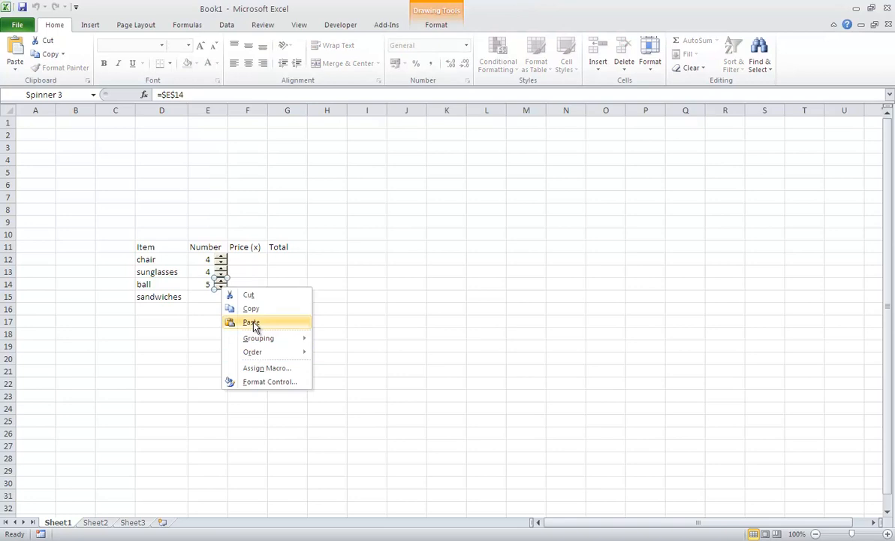
{"action": "left_click", "coordinate": [252, 309]}
{"action": "left_click", "coordinate": [213, 296]}
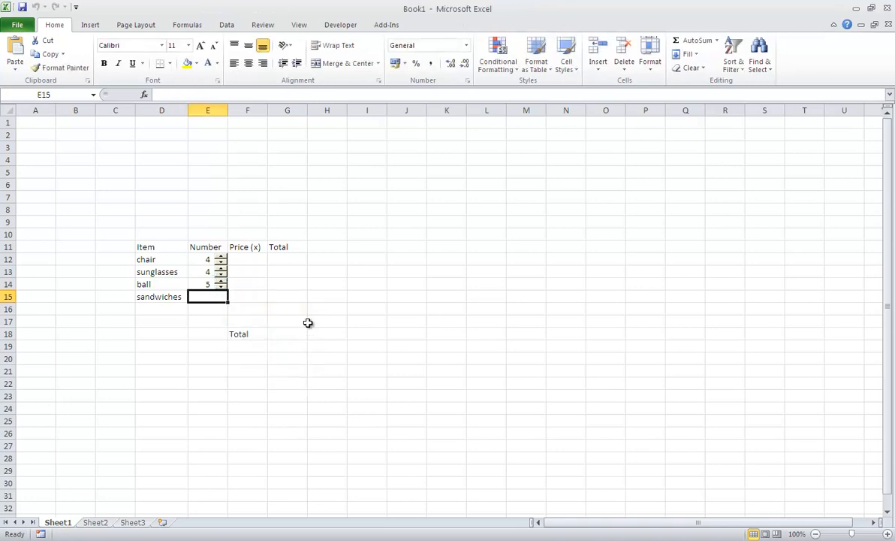
{"action": "key", "text": "ctrl+v"}
Step: Change the cell link of the sandwiches spin button to $E$15
{"action": "right_click", "coordinate": [222, 297]}
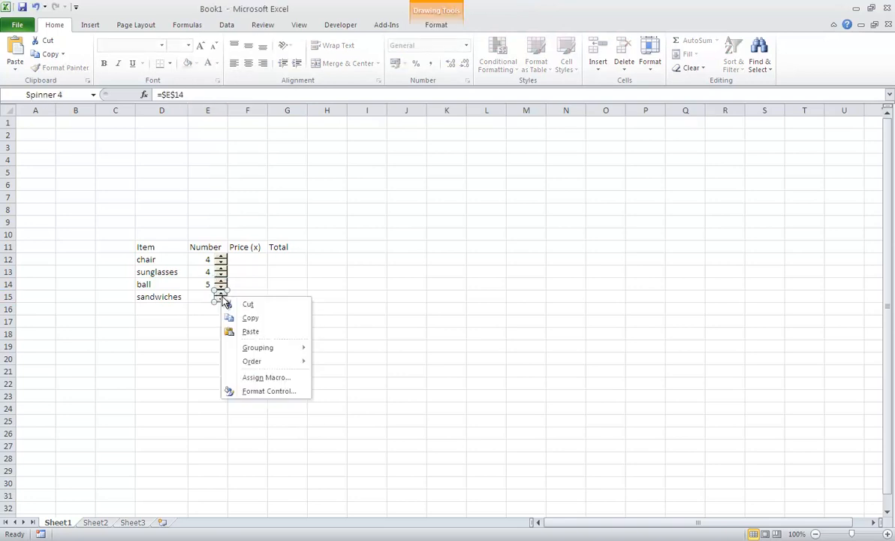
{"action": "left_click", "coordinate": [281, 392]}
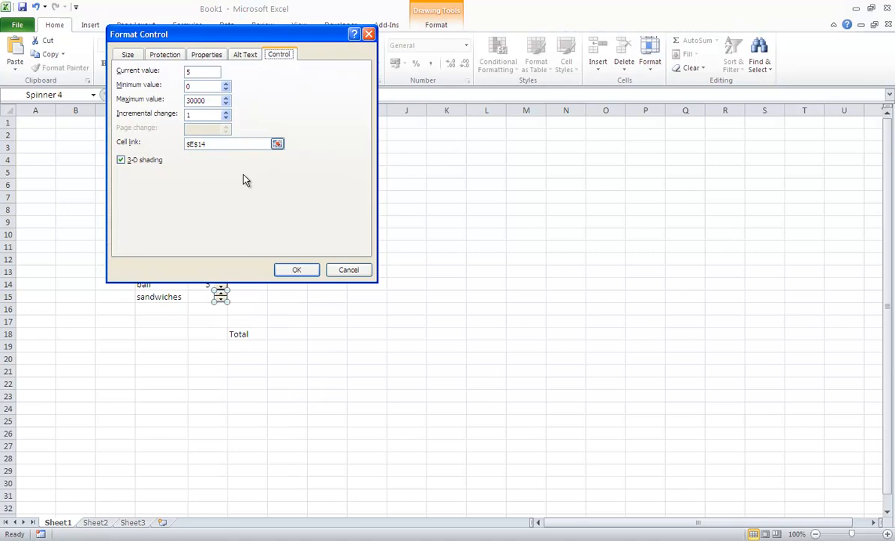
{"action": "left_click", "coordinate": [278, 143]}
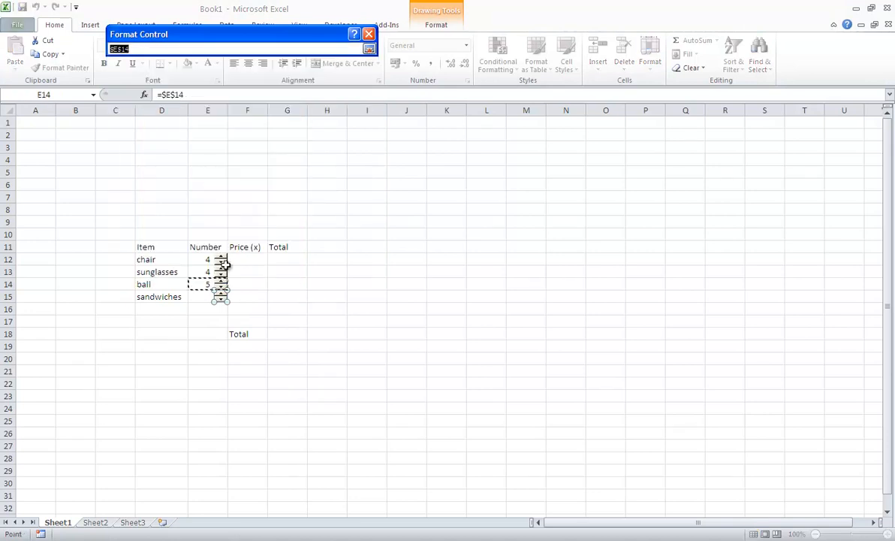
{"action": "left_click", "coordinate": [201, 297]}
{"action": "key", "text": "Return"}
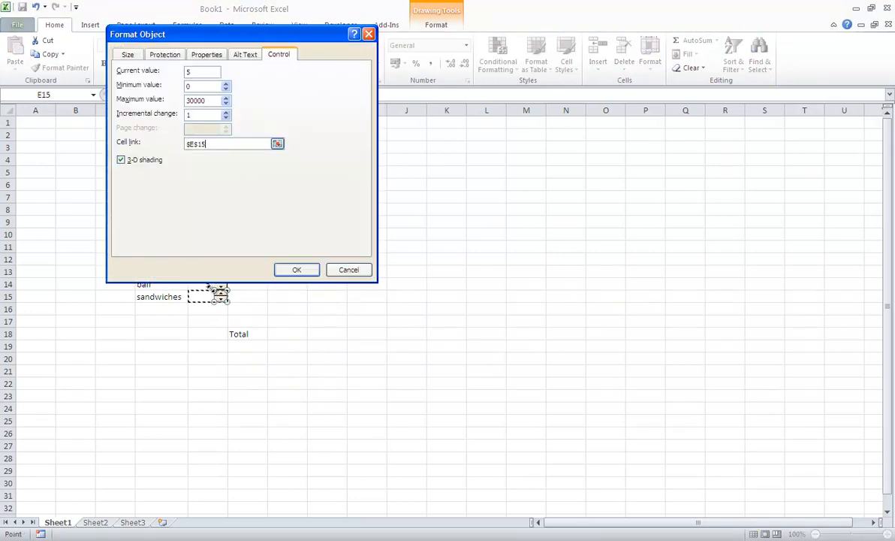
{"action": "left_click", "coordinate": [295, 268]}
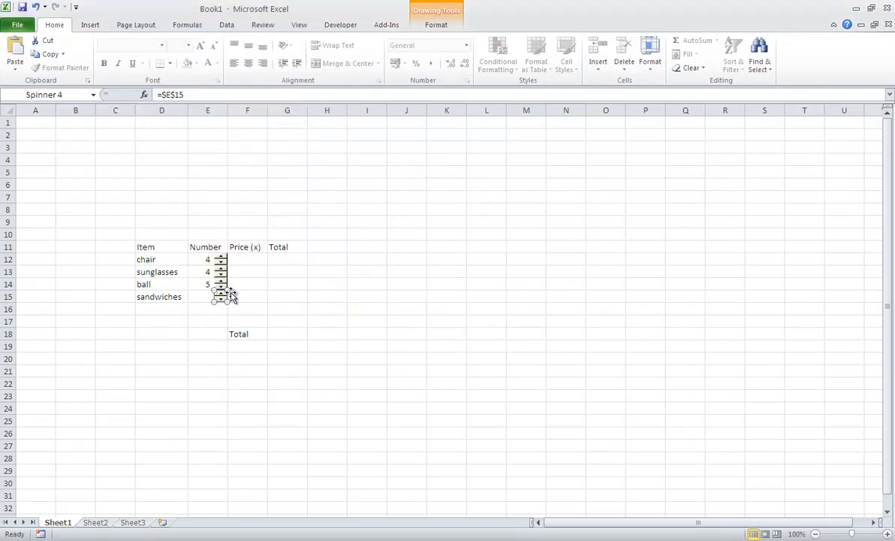
Step: Center the sandwiches quantity in cell E15 and test its spin button in both directions, leaving the value at 5
{"action": "left_click", "coordinate": [198, 298]}
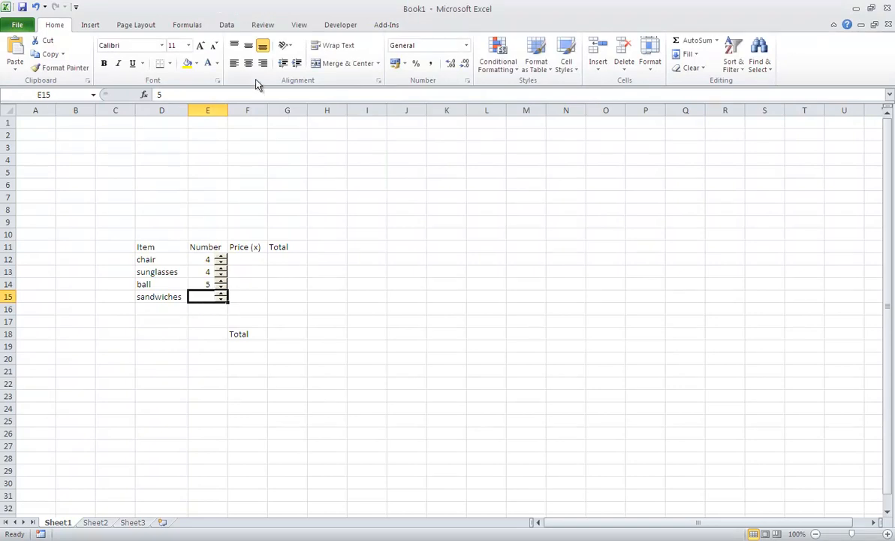
{"action": "double_click", "coordinate": [222, 300]}
{"action": "double_click", "coordinate": [222, 293]}
{"action": "left_click", "coordinate": [211, 320]}
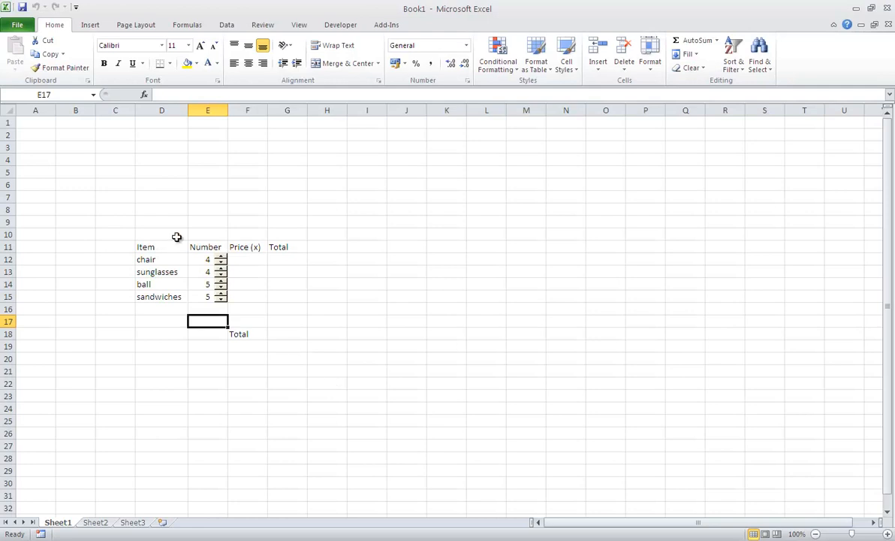
Step: Enter the label "Currency" in cell D8, above the item table
{"action": "left_click", "coordinate": [169, 212]}
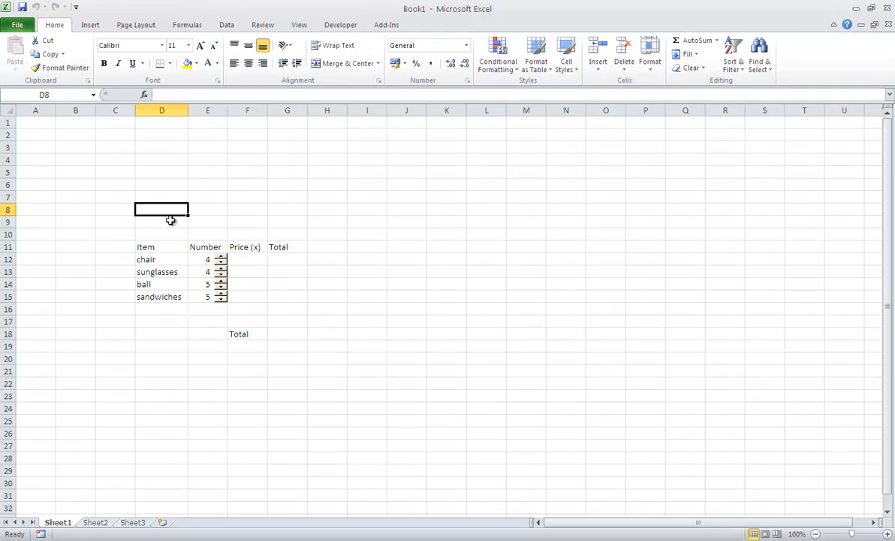
{"action": "type", "text": "Currency"}
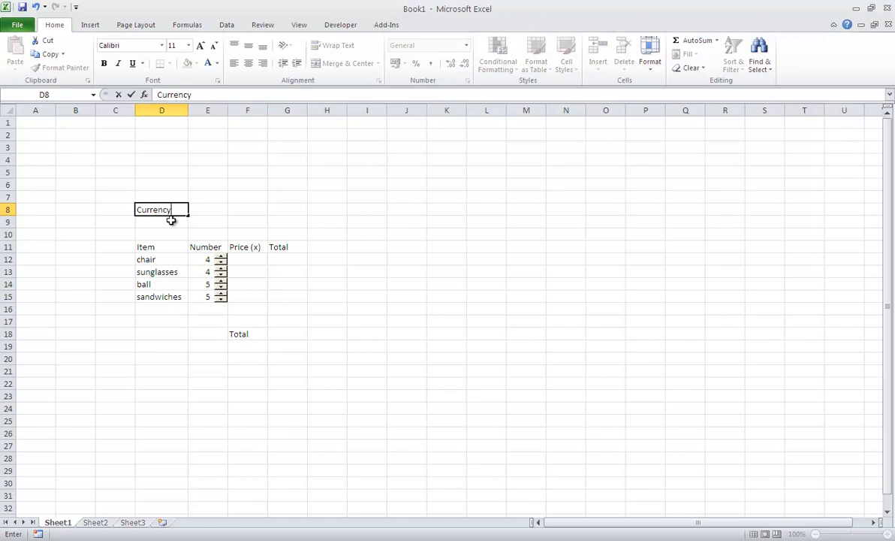
{"action": "key", "text": "Tab"}
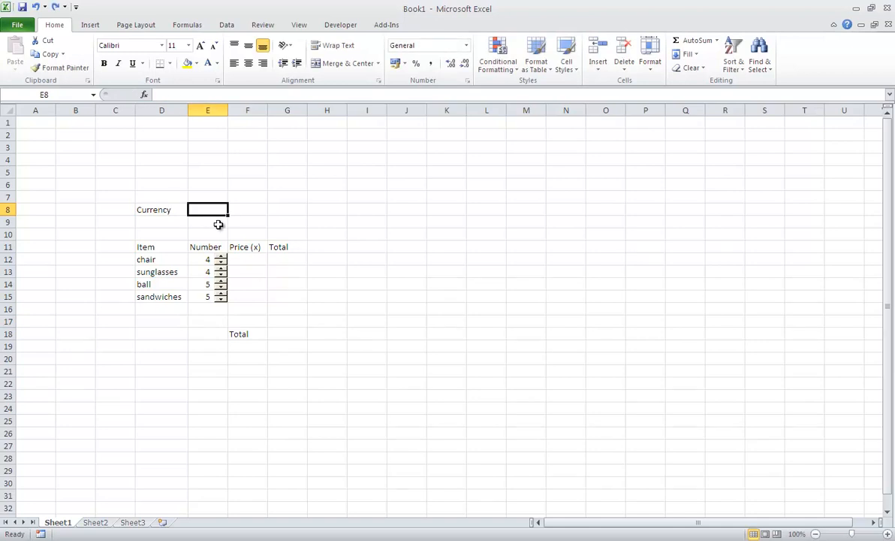
Step: Insert a combo box form control over cell E8, beside the Currency label, slightly wider than the cell
{"action": "left_click", "coordinate": [341, 27]}
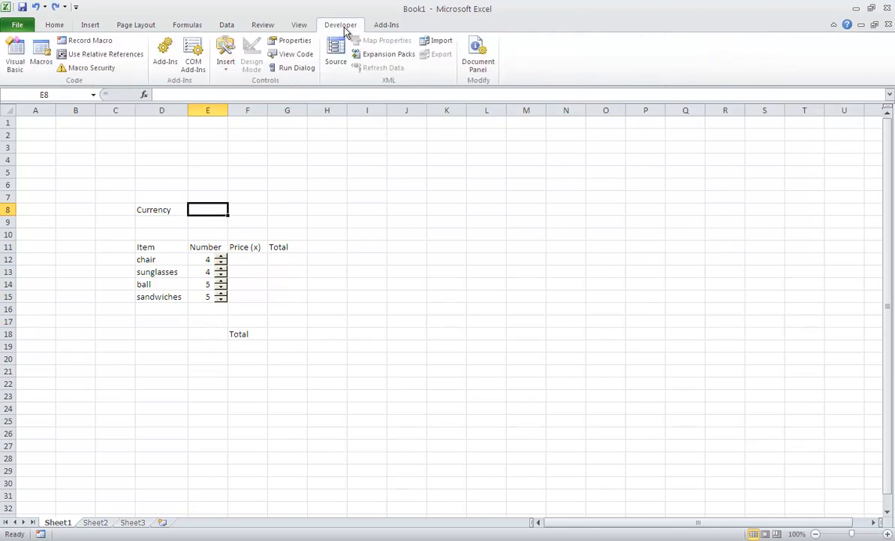
{"action": "left_click", "coordinate": [226, 59]}
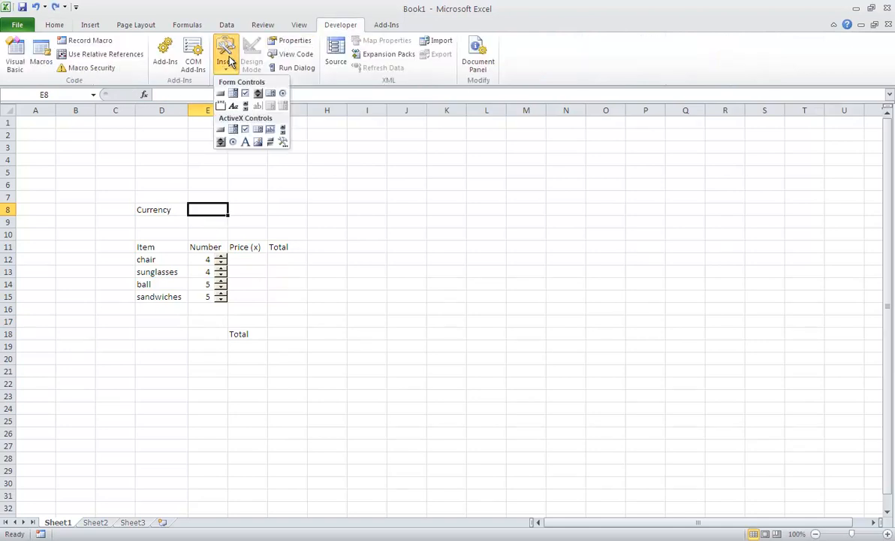
{"action": "left_click", "coordinate": [233, 95]}
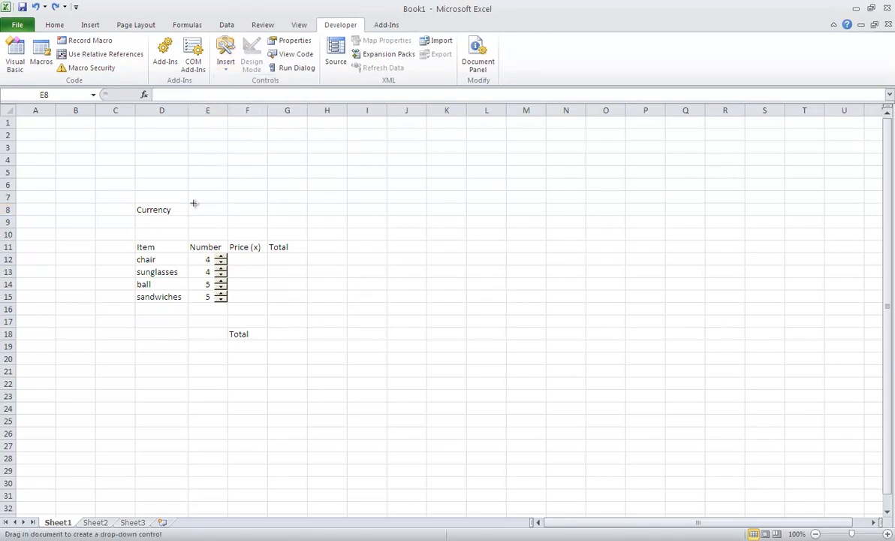
{"action": "left_click_drag", "start_coordinate": [185, 216], "coordinate": [233, 206]}
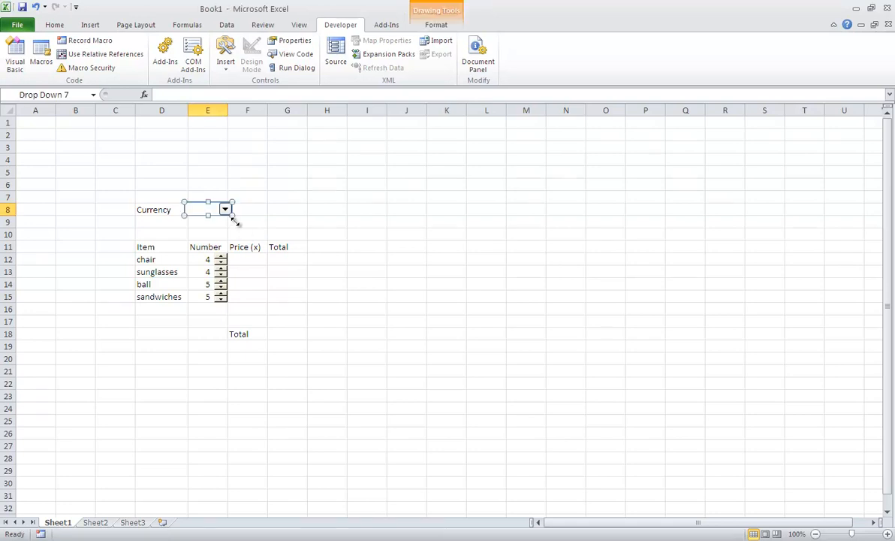
{"action": "right_click", "coordinate": [225, 211]}
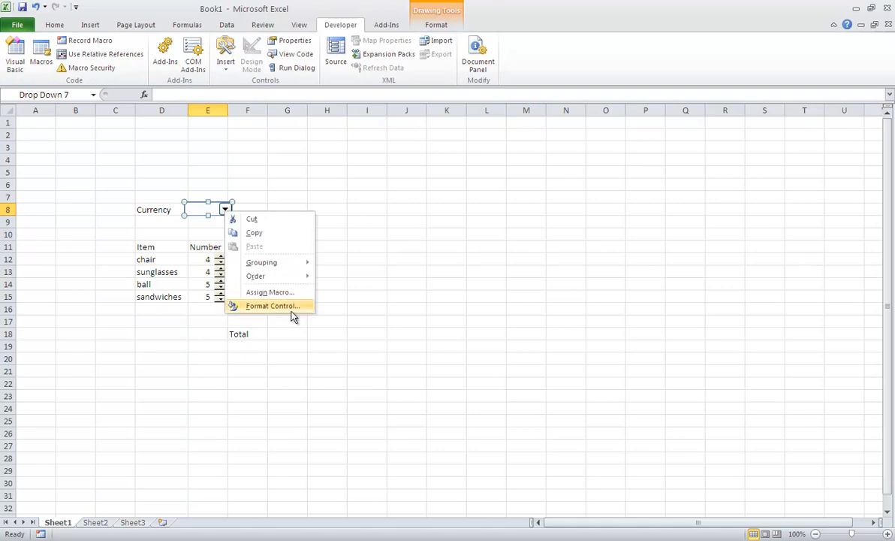
{"action": "left_click", "coordinate": [289, 305]}
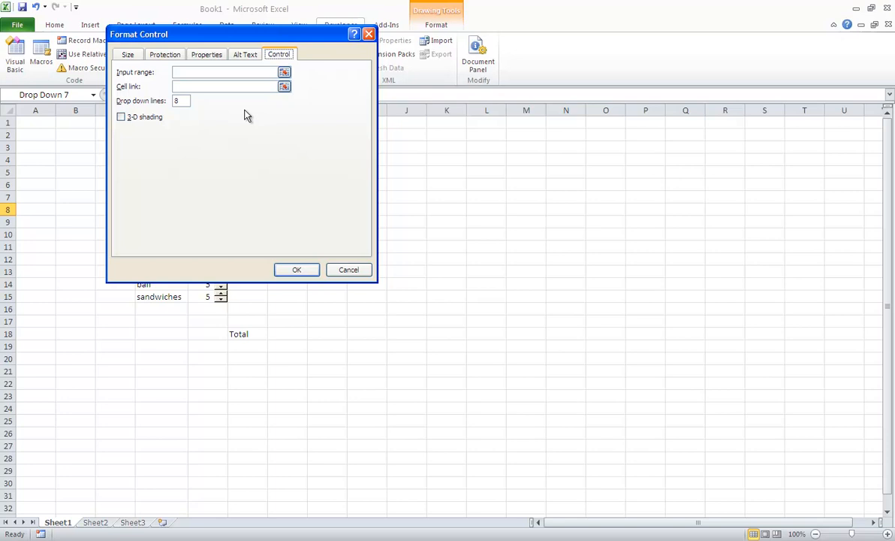
{"action": "left_click", "coordinate": [347, 267]}
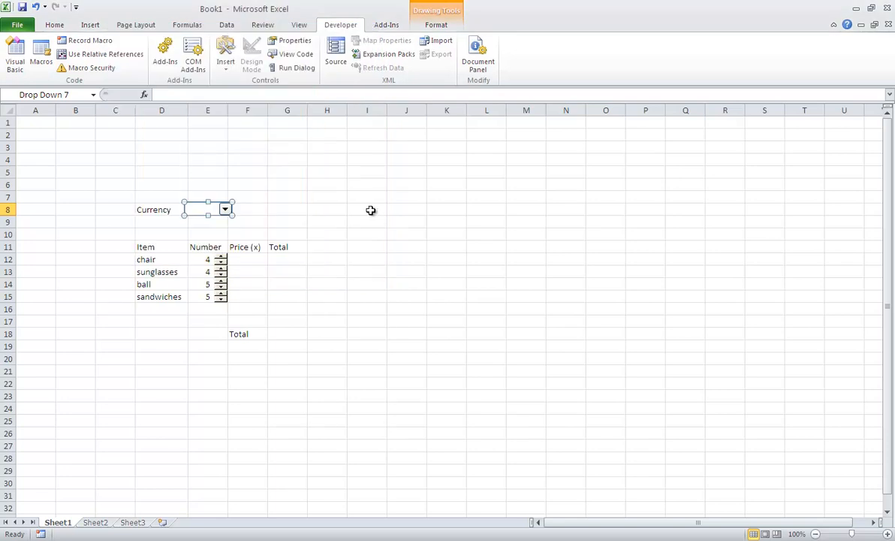
Step: Enter the currency names SEK, Euro and USD in cells J3 to J5
{"action": "left_click", "coordinate": [406, 149]}
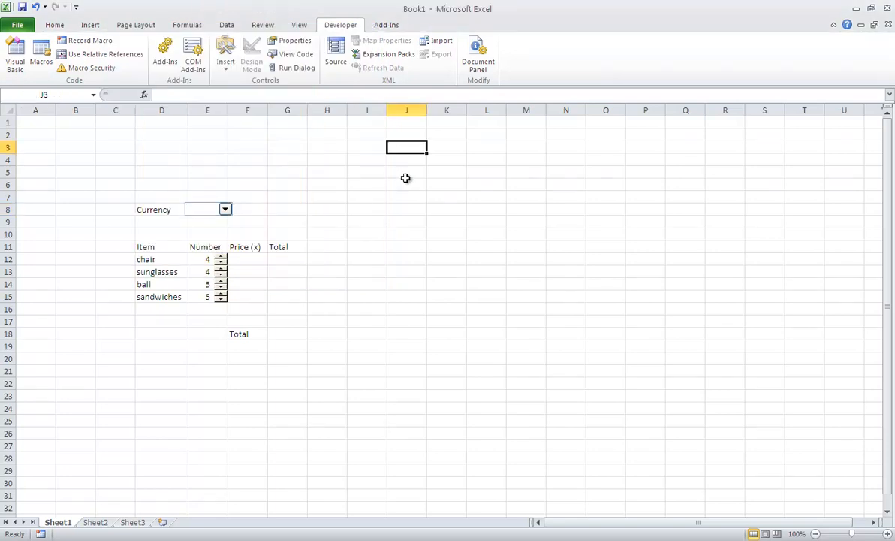
{"action": "type", "text": "SEK"}
{"action": "key", "text": "Return"}
{"action": "type", "text": "E"}
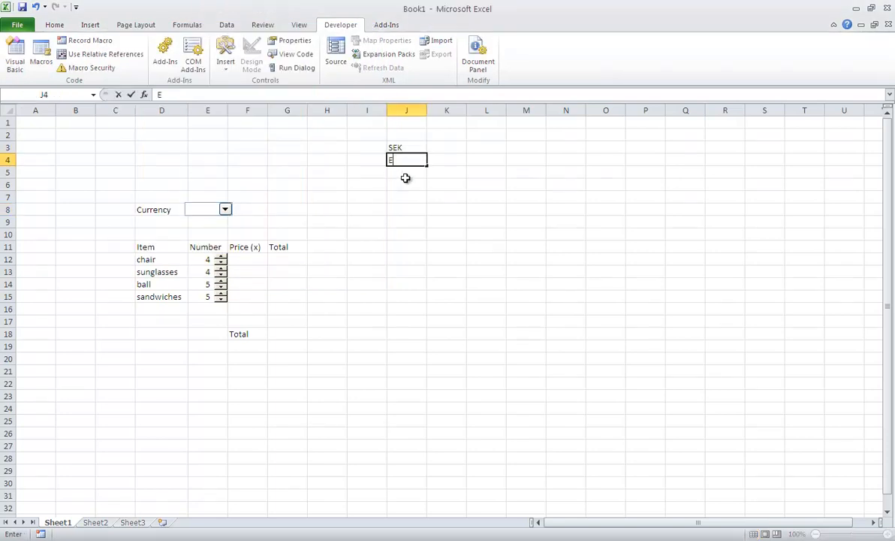
{"action": "type", "text": "uro"}
{"action": "key", "text": "Return"}
{"action": "type", "text": "USD"}
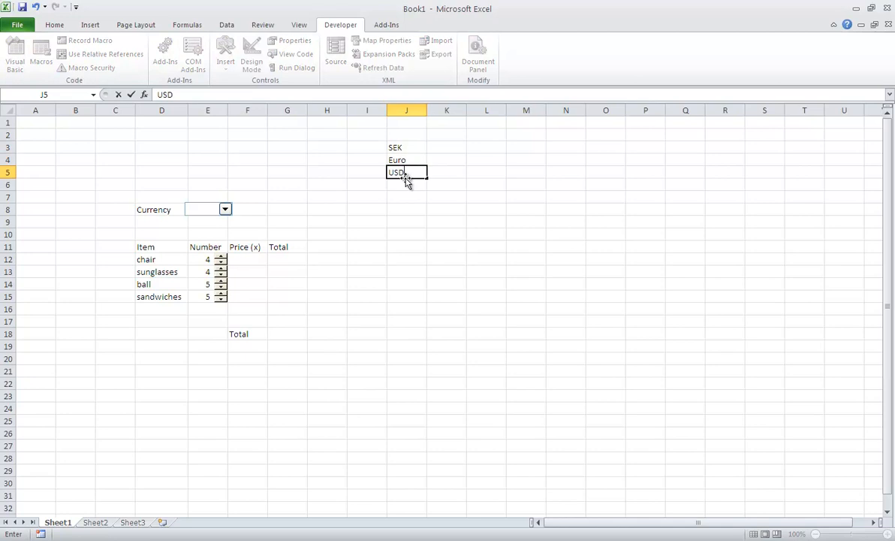
{"action": "left_click", "coordinate": [430, 238]}
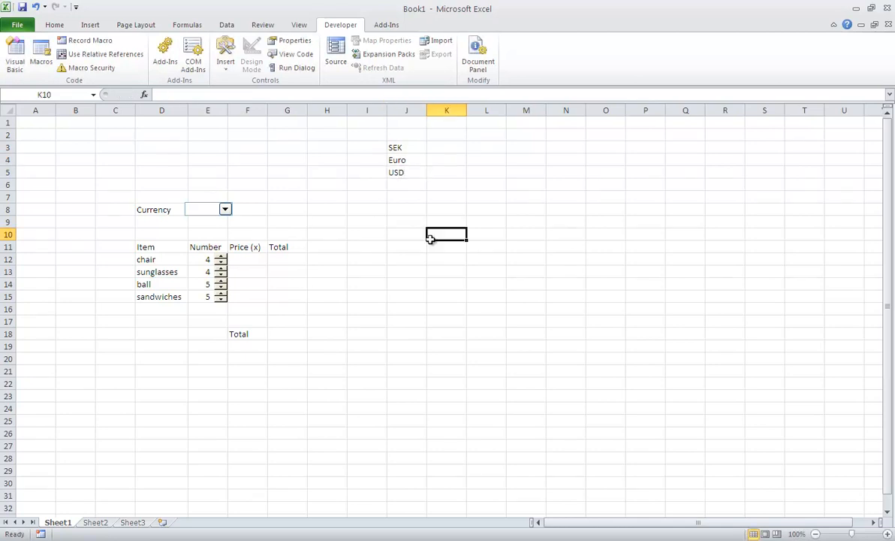
Step: Set the currency combo box's input range to $J$3:$J$5 and its cell link to $K$3
{"action": "right_click", "coordinate": [226, 211]}
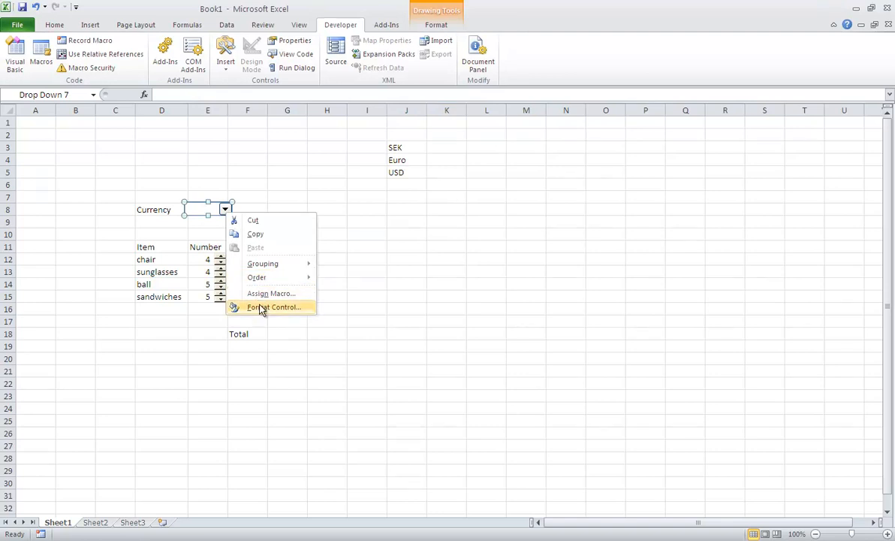
{"action": "left_click", "coordinate": [261, 308]}
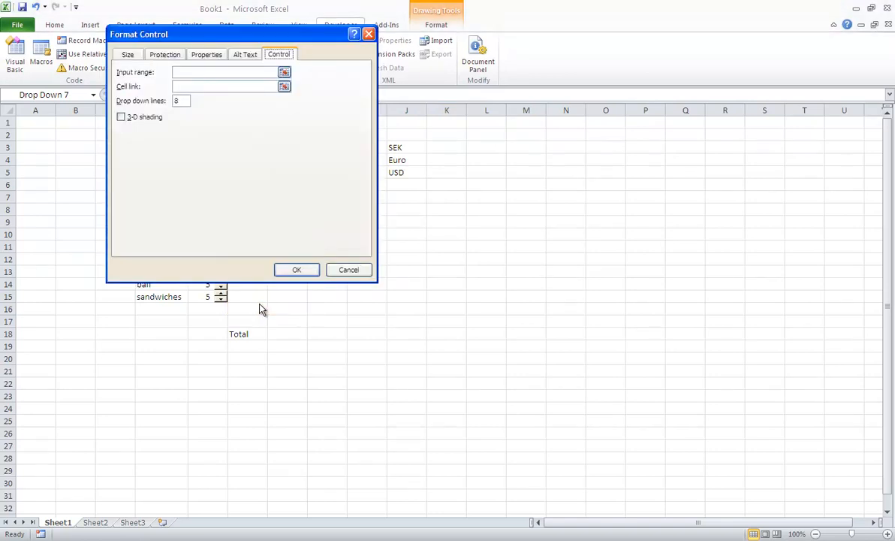
{"action": "left_click", "coordinate": [284, 73]}
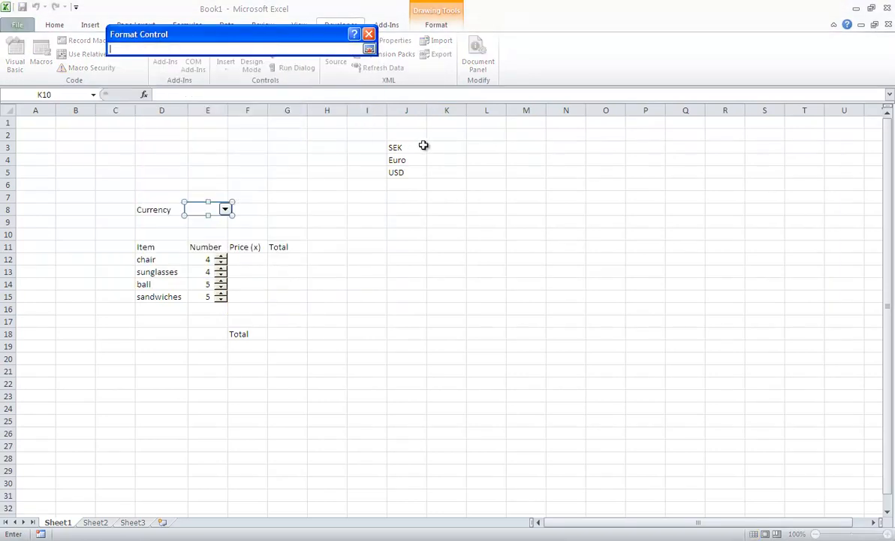
{"action": "left_click_drag", "start_coordinate": [417, 146], "coordinate": [415, 172]}
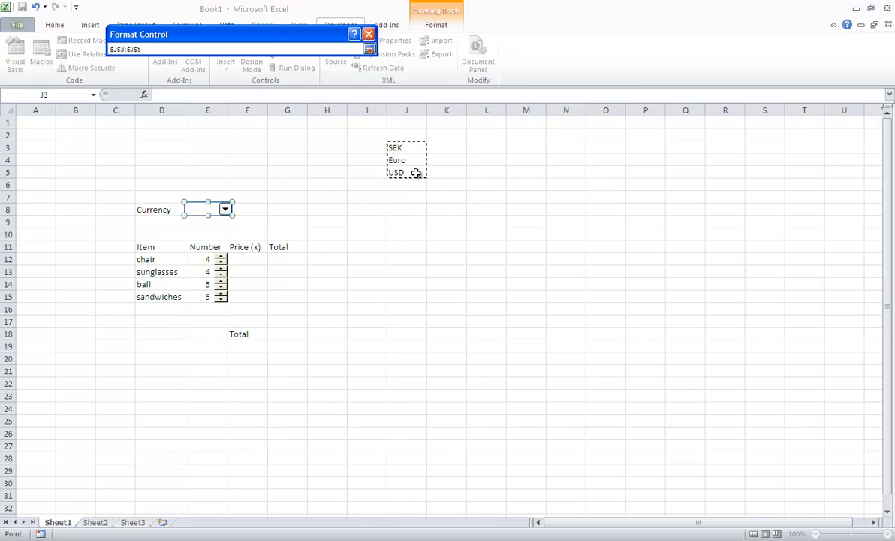
{"action": "key", "text": "Return"}
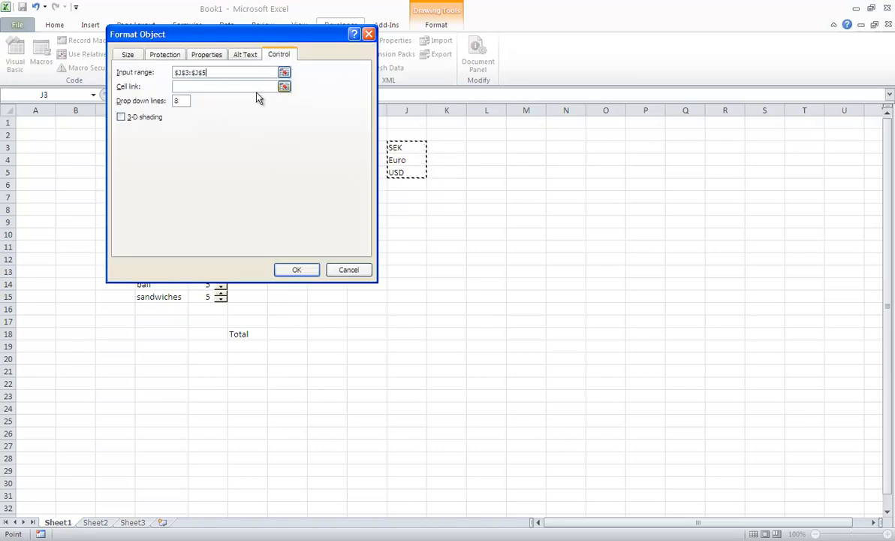
{"action": "left_click", "coordinate": [284, 87]}
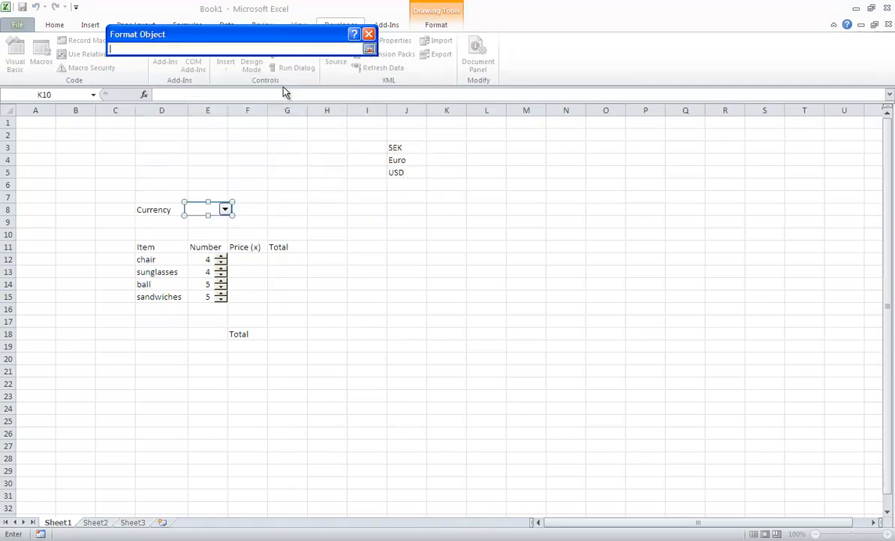
{"action": "left_click", "coordinate": [433, 144]}
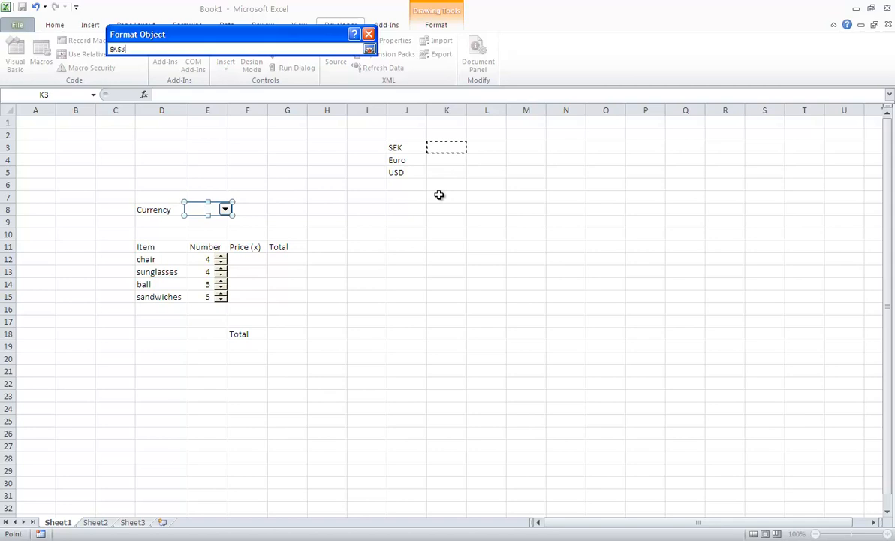
{"action": "key", "text": "Return"}
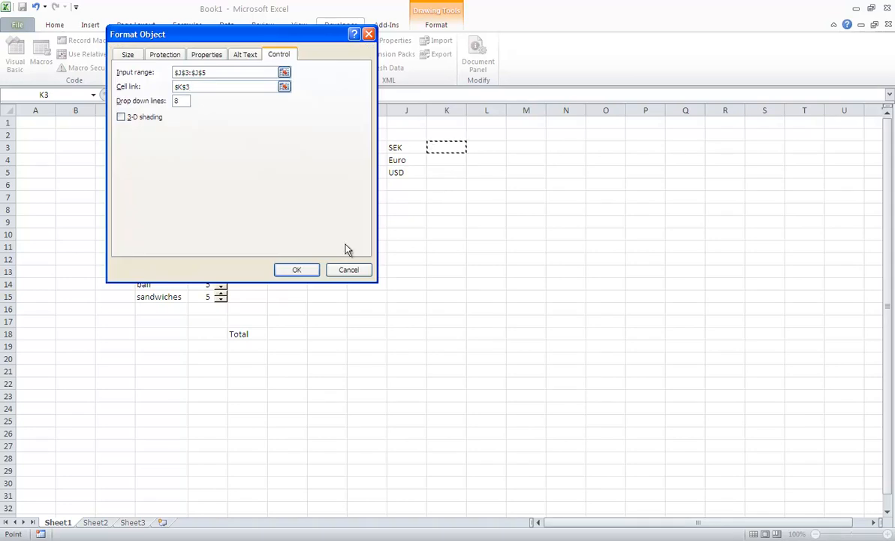
{"action": "left_click", "coordinate": [297, 270]}
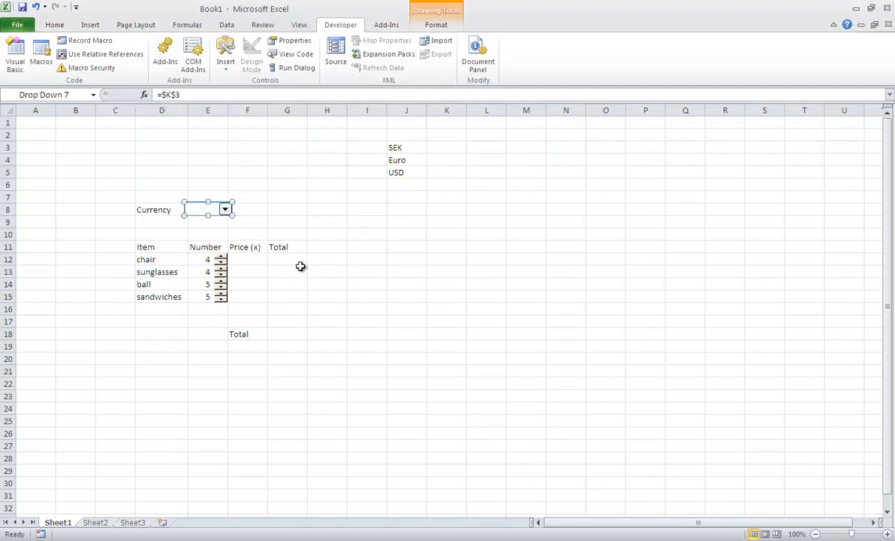
{"action": "left_click", "coordinate": [254, 221]}
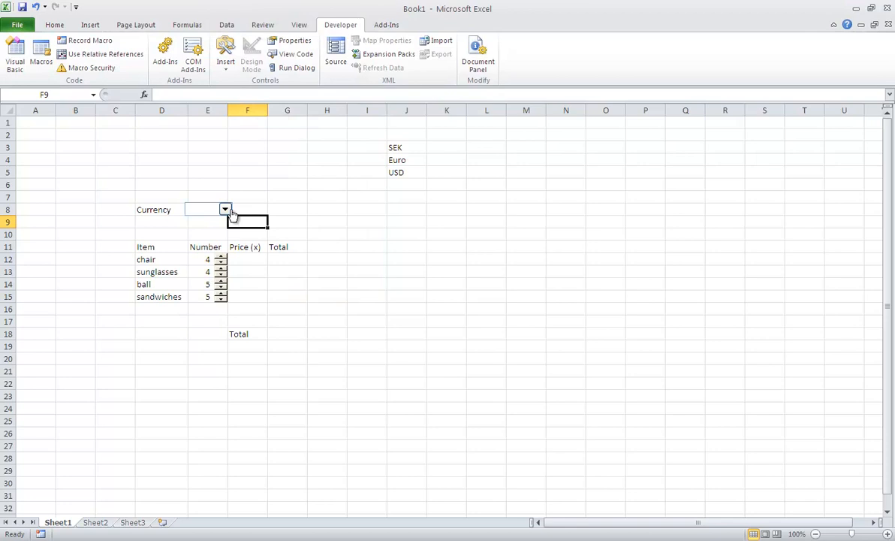
Step: Test the currency drop-down by choosing SEK, Euro and finally USD, leaving USD selected
{"action": "left_click", "coordinate": [225, 210]}
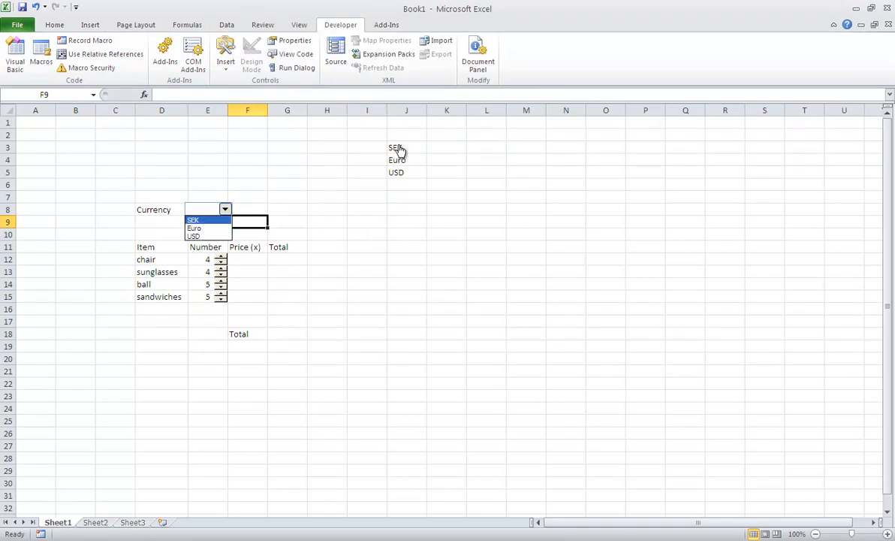
{"action": "left_click", "coordinate": [193, 219]}
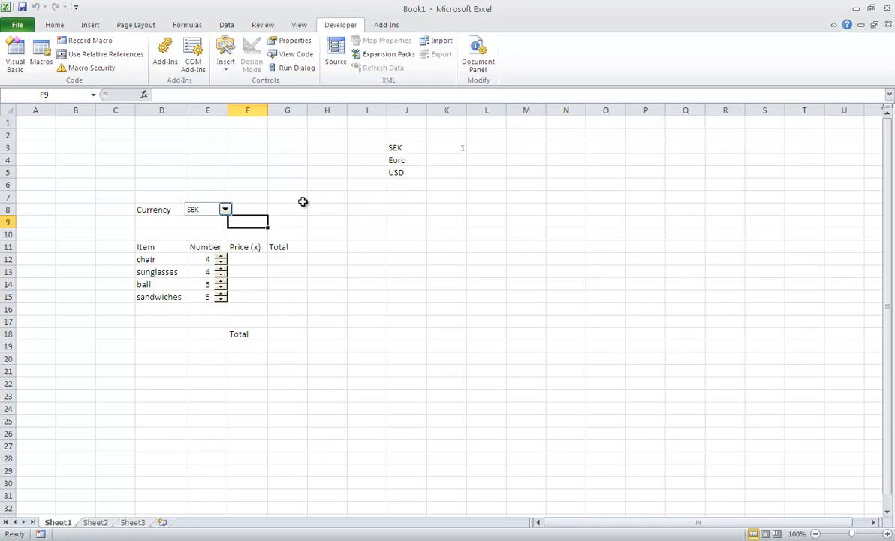
{"action": "left_click", "coordinate": [224, 209]}
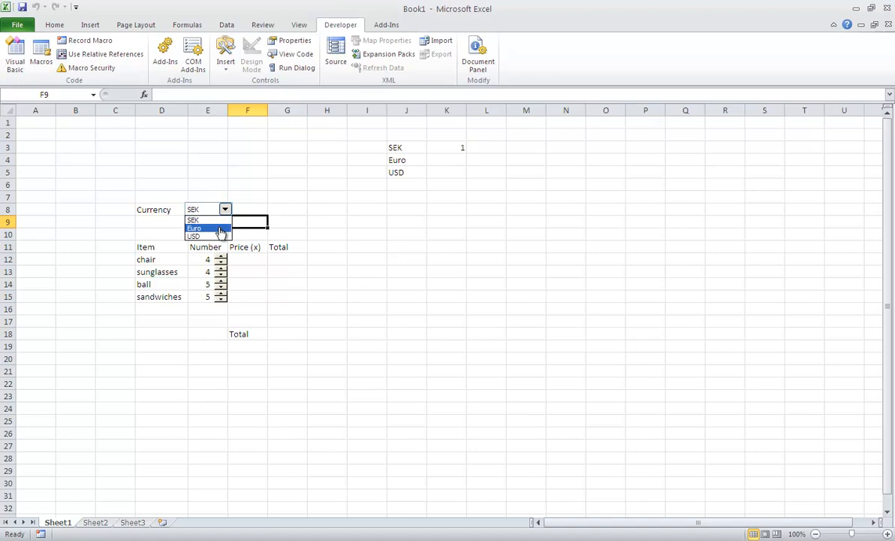
{"action": "left_click", "coordinate": [216, 228]}
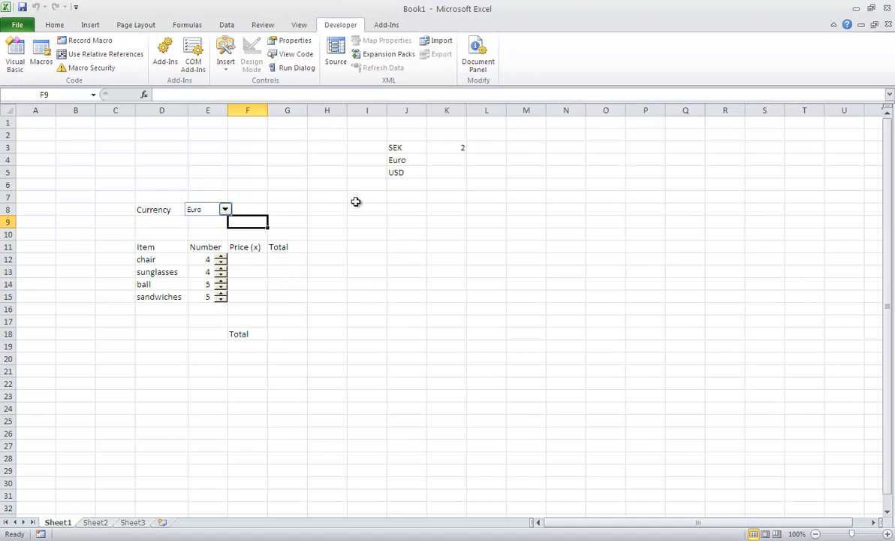
{"action": "left_click", "coordinate": [224, 209]}
{"action": "left_click", "coordinate": [200, 230]}
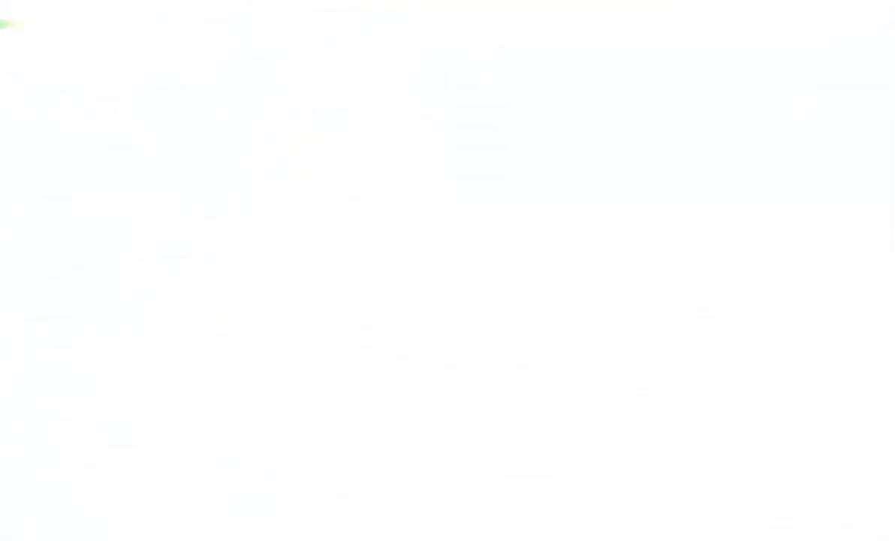
{"action": "left_click", "coordinate": [293, 321]}
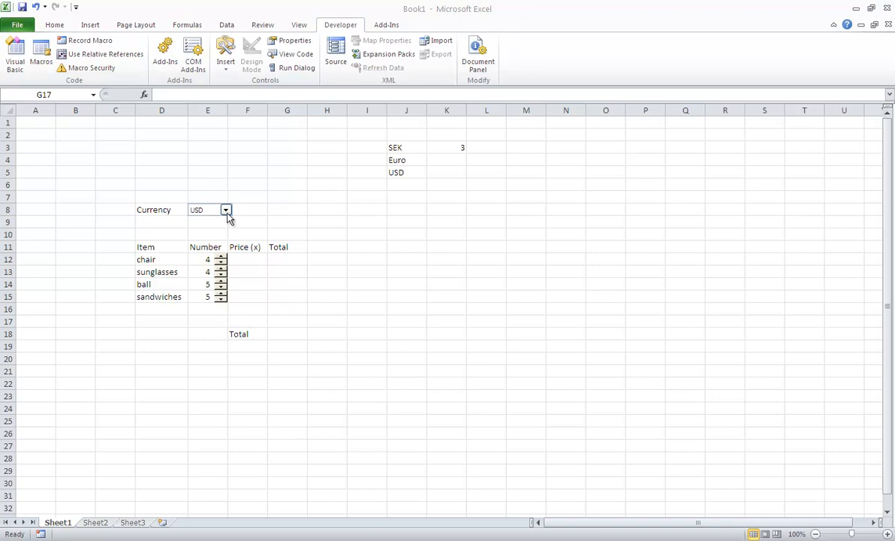
Step: Enter the base prices 10, 15, 6 and 5 in cells J12 to J15, in line with the four items
{"action": "left_click", "coordinate": [406, 260]}
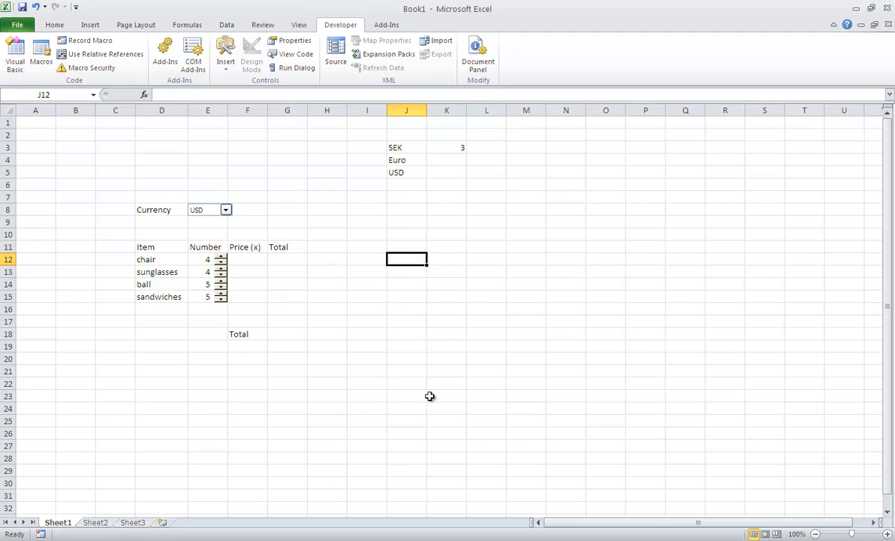
{"action": "type", "text": "10"}
{"action": "key", "text": "Return"}
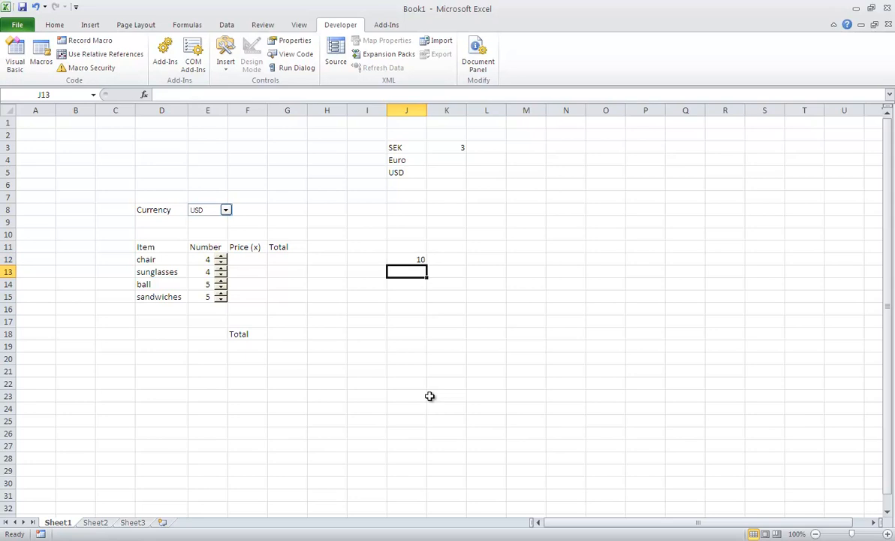
{"action": "type", "text": "15"}
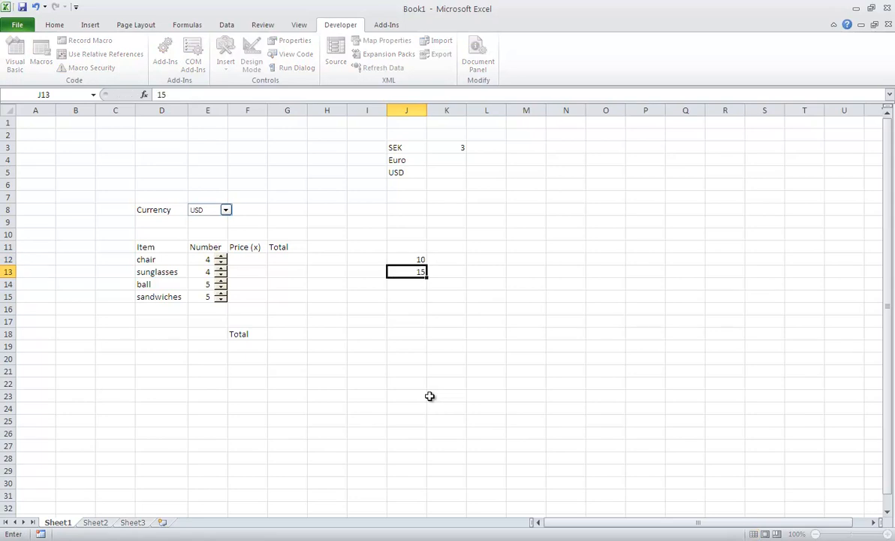
{"action": "key", "text": "Return"}
{"action": "type", "text": "6"}
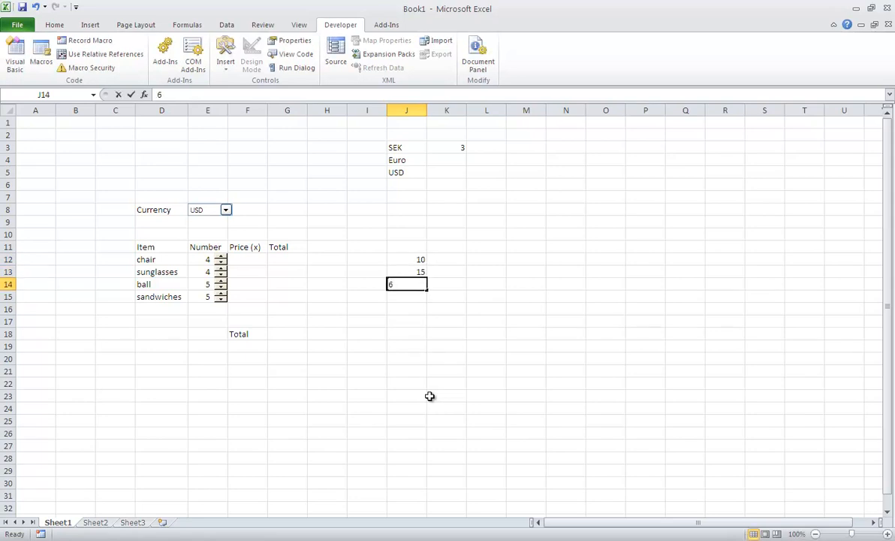
{"action": "key", "text": "Return"}
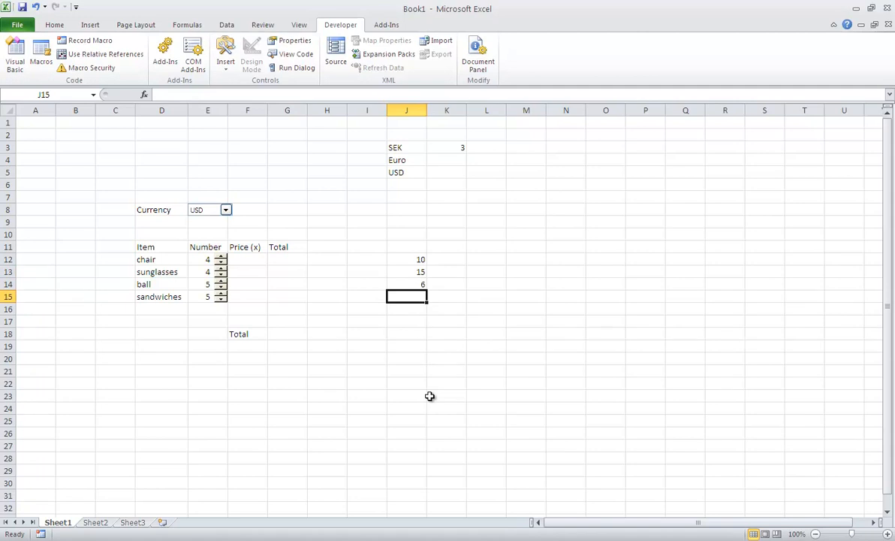
{"action": "type", "text": "5"}
{"action": "key", "text": "Return"}
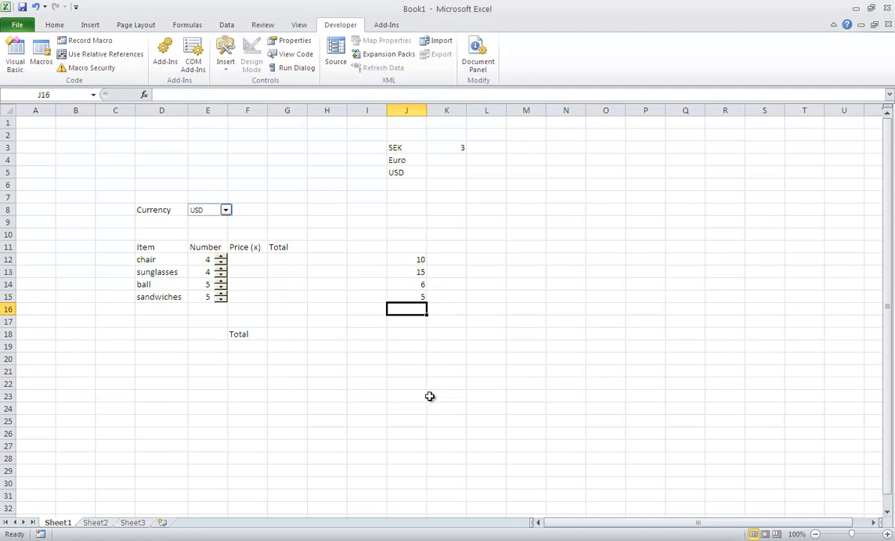
Step: Enter the exchange rates 10,7 for SEK, 1 for Euro and 1,33 for USD in cells I3 to I5
{"action": "left_click", "coordinate": [366, 147]}
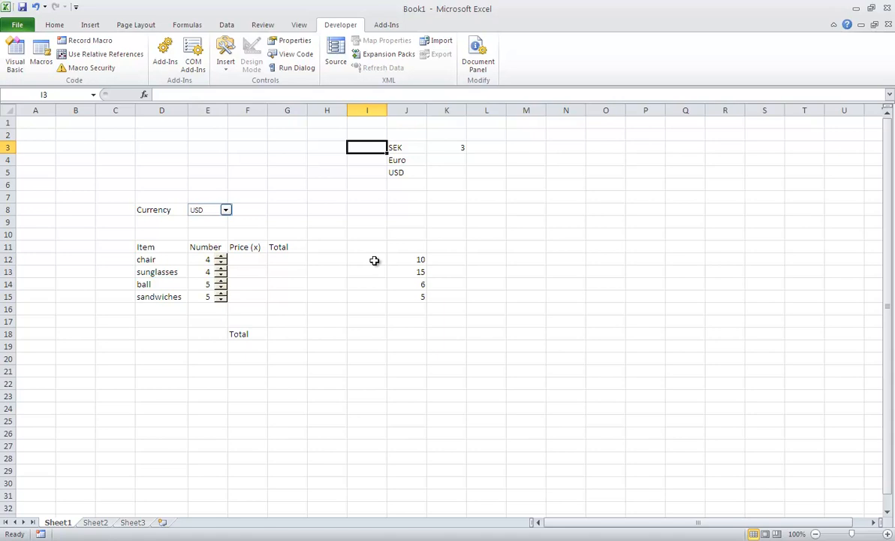
{"action": "type", "text": "10,"}
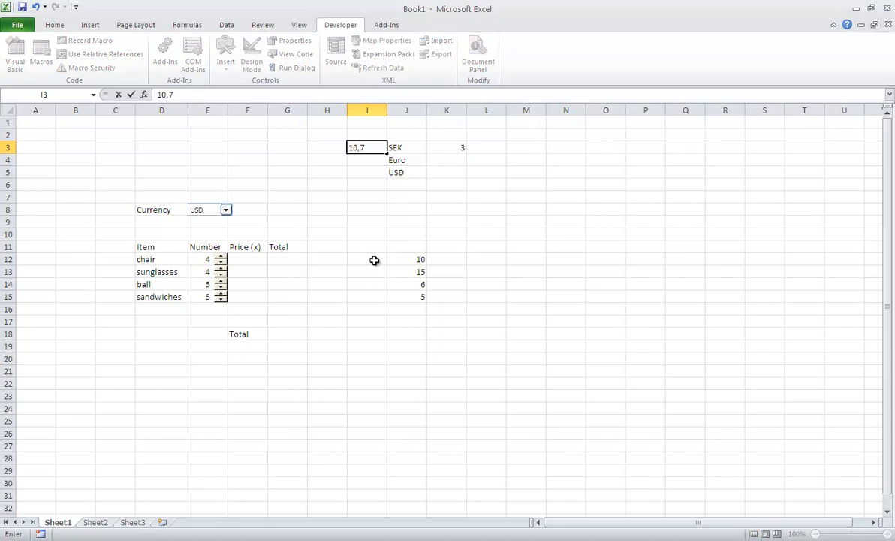
{"action": "type", "text": "7"}
{"action": "key", "text": "Return"}
{"action": "type", "text": "1"}
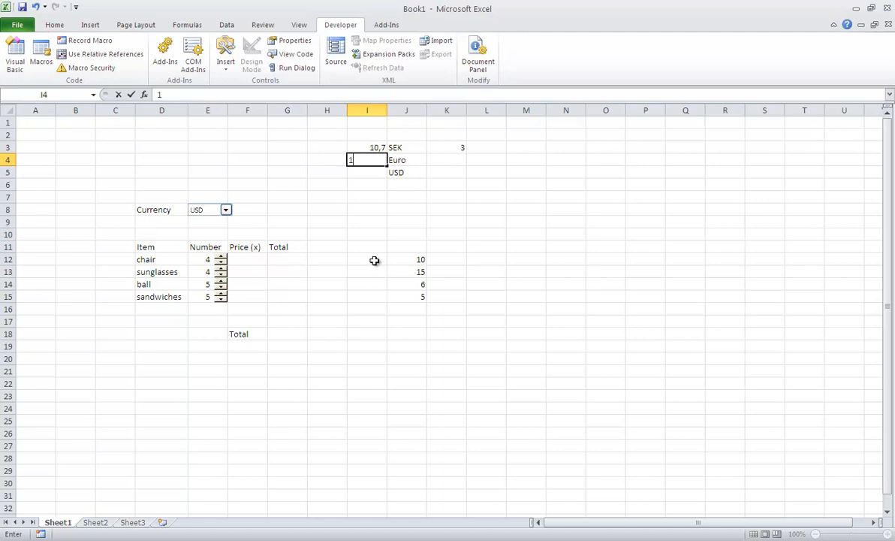
{"action": "key", "text": "Return"}
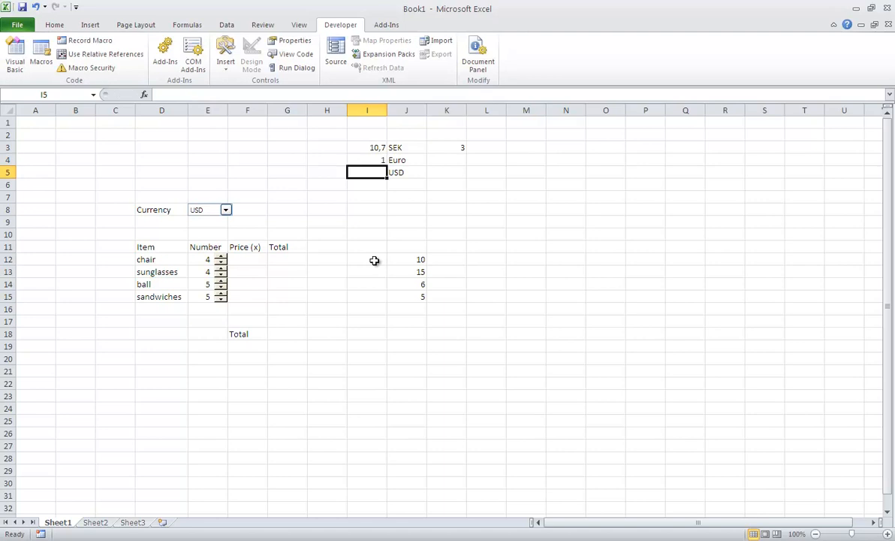
{"action": "type", "text": "1,33"}
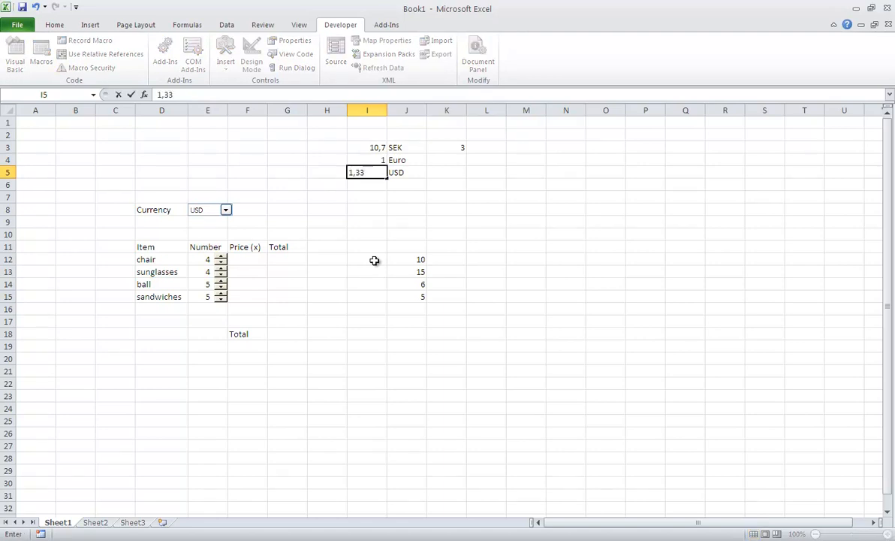
{"action": "key", "text": "Return"}
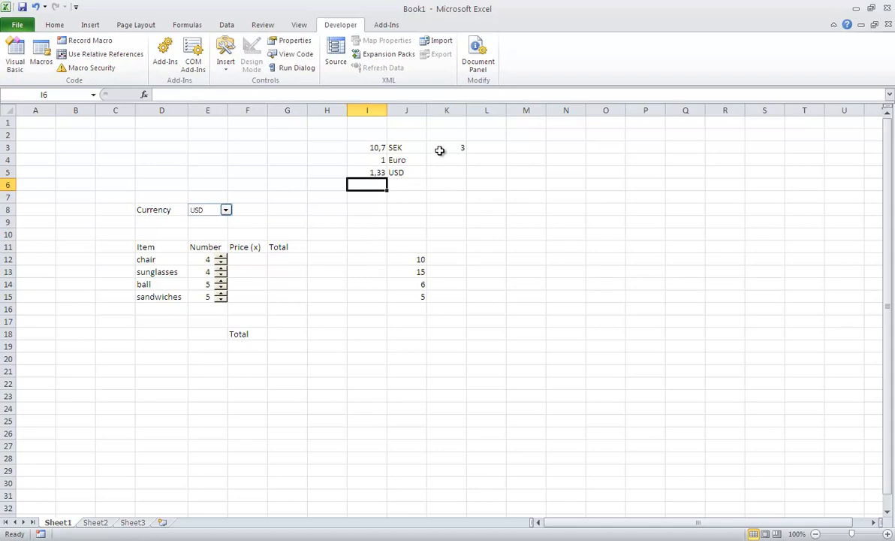
Step: Start the chair's price formula in F12 as =E12*IF(K3=1;J12*I3; to cover the SEK case
{"action": "left_click", "coordinate": [248, 259]}
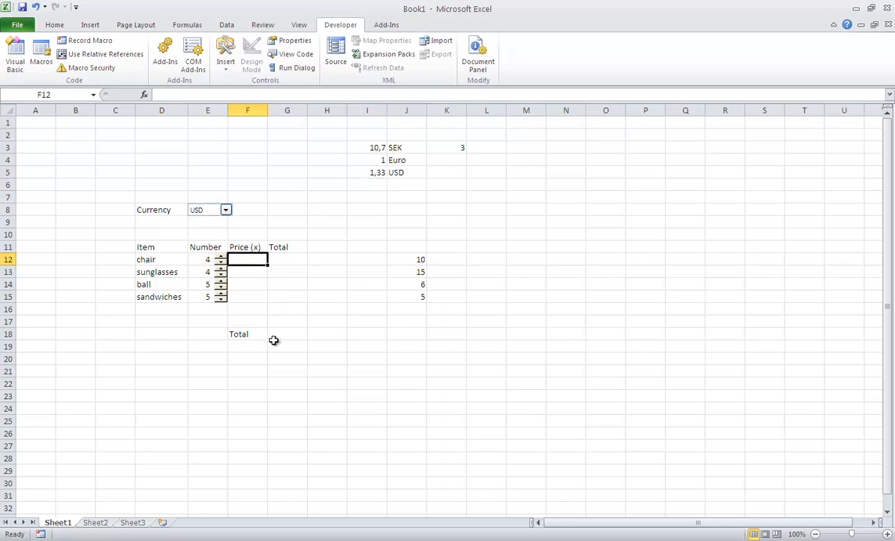
{"action": "type", "text": "="}
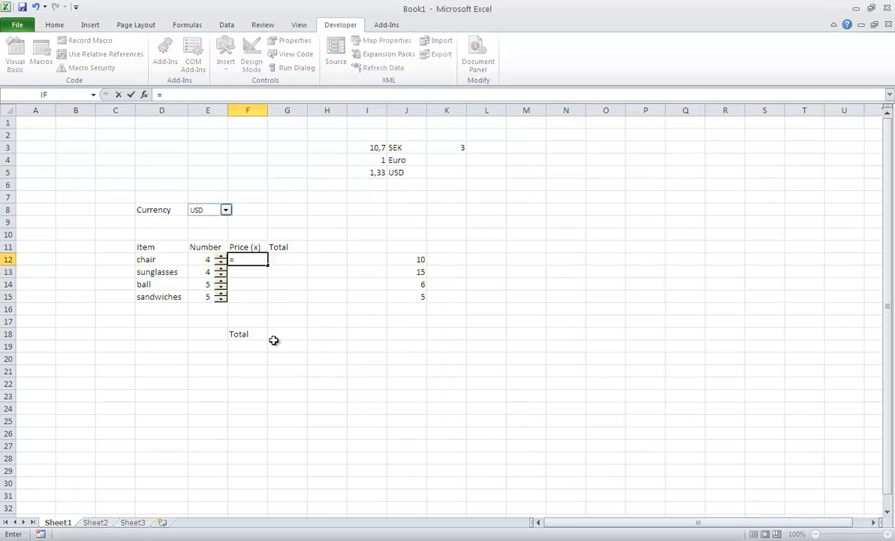
{"action": "left_click", "coordinate": [204, 259]}
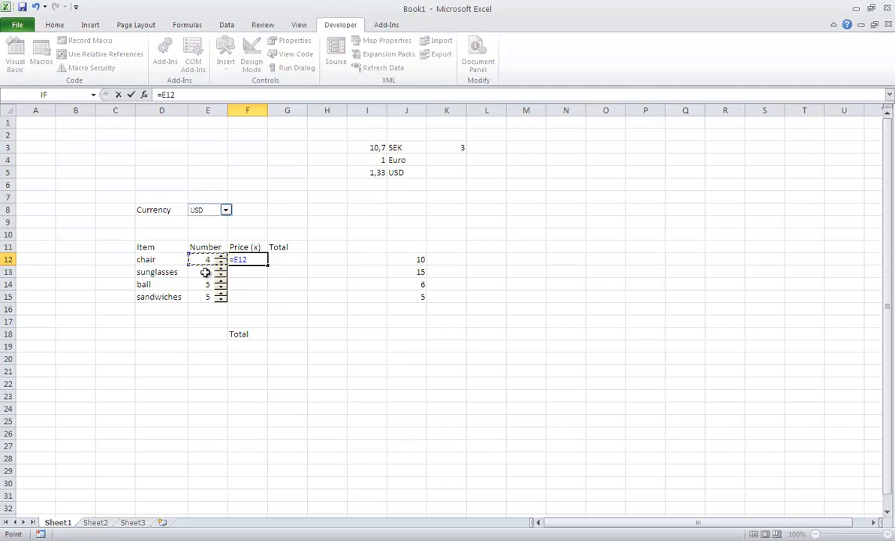
{"action": "type", "text": "*if"}
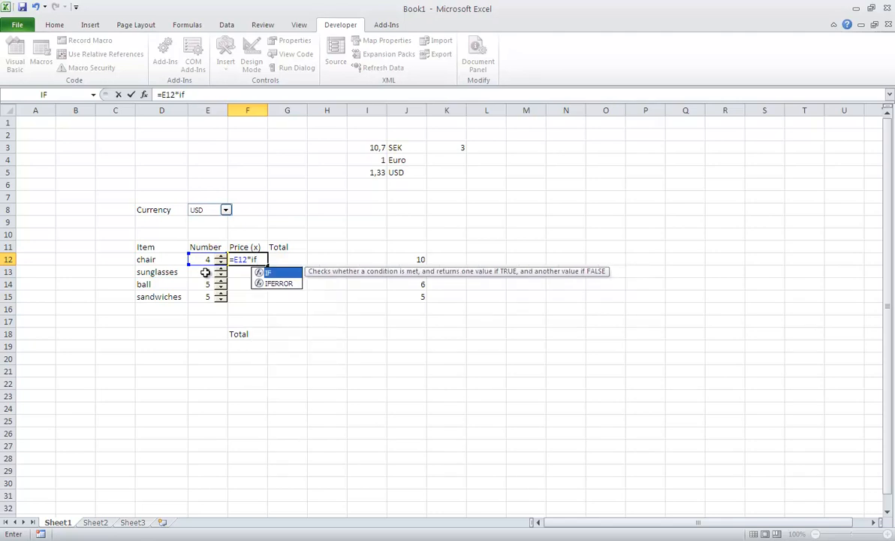
{"action": "type", "text": "("}
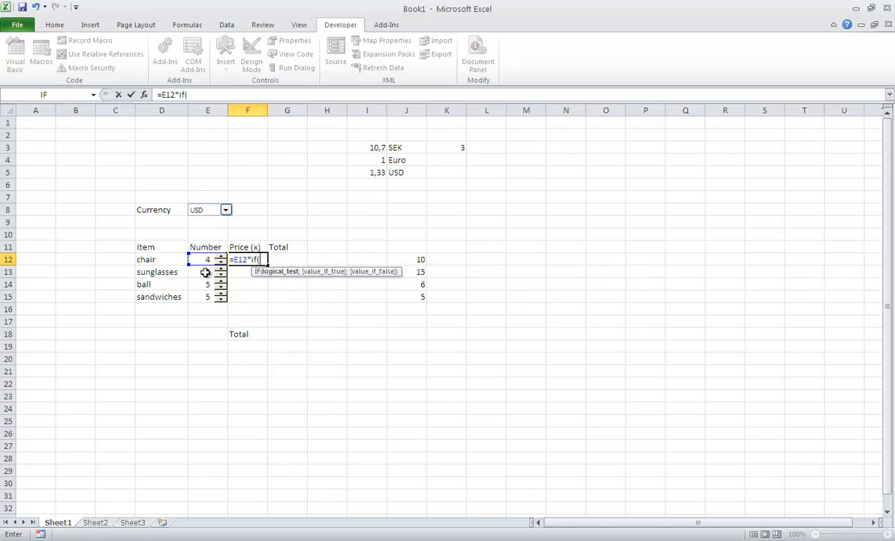
{"action": "left_click", "coordinate": [458, 149]}
{"action": "type", "text": "="}
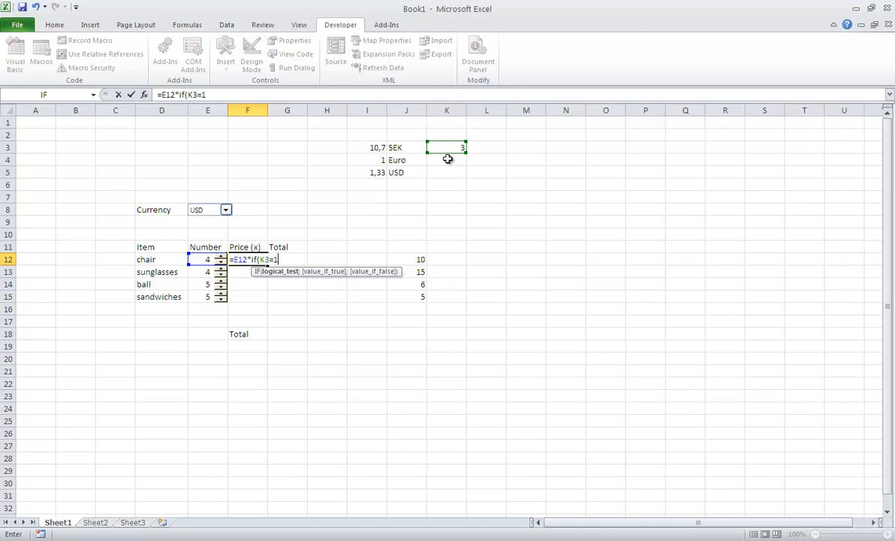
{"action": "type", "text": "1;"}
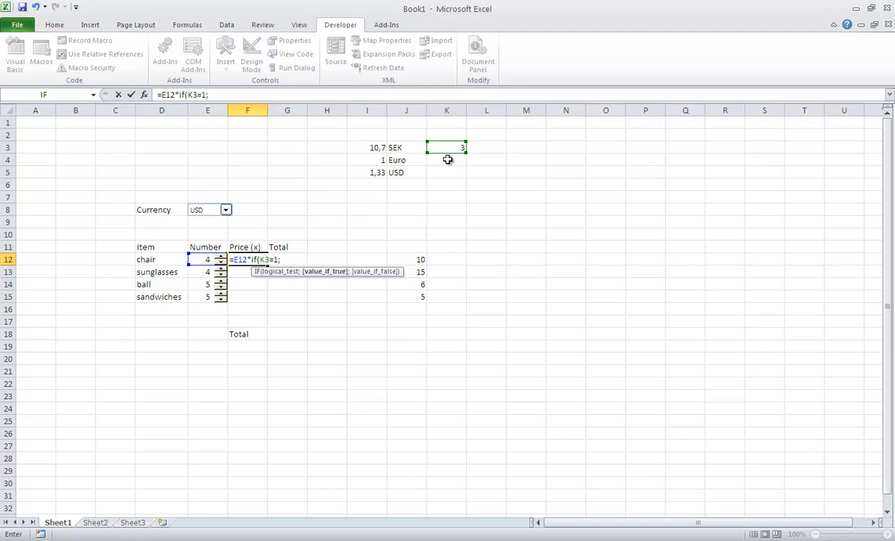
{"action": "left_click", "coordinate": [412, 259]}
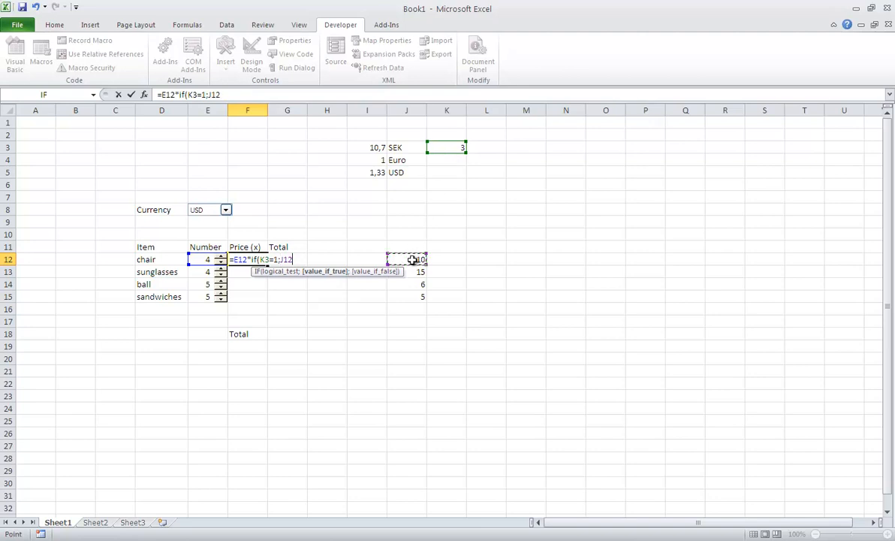
{"action": "type", "text": "*"}
{"action": "left_click", "coordinate": [370, 148]}
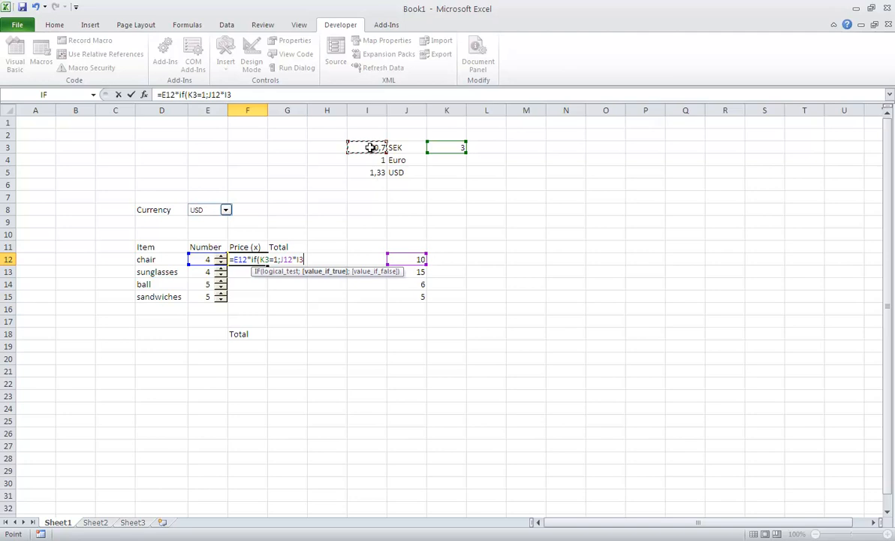
{"action": "type", "text": ";"}
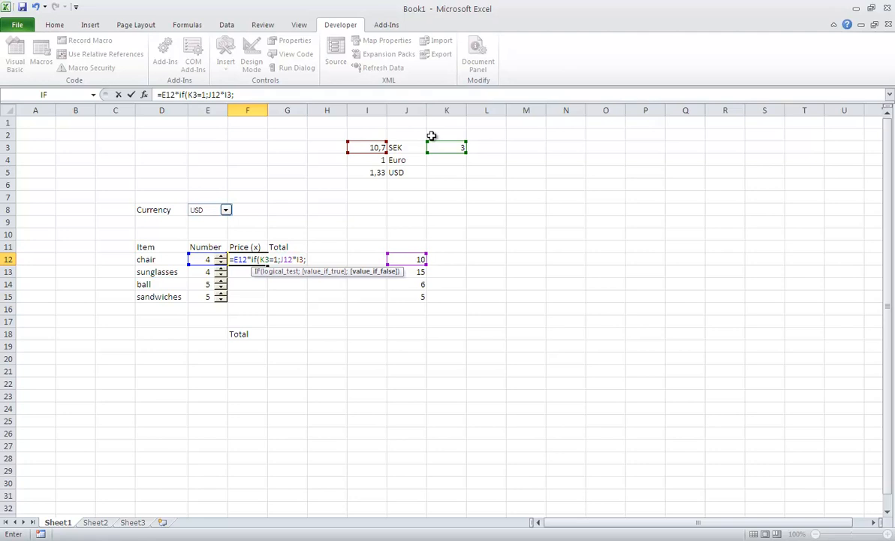
Step: Complete the F12 formula with the nested condition IF(K3=2;J12;J12*I5)) for Euro and USD
{"action": "type", "text": "if("}
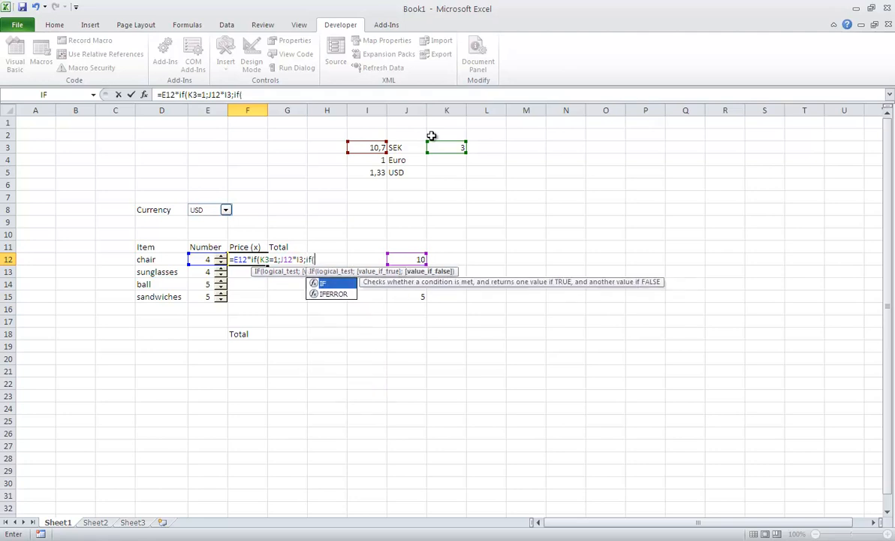
{"action": "left_click", "coordinate": [442, 145]}
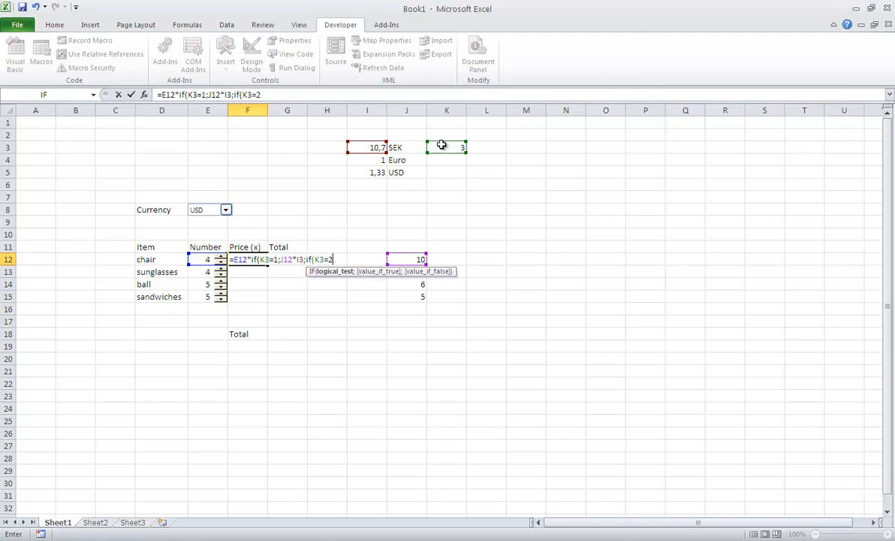
{"action": "type", "text": "=2;"}
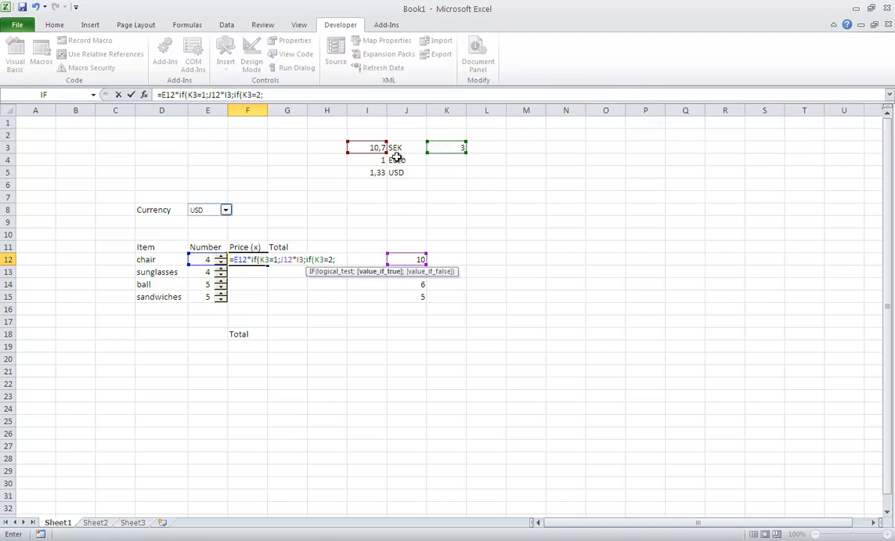
{"action": "left_click", "coordinate": [408, 258]}
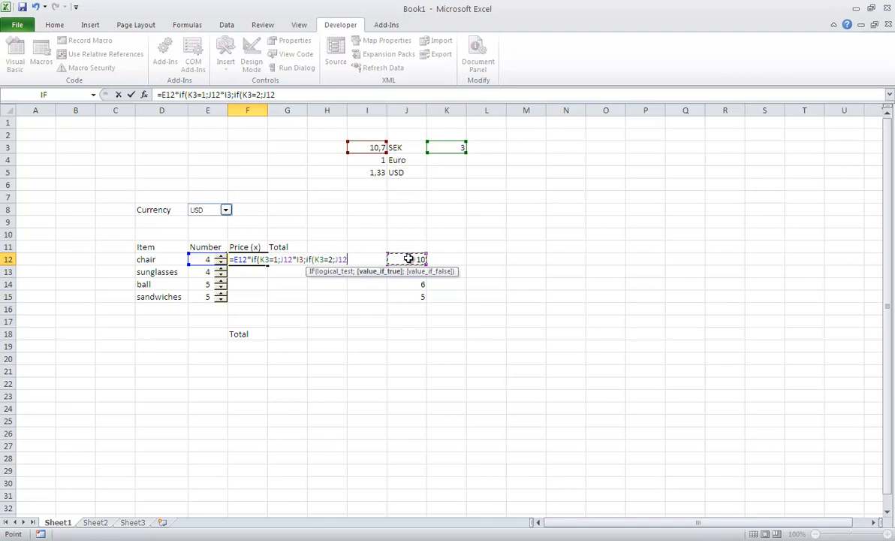
{"action": "type", "text": ";"}
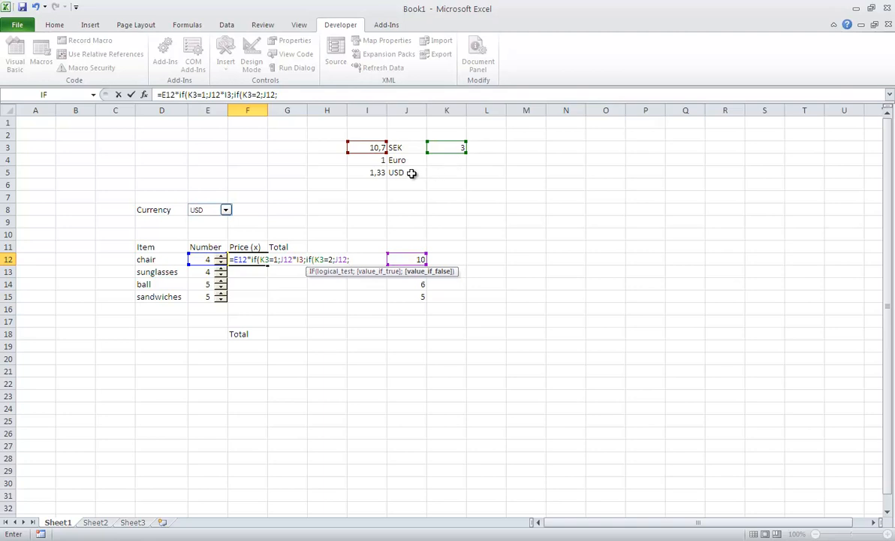
{"action": "left_click", "coordinate": [403, 259]}
{"action": "type", "text": "*"}
{"action": "left_click", "coordinate": [371, 172]}
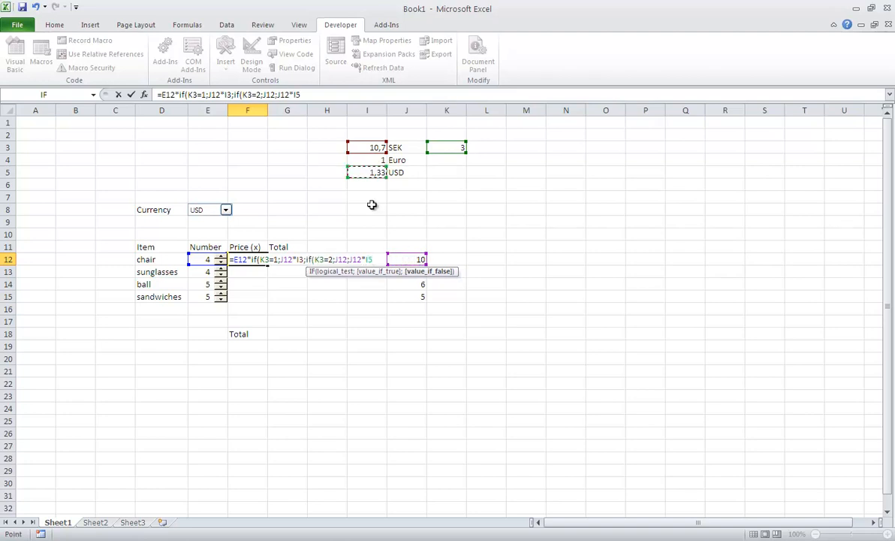
{"action": "type", "text": ")"}
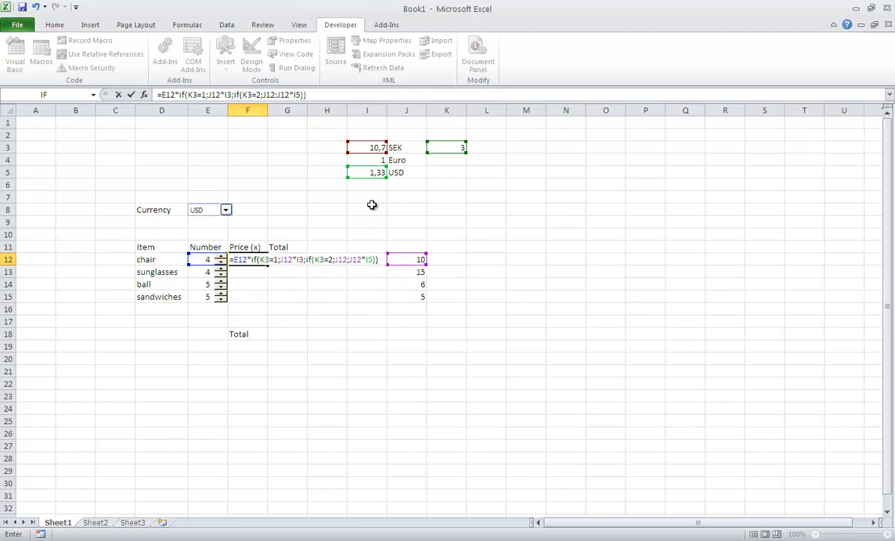
{"action": "key", "text": "Return"}
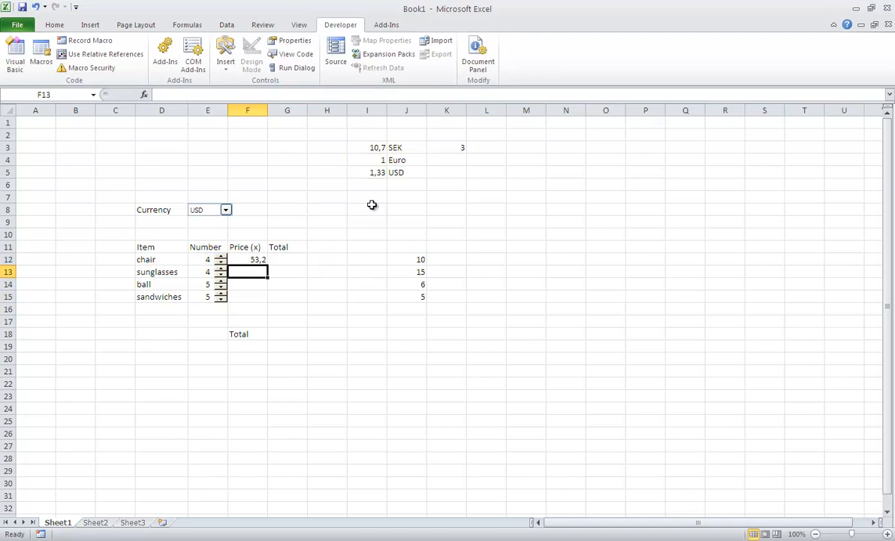
Step: Test the chair price by lowering its quantity to 1 and switching the currency to Euro and then SEK
{"action": "left_click", "coordinate": [220, 263]}
{"action": "left_click", "coordinate": [220, 263]}
{"action": "left_click", "coordinate": [225, 210]}
{"action": "left_click", "coordinate": [217, 227]}
{"action": "left_click", "coordinate": [225, 211]}
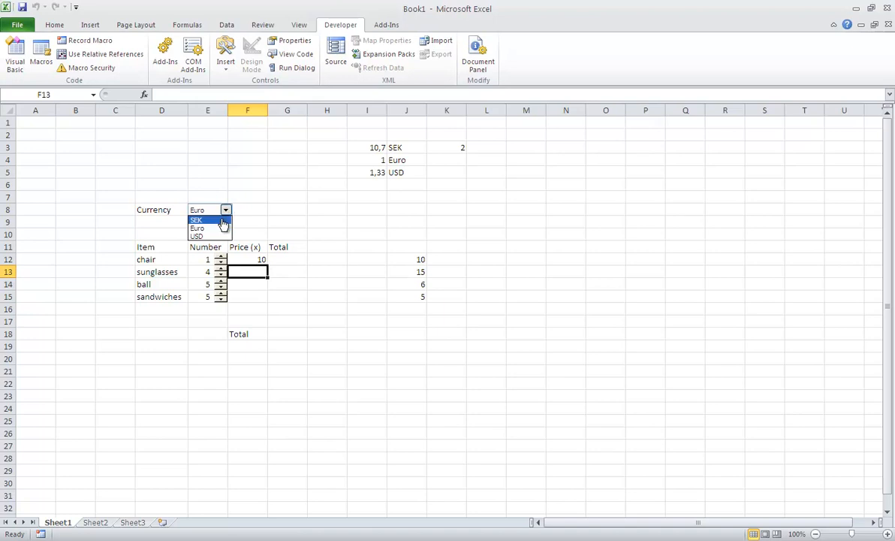
{"action": "left_click", "coordinate": [222, 220]}
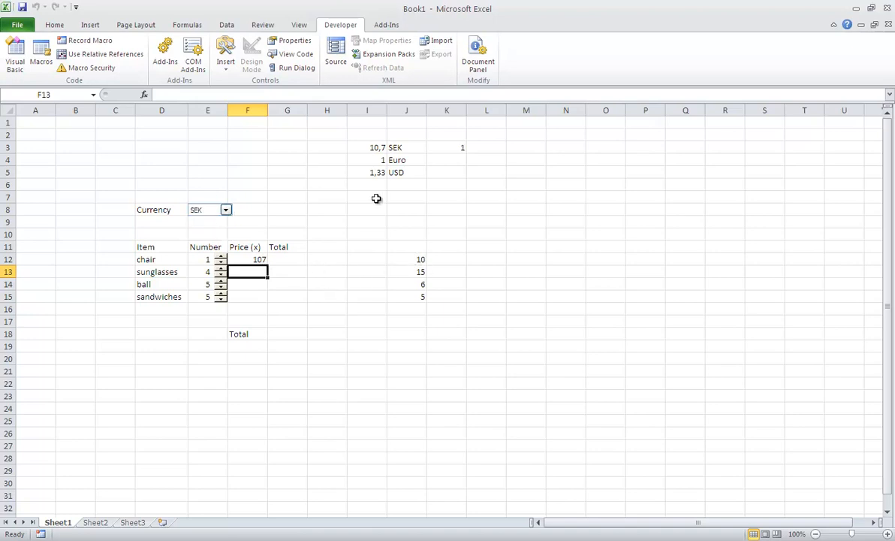
Step: Test the chair's spin button by raising the quantity and lowering it back to 1
{"action": "left_click", "coordinate": [221, 256]}
{"action": "left_click", "coordinate": [221, 257]}
{"action": "left_click", "coordinate": [221, 256]}
{"action": "left_click", "coordinate": [220, 262]}
Step: Make the I3 reference and both K3 references absolute in the F12 formula, as $I$3 and $K$3
{"action": "double_click", "coordinate": [245, 259]}
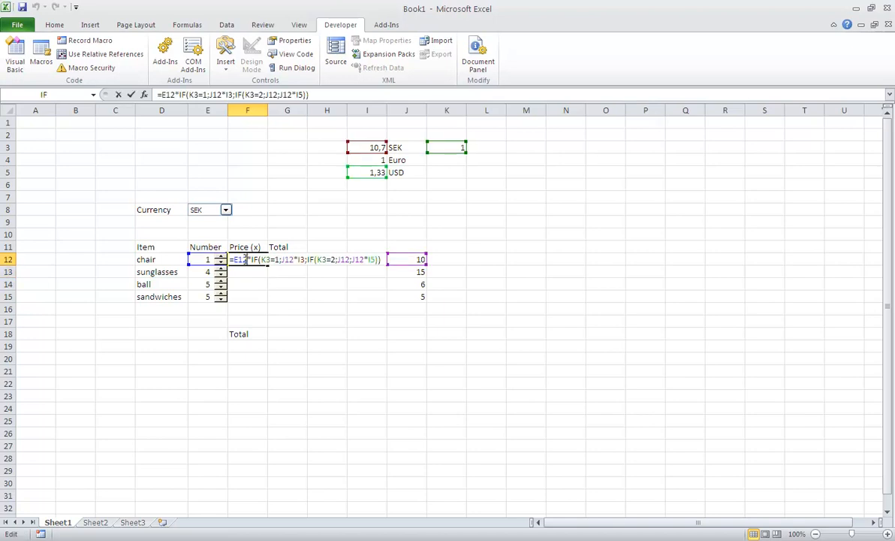
{"action": "double_click", "coordinate": [236, 260]}
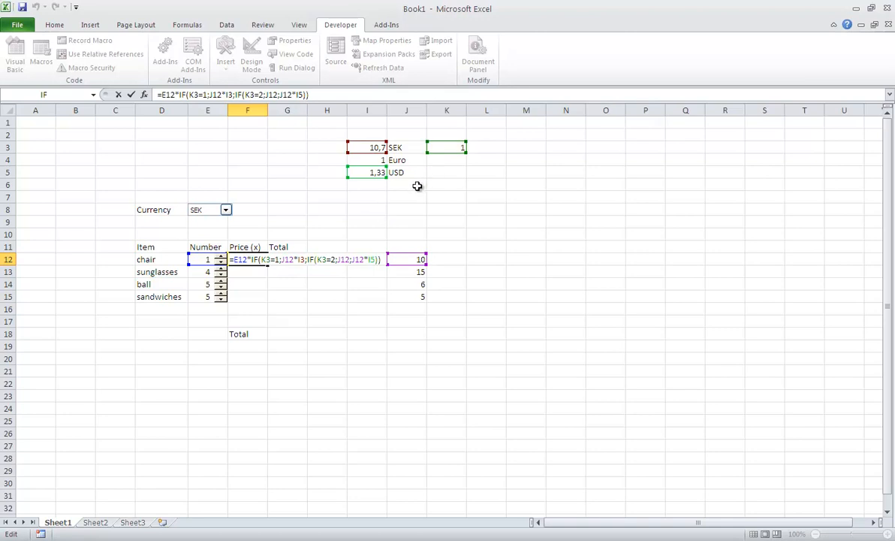
{"action": "left_click", "coordinate": [299, 260]}
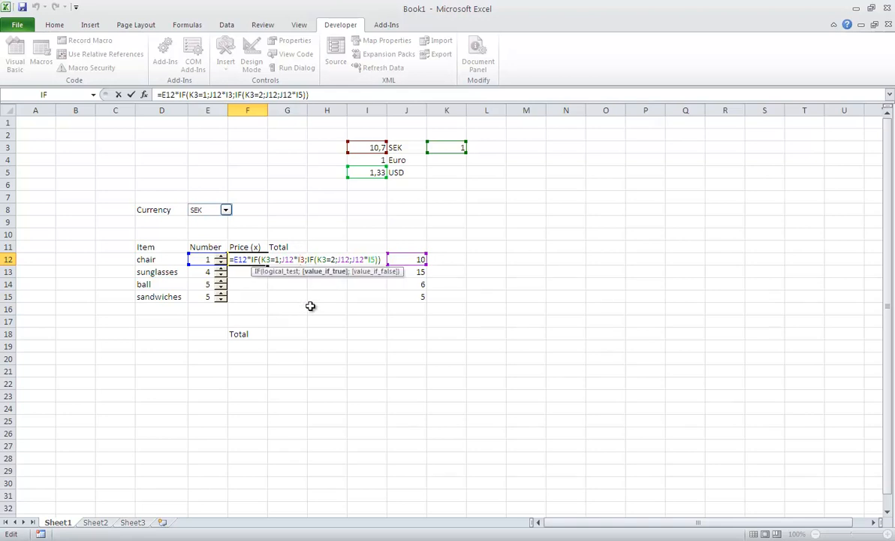
{"action": "key", "text": "F4"}
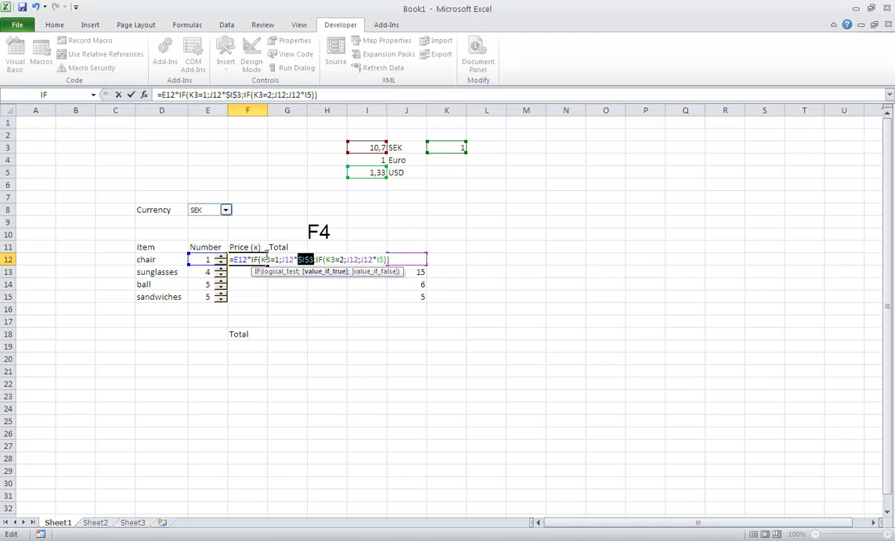
{"action": "left_click", "coordinate": [267, 259]}
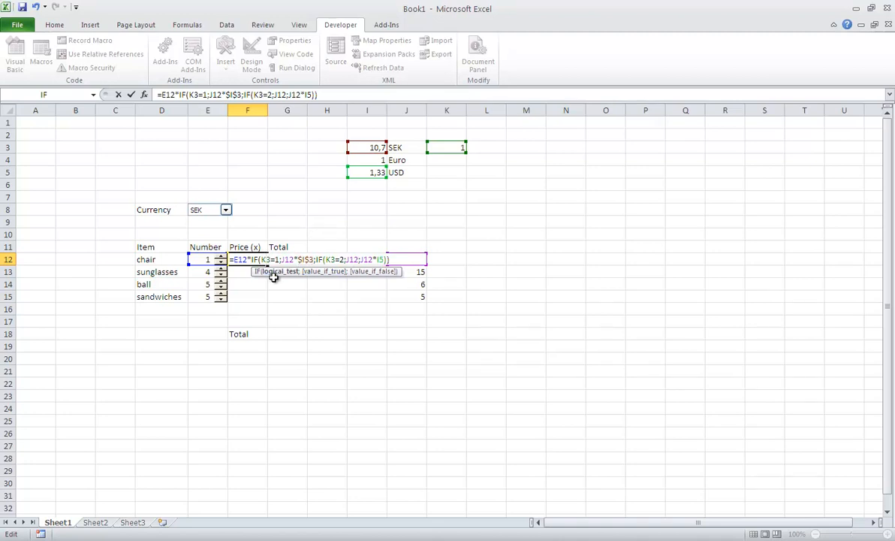
{"action": "key", "text": "F4"}
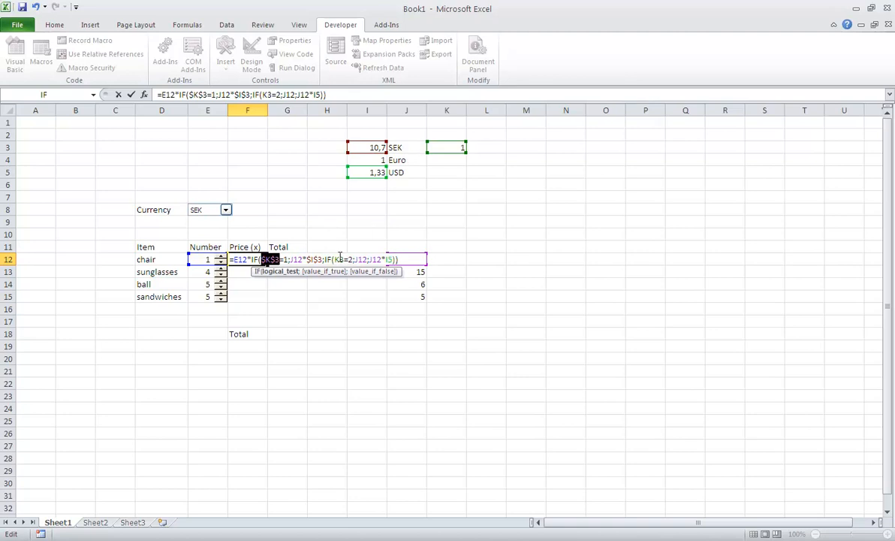
{"action": "left_click", "coordinate": [339, 259]}
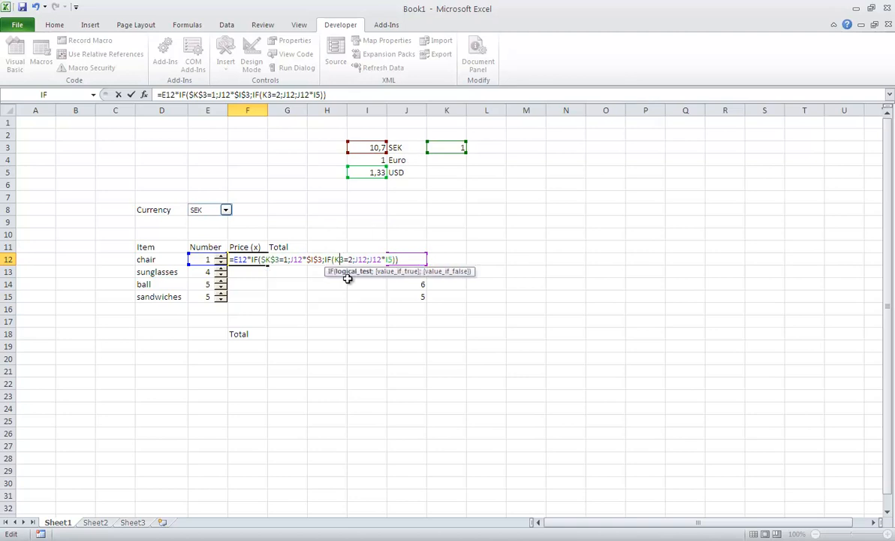
{"action": "key", "text": "F4"}
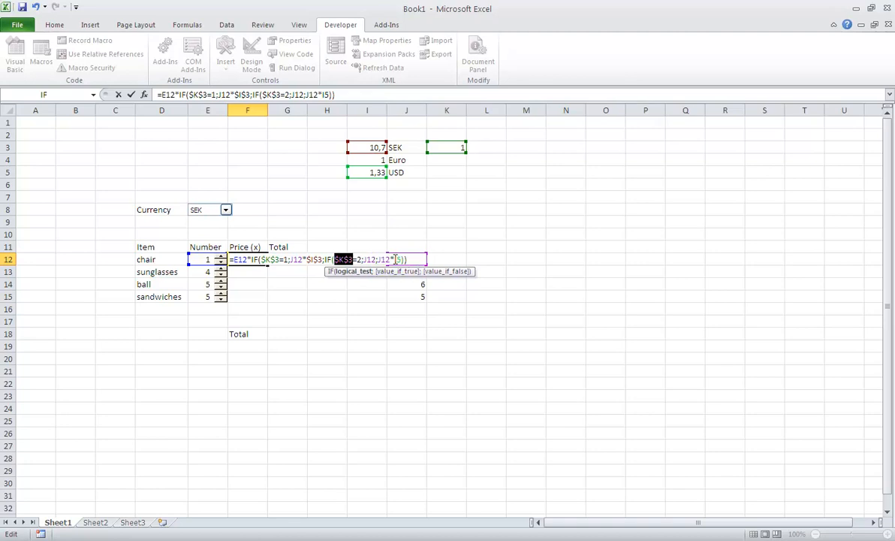
Step: Make the I5 reference absolute as $I$5 in the F12 formula and commit the edit
{"action": "left_click", "coordinate": [396, 259]}
{"action": "key", "text": "F4"}
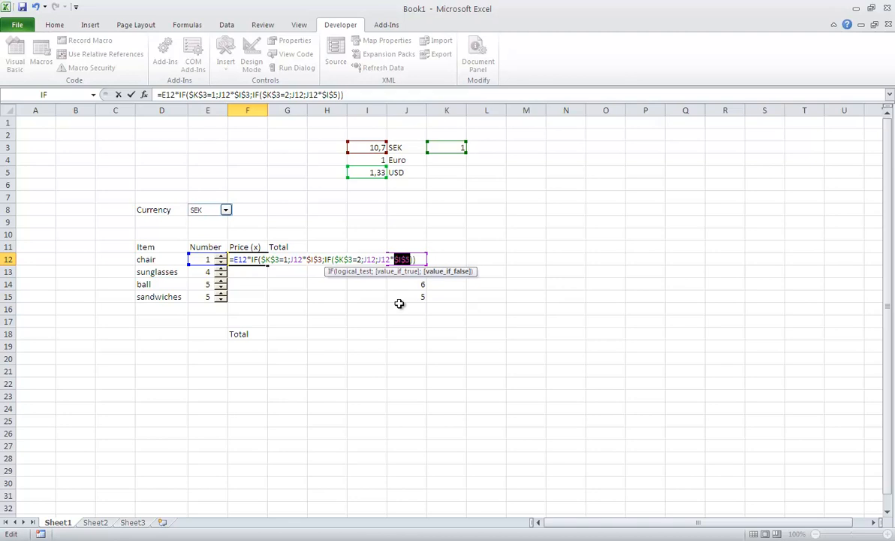
{"action": "left_click", "coordinate": [410, 259]}
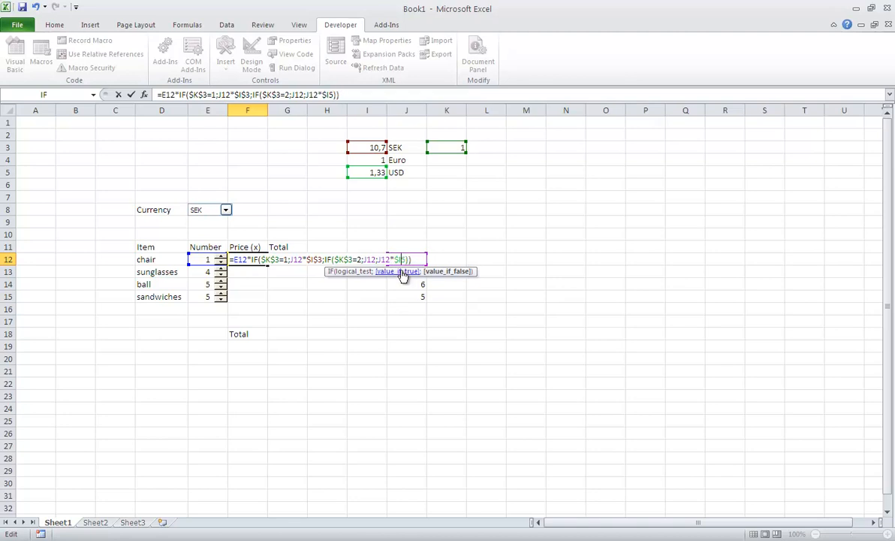
{"action": "key", "text": "F4"}
{"action": "key", "text": "F4"}
{"action": "key", "text": "F4"}
{"action": "key", "text": "F4"}
{"action": "key", "text": "F4"}
{"action": "key", "text": "F4"}
{"action": "key", "text": "F4"}
{"action": "key", "text": "F4"}
{"action": "key", "text": "Return"}
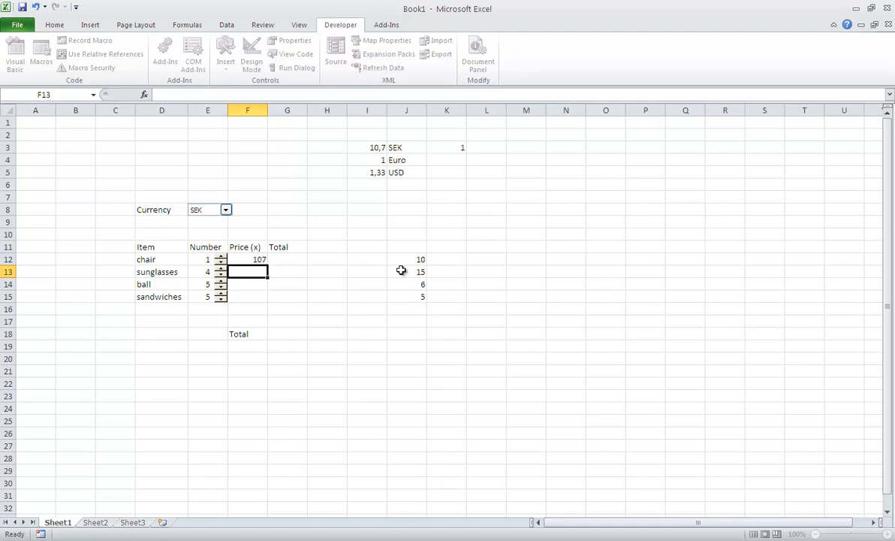
Step: Fill the F12 price formula down through F15 for the remaining items
{"action": "left_click", "coordinate": [248, 259]}
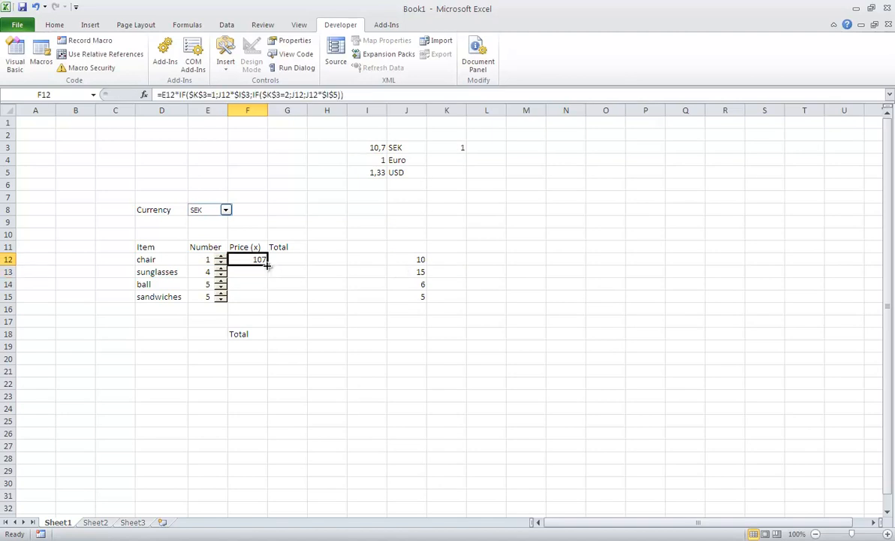
{"action": "left_click_drag", "start_coordinate": [268, 260], "coordinate": [268, 298]}
{"action": "left_click", "coordinate": [323, 344]}
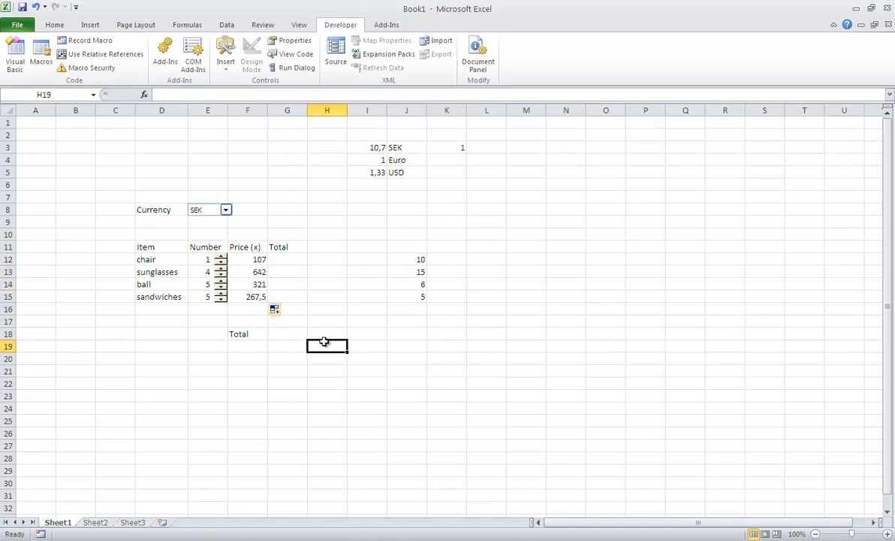
Step: Switch the currency to Euro and lower the sunglasses and ball quantities to 1 with their spin buttons
{"action": "left_click", "coordinate": [225, 210]}
{"action": "left_click", "coordinate": [223, 228]}
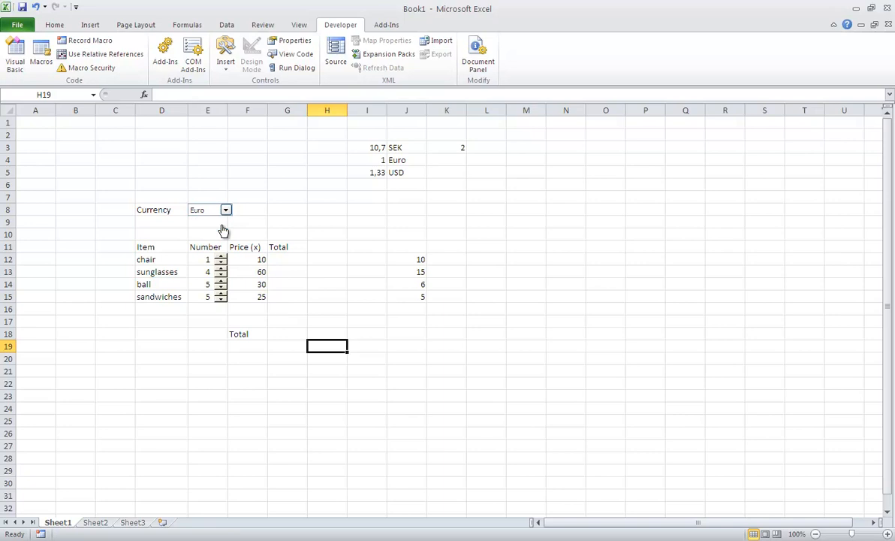
{"action": "left_click", "coordinate": [221, 274]}
{"action": "left_click", "coordinate": [221, 275]}
{"action": "left_click", "coordinate": [221, 275]}
{"action": "left_click", "coordinate": [221, 288]}
{"action": "left_click", "coordinate": [221, 288]}
{"action": "left_click", "coordinate": [221, 288]}
{"action": "left_click", "coordinate": [221, 287]}
Step: Lower the sandwiches quantity to 1 with its spin button and switch the currency to USD
{"action": "left_click", "coordinate": [223, 305]}
{"action": "left_click", "coordinate": [222, 301]}
{"action": "left_click", "coordinate": [222, 301]}
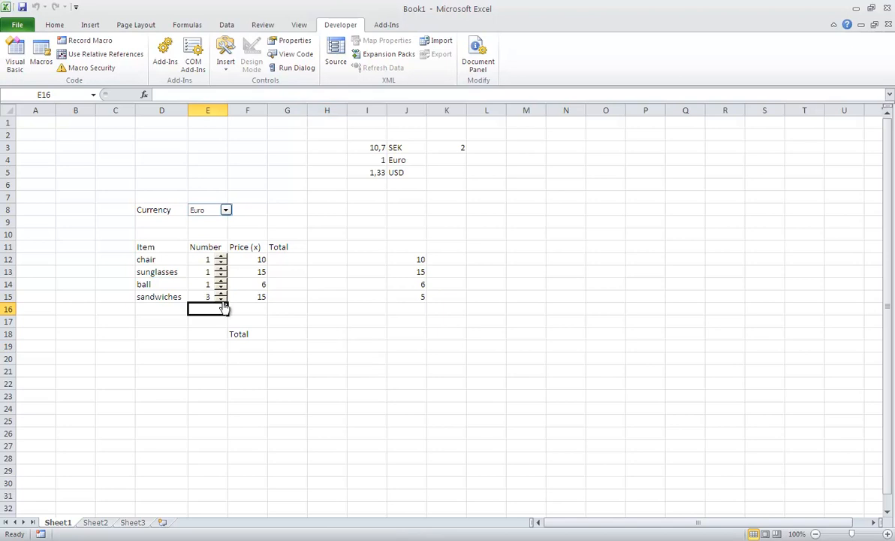
{"action": "left_click", "coordinate": [222, 302]}
{"action": "left_click", "coordinate": [222, 301]}
{"action": "left_click", "coordinate": [240, 321]}
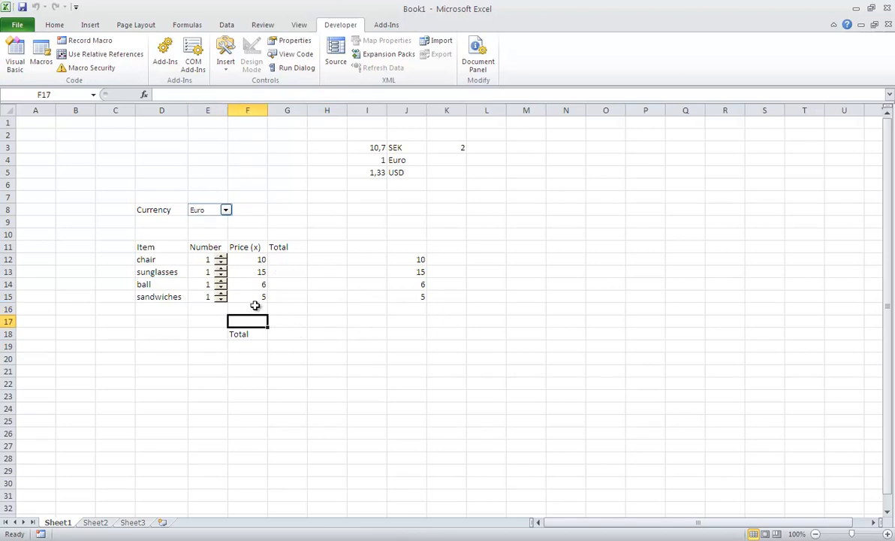
{"action": "left_click", "coordinate": [225, 210]}
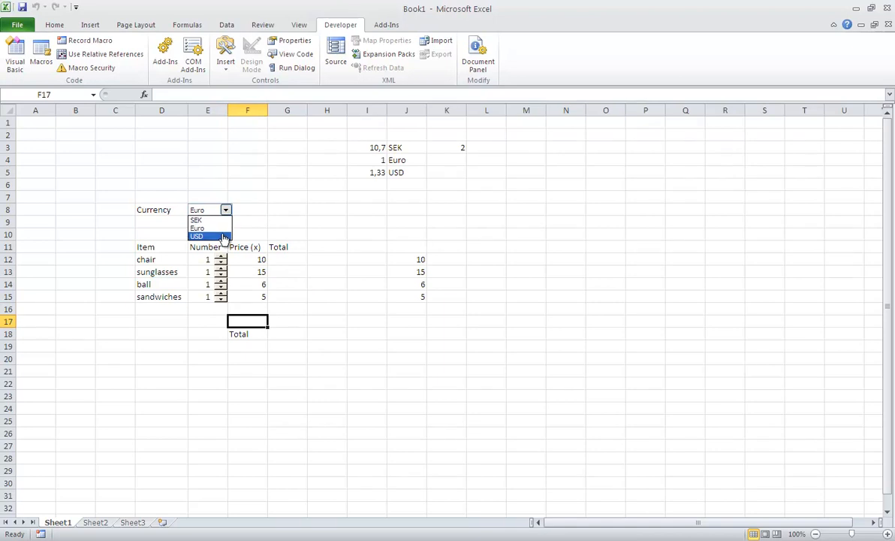
{"action": "left_click", "coordinate": [210, 237]}
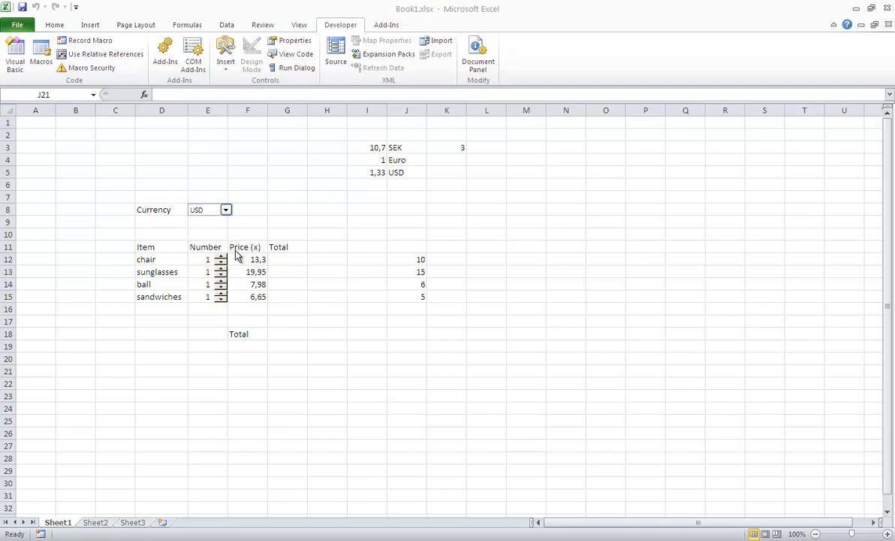
Step: Replace the price header in F11 with the formula ="Price" & "(" & J4 &")" and widen column F to fit it
{"action": "double_click", "coordinate": [247, 247]}
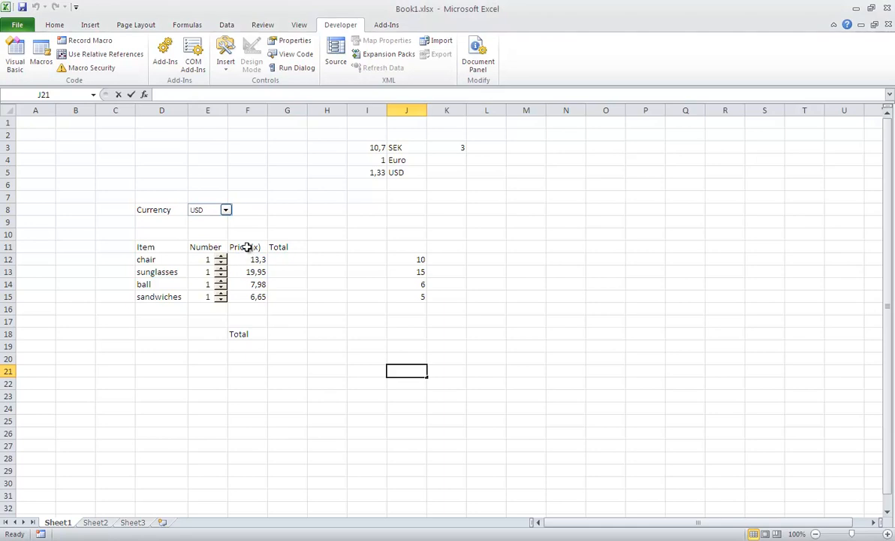
{"action": "left_click", "coordinate": [247, 248]}
{"action": "key", "text": "Delete"}
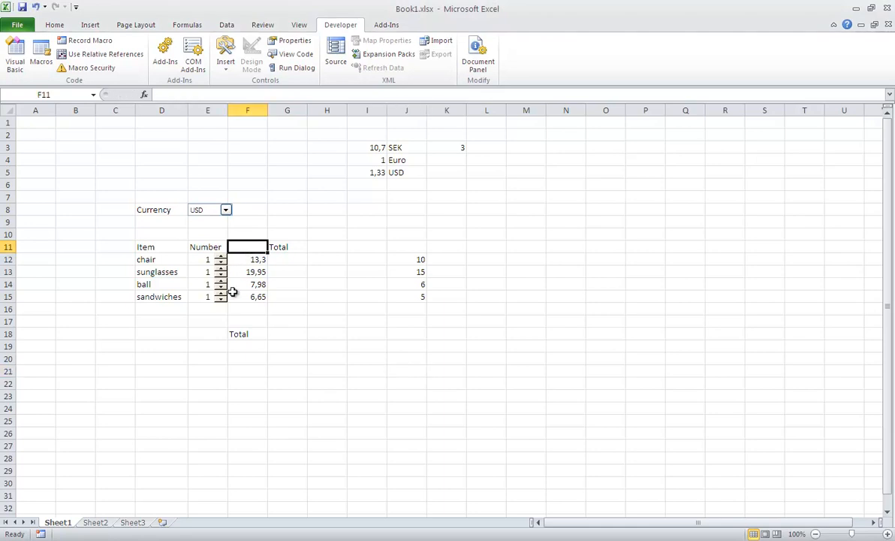
{"action": "type", "text": "="}
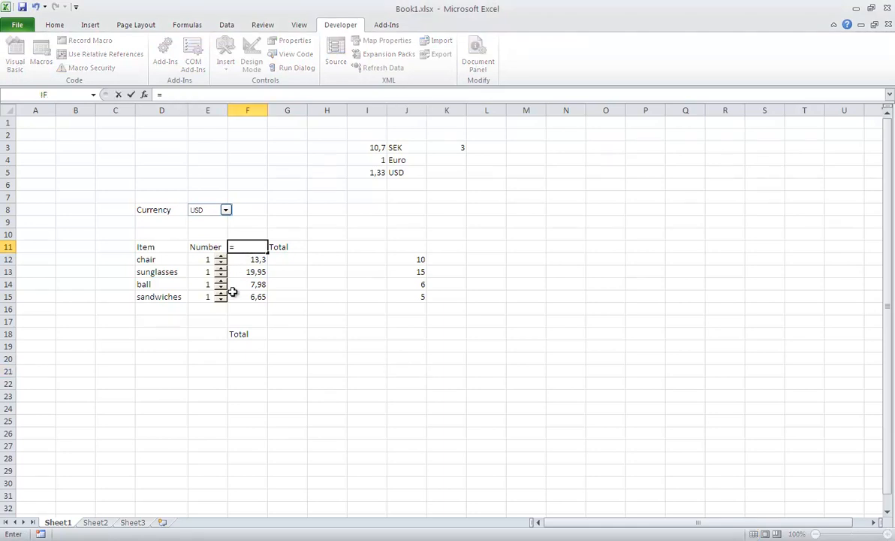
{"action": "type", "text": "\"Price\" &"}
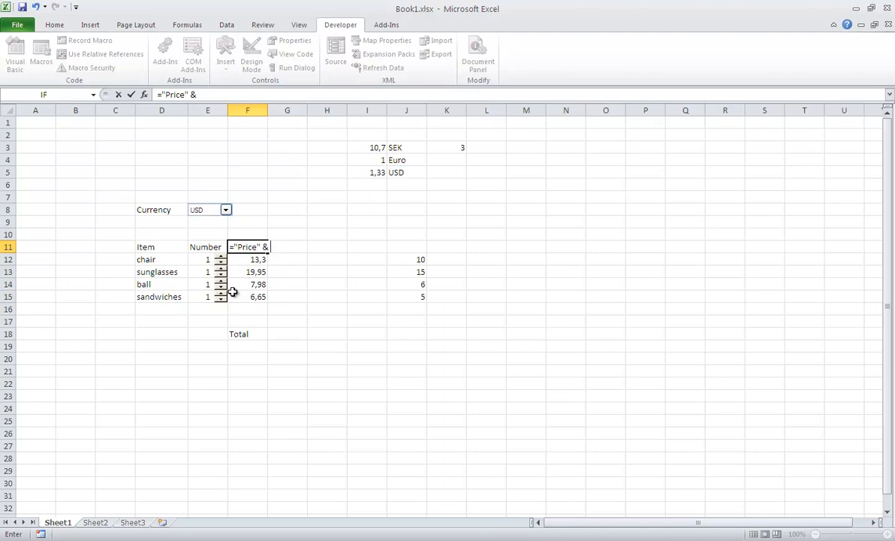
{"action": "type", "text": " \"(\" &"}
{"action": "left_click", "coordinate": [403, 160]}
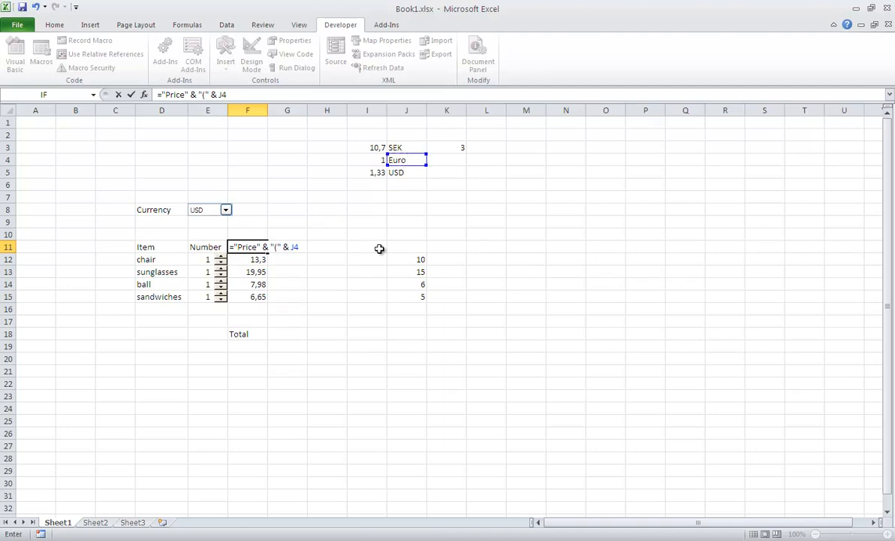
{"action": "type", "text": "&\")\""}
{"action": "key", "text": "Return"}
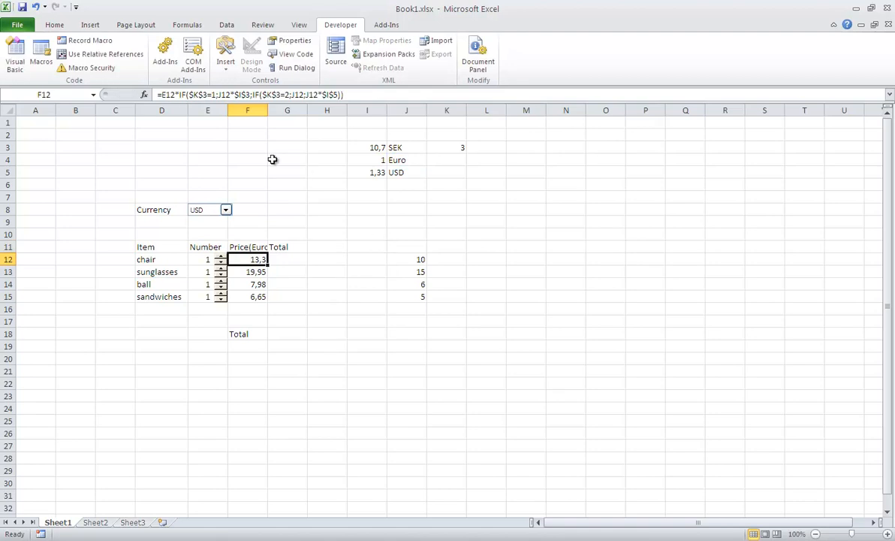
{"action": "left_click_drag", "start_coordinate": [267, 111], "coordinate": [280, 110]}
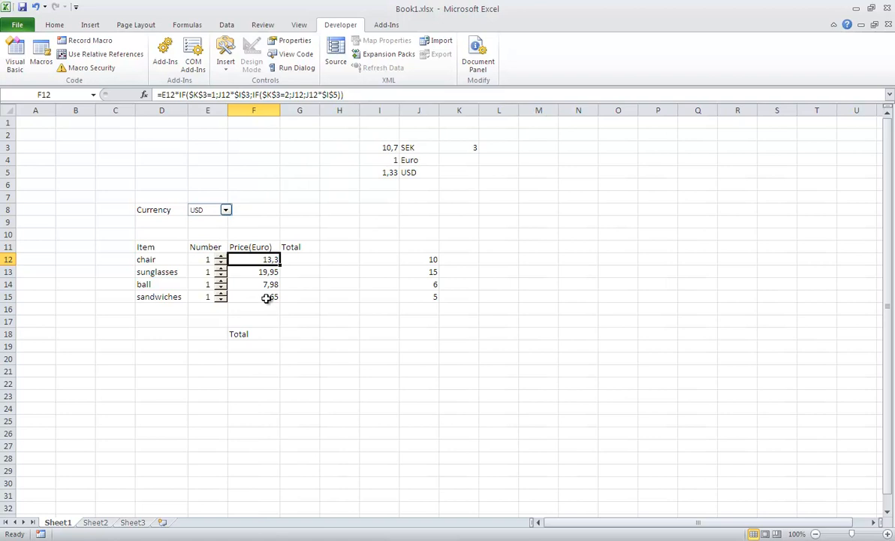
Step: Test the price header's link by changing J4 to "dollars", and undo that change
{"action": "left_click", "coordinate": [409, 160]}
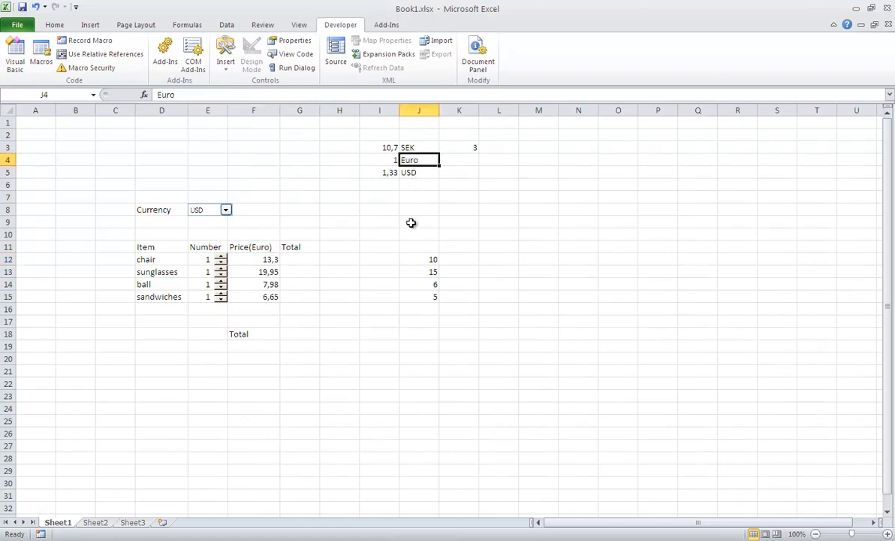
{"action": "type", "text": "dollars"}
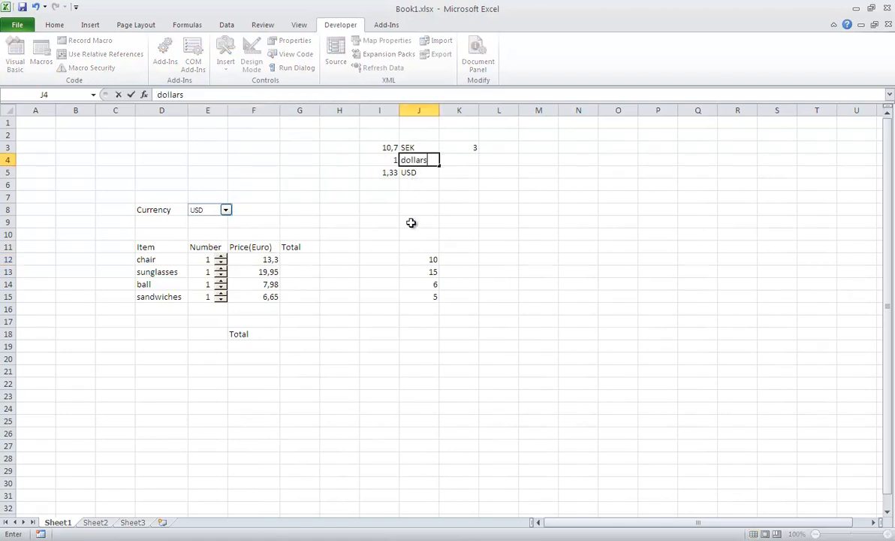
{"action": "key", "text": "Return"}
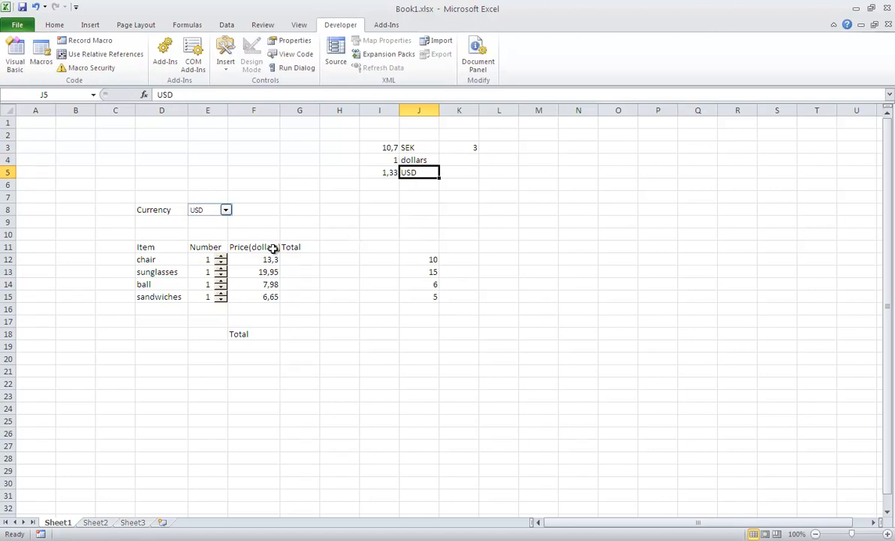
{"action": "left_click", "coordinate": [421, 183]}
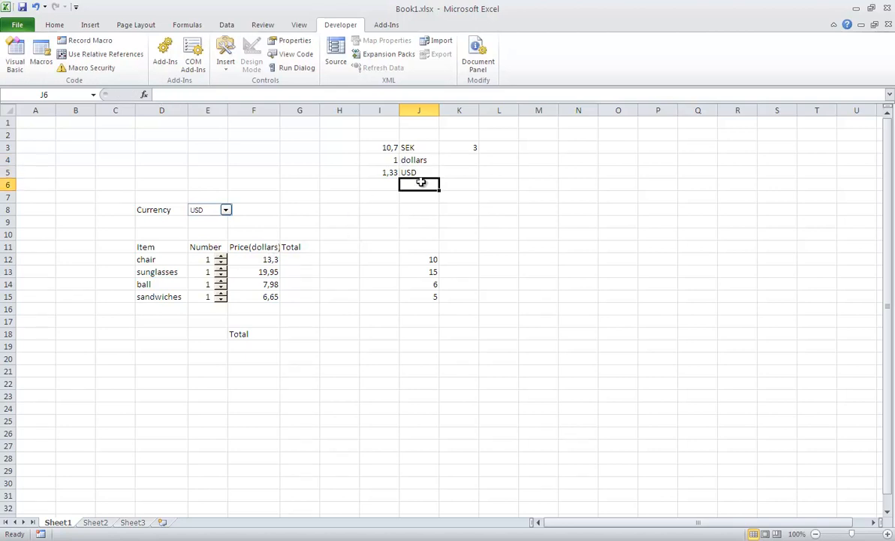
{"action": "key", "text": "ctrl+z"}
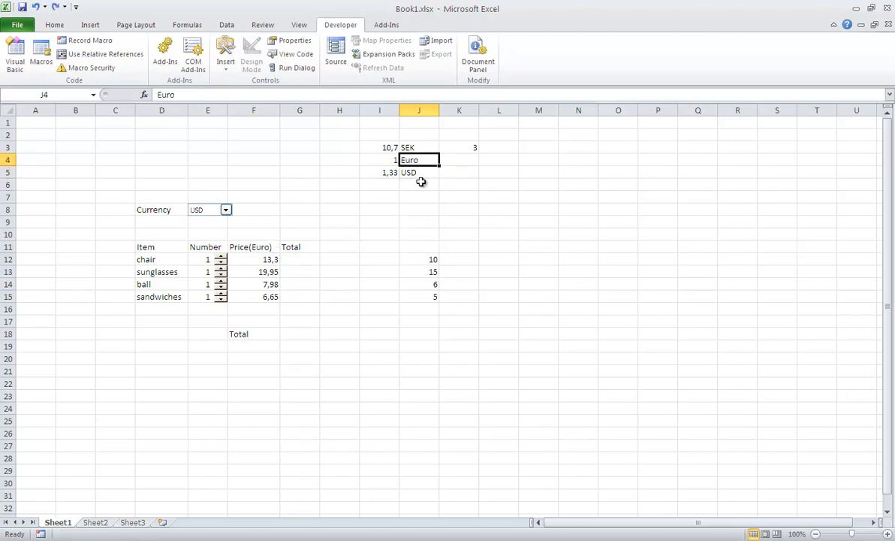
Step: In the F11 formula, add a space before the opening parenthesis and replace the J4 reference with if(K3=1;J3; as the first currency condition
{"action": "double_click", "coordinate": [244, 247]}
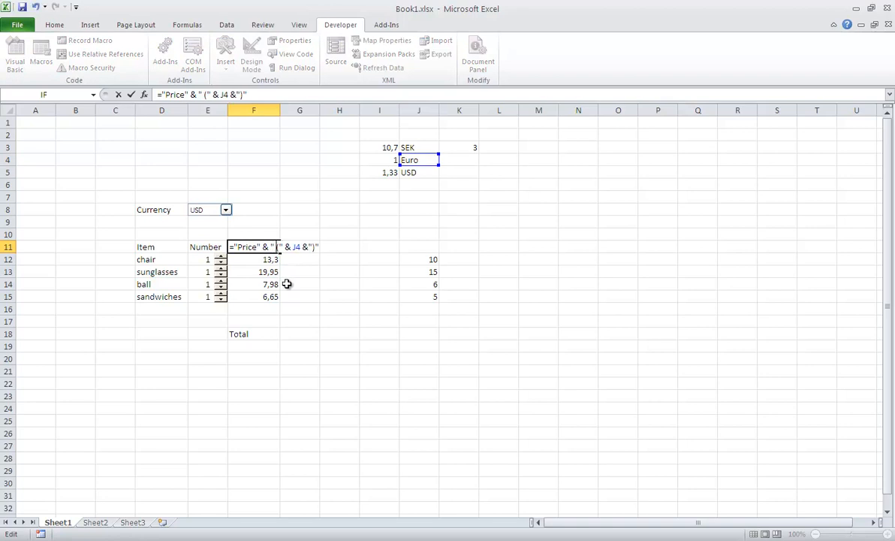
{"action": "key", "text": "Return"}
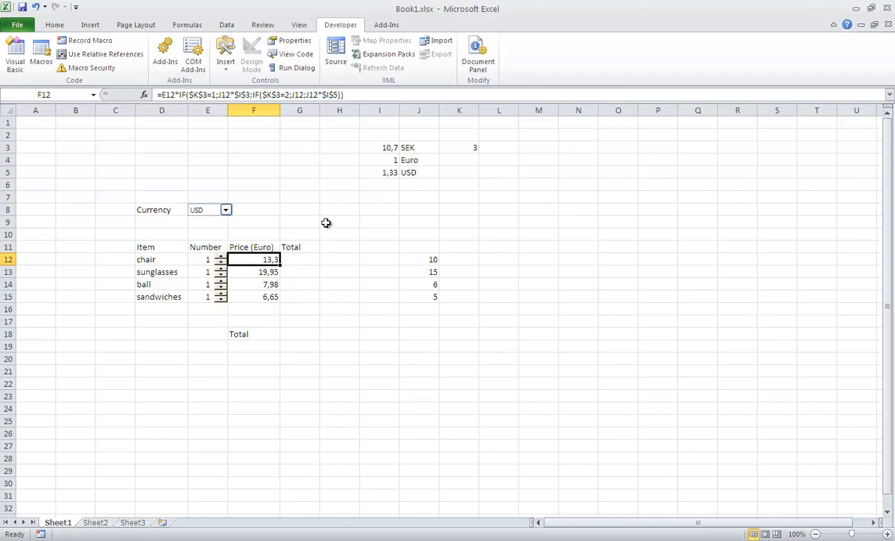
{"action": "double_click", "coordinate": [249, 247]}
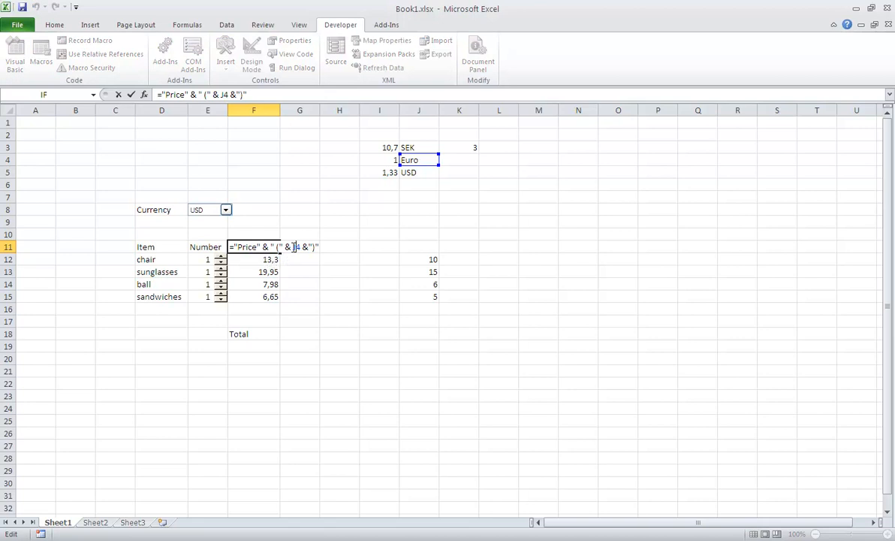
{"action": "key", "text": "BackSpace"}
{"action": "key", "text": "BackSpace"}
{"action": "type", "text": "if"}
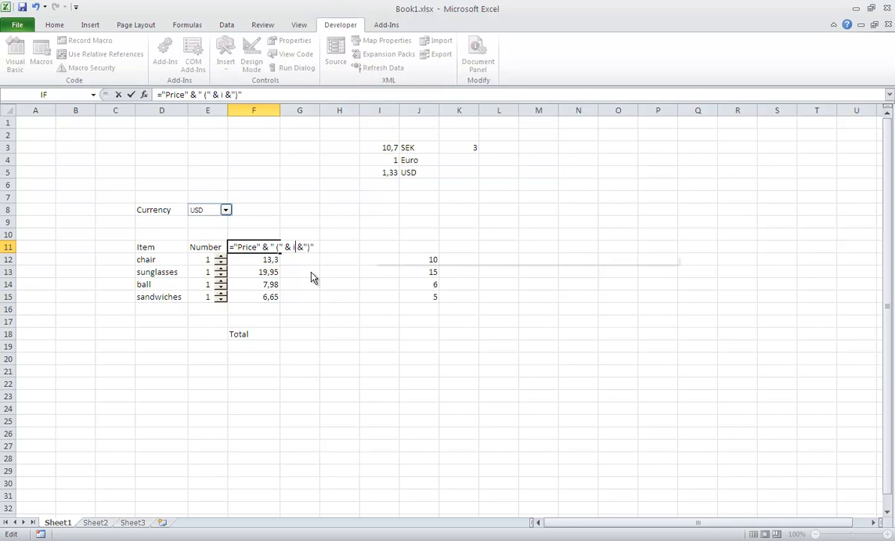
{"action": "type", "text": "("}
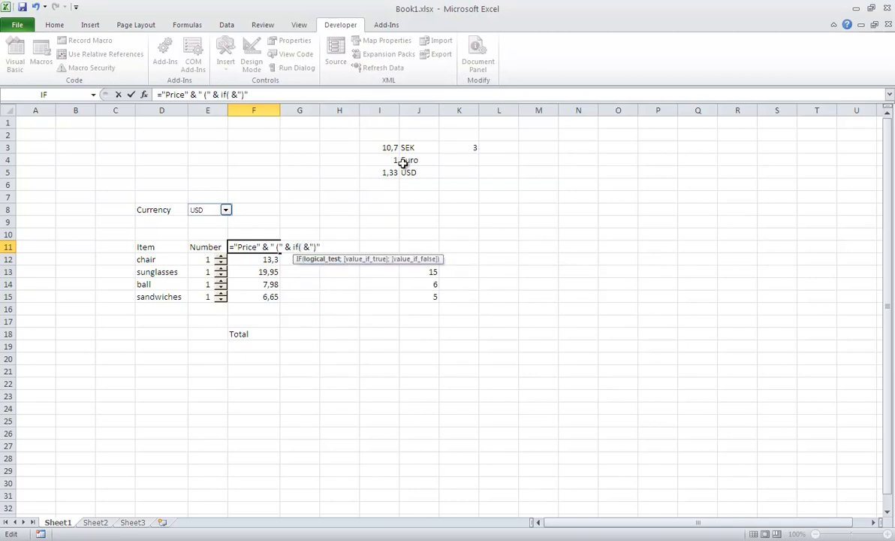
{"action": "left_click", "coordinate": [469, 147]}
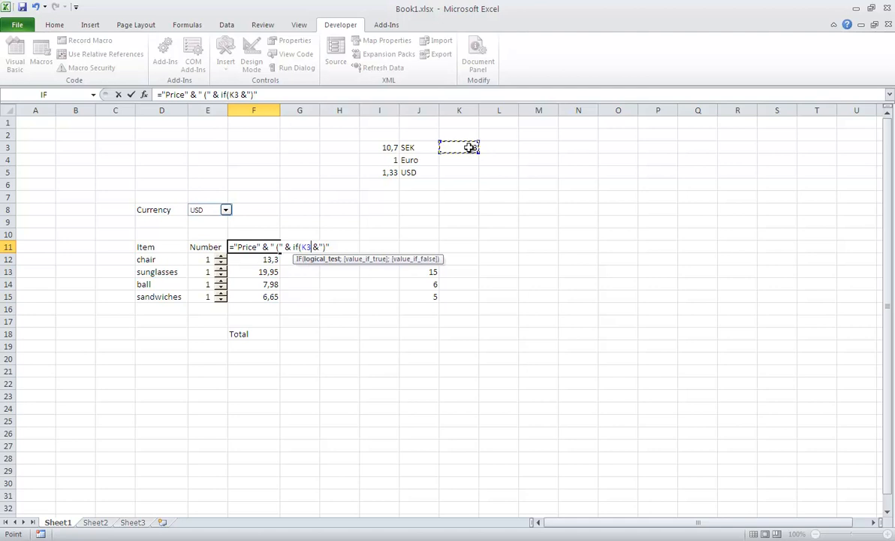
{"action": "type", "text": "=1;"}
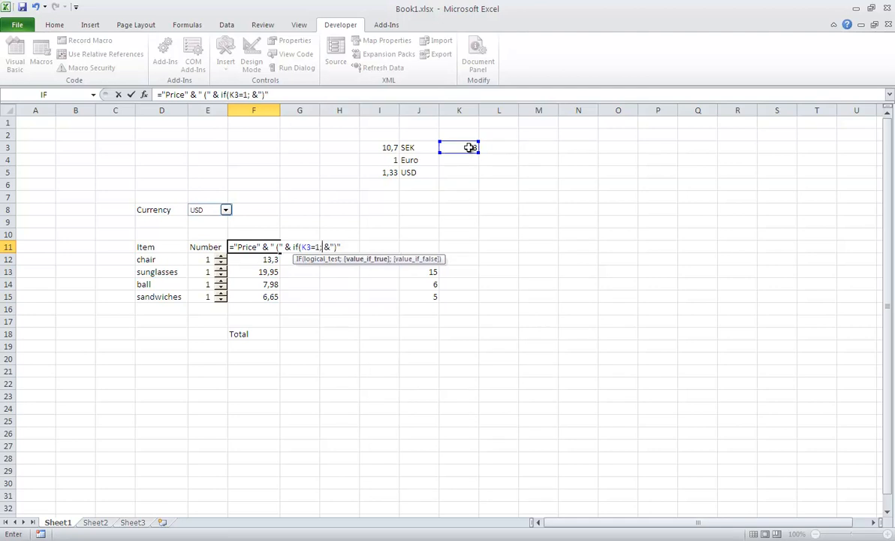
{"action": "left_click", "coordinate": [423, 147]}
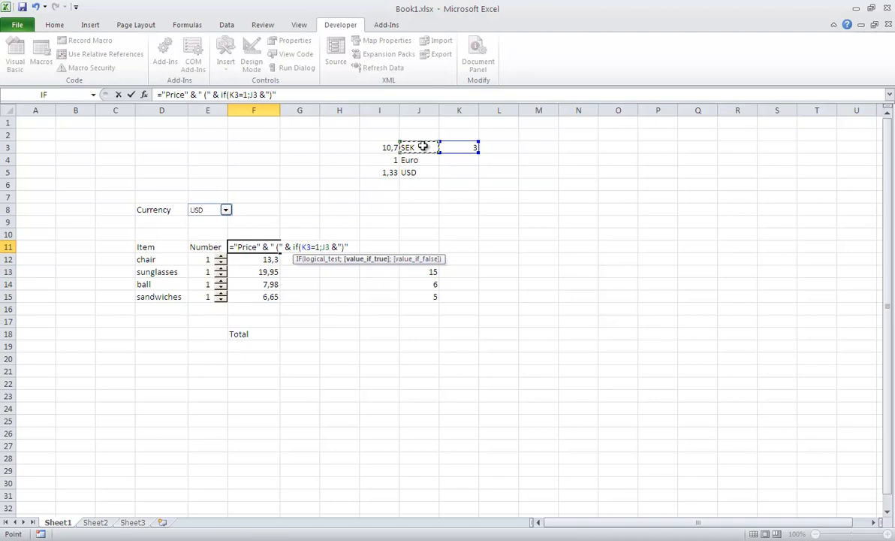
{"action": "type", "text": ";"}
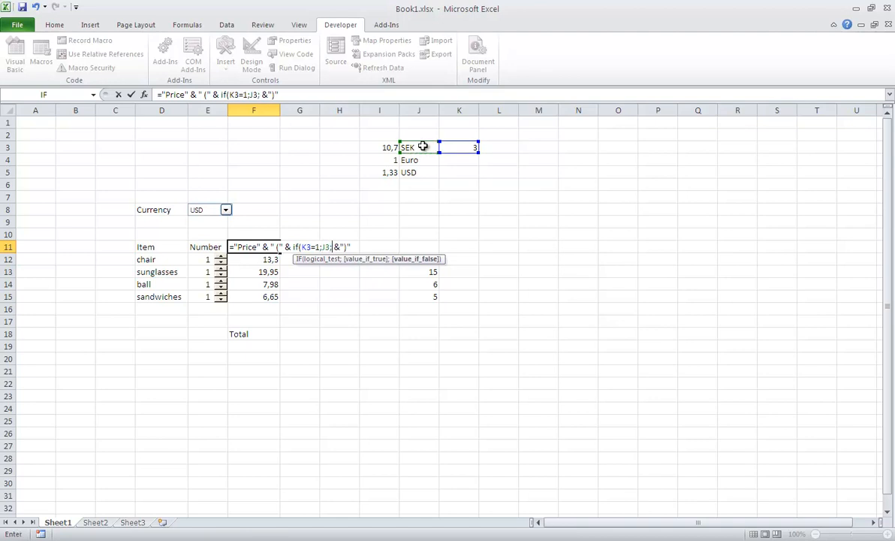
Step: Complete the F11 header formula with the nested condition if(K3=2;J4;J5)) before the closing parenthesis text and commit it
{"action": "type", "text": "if("}
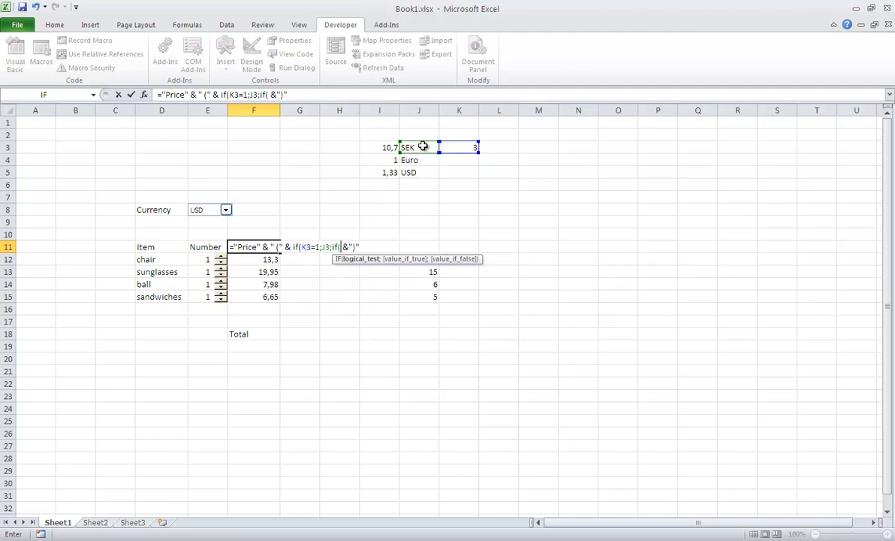
{"action": "left_click", "coordinate": [461, 147]}
{"action": "type", "text": "=2"}
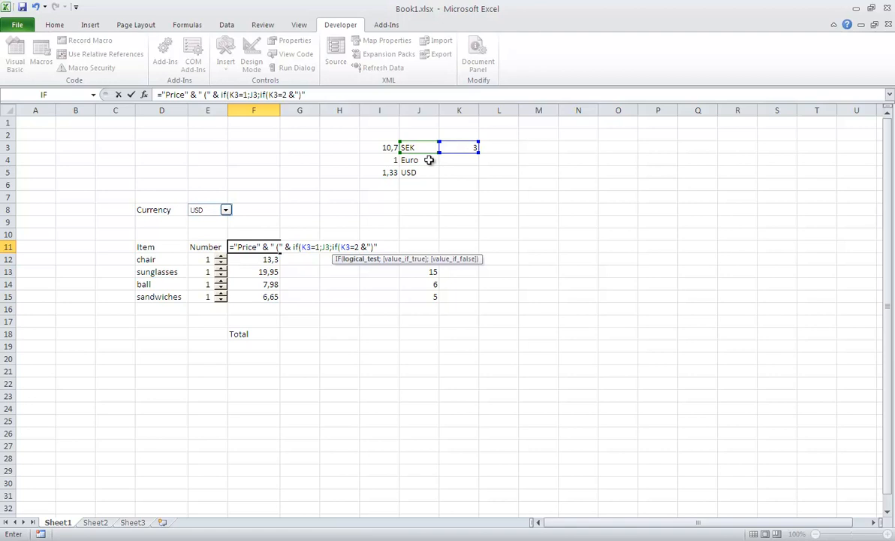
{"action": "type", "text": ";"}
{"action": "left_click", "coordinate": [429, 160]}
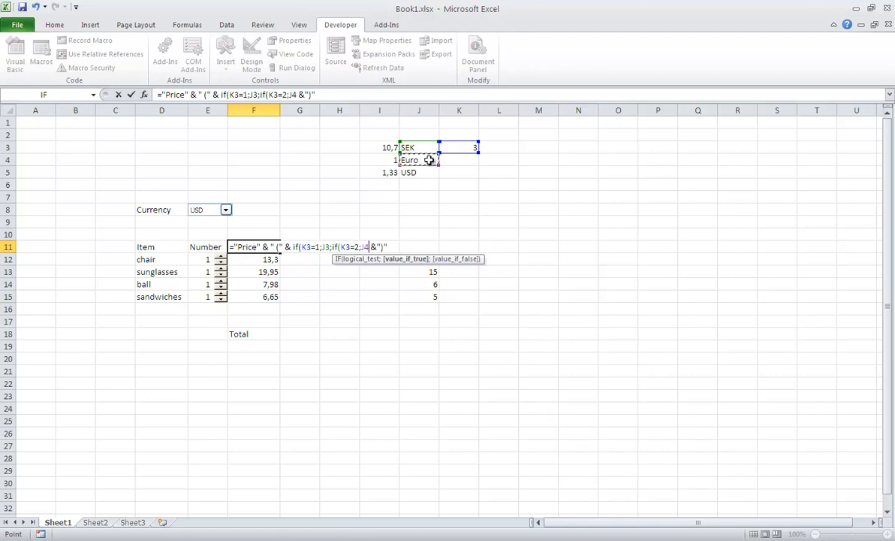
{"action": "type", "text": ";"}
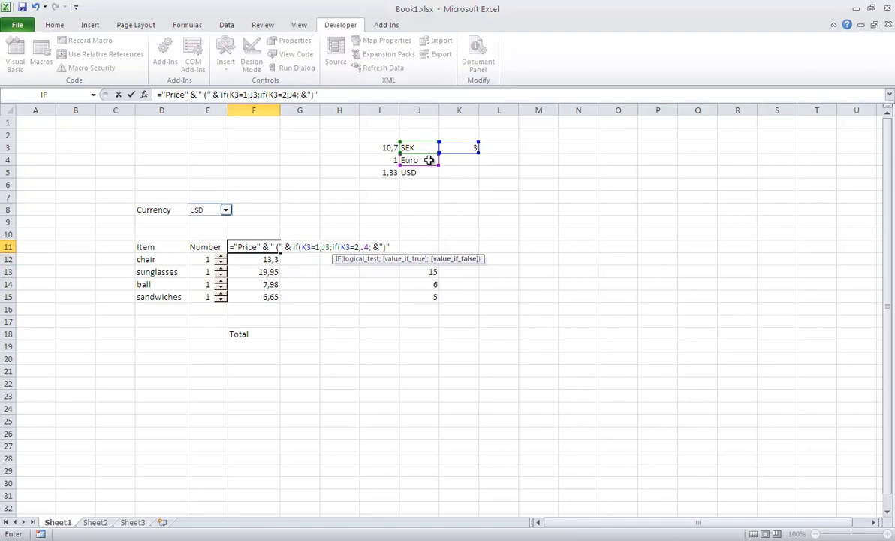
{"action": "left_click", "coordinate": [427, 172]}
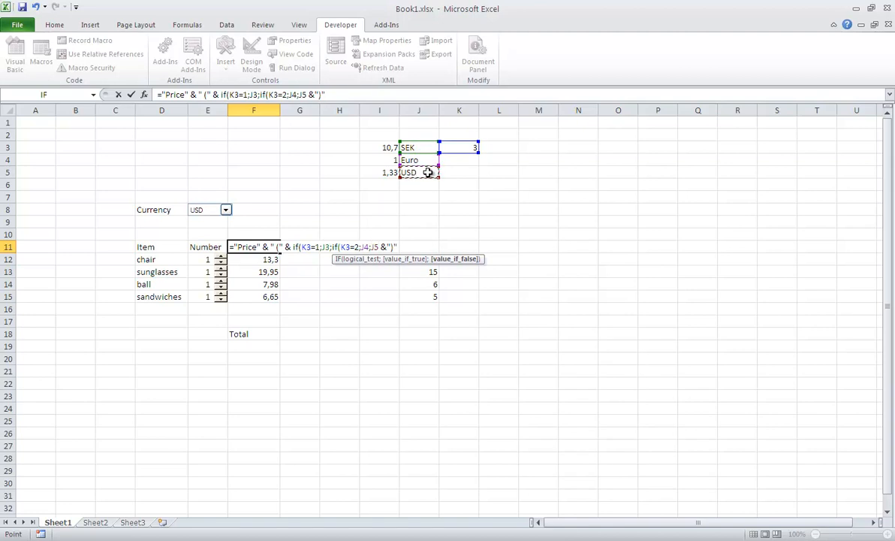
{"action": "type", "text": ")) &\")"}
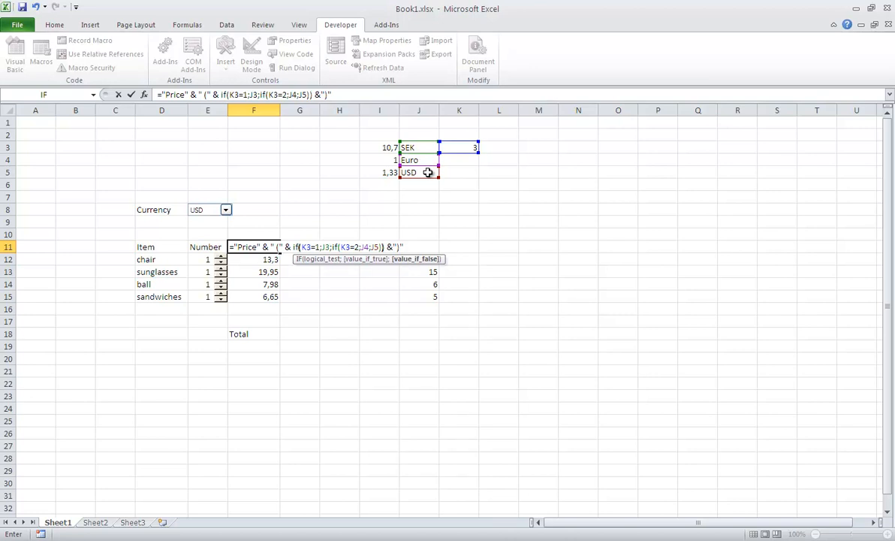
{"action": "key", "text": "Return"}
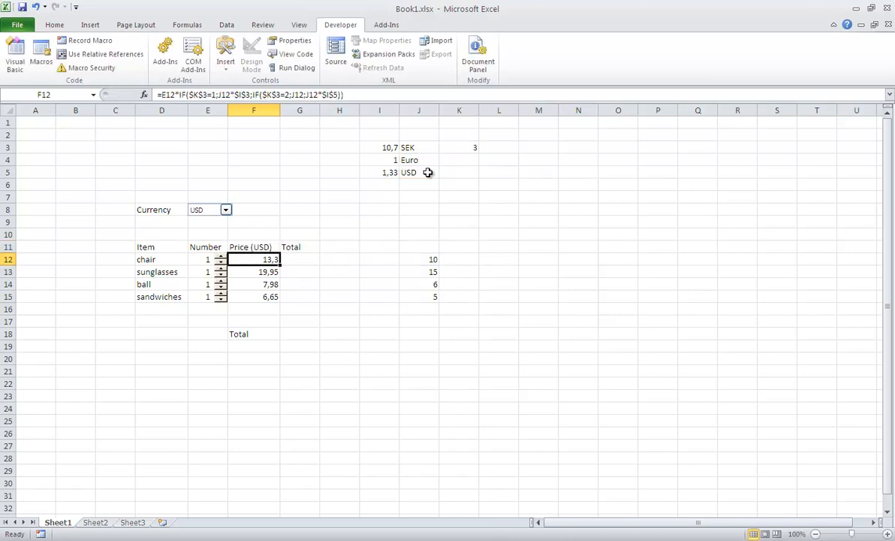
Step: Test the currency drop-down by choosing SEK and then Euro to check the item prices and the price header
{"action": "left_click", "coordinate": [359, 269]}
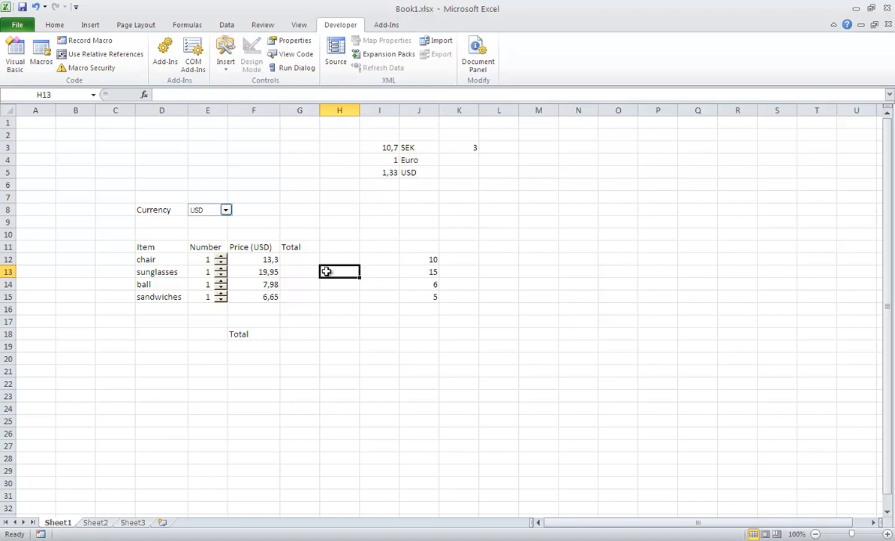
{"action": "left_click", "coordinate": [225, 211]}
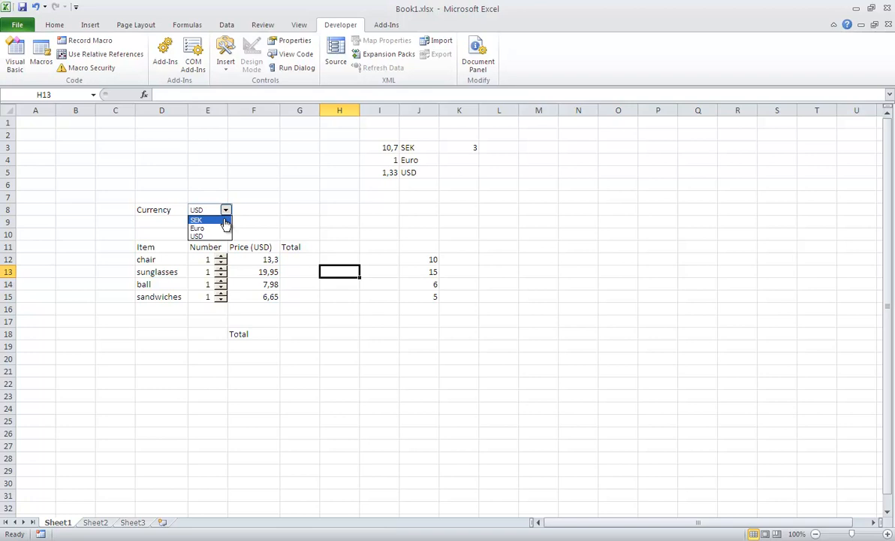
{"action": "left_click", "coordinate": [225, 220]}
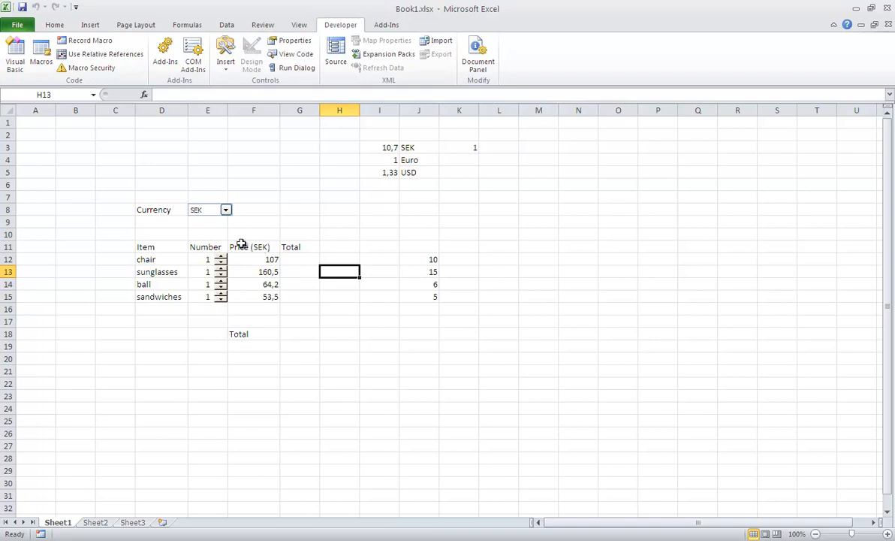
{"action": "left_click", "coordinate": [227, 212]}
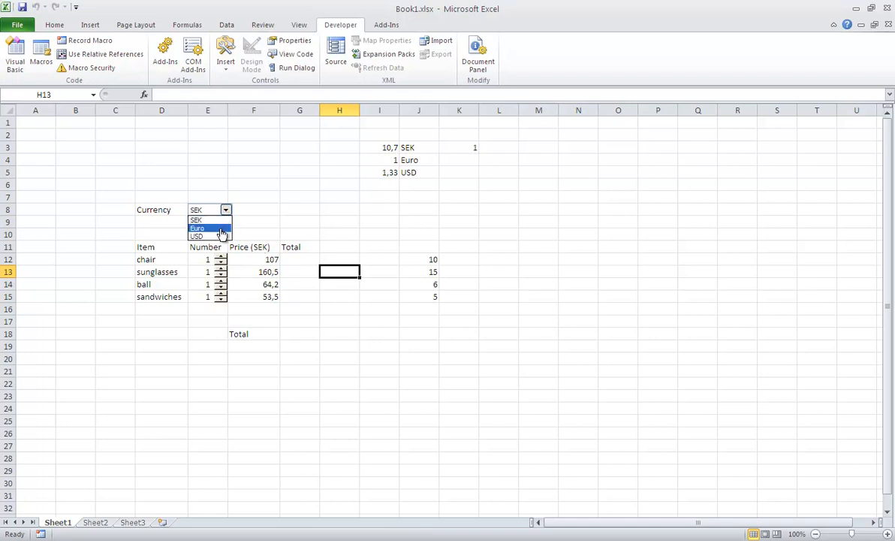
{"action": "left_click", "coordinate": [222, 228]}
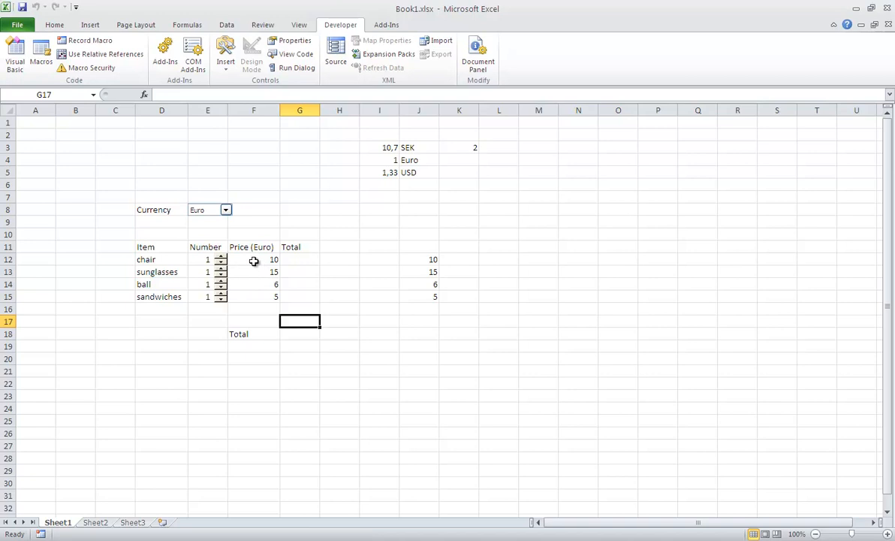
Step: Calculate the chair total in G12 with =E12*F12, reset the chair quantity to 1, and fill the formula down to G15
{"action": "left_click", "coordinate": [293, 258]}
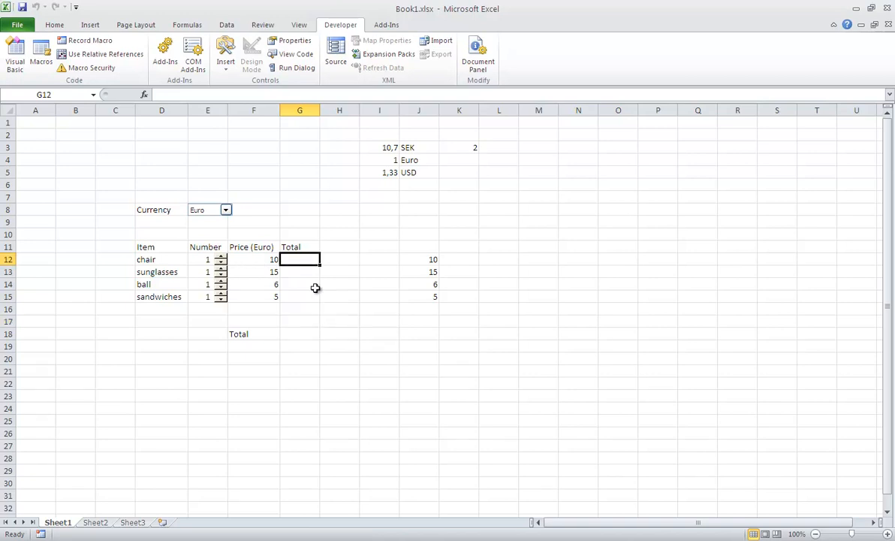
{"action": "type", "text": "="}
{"action": "left_click", "coordinate": [203, 259]}
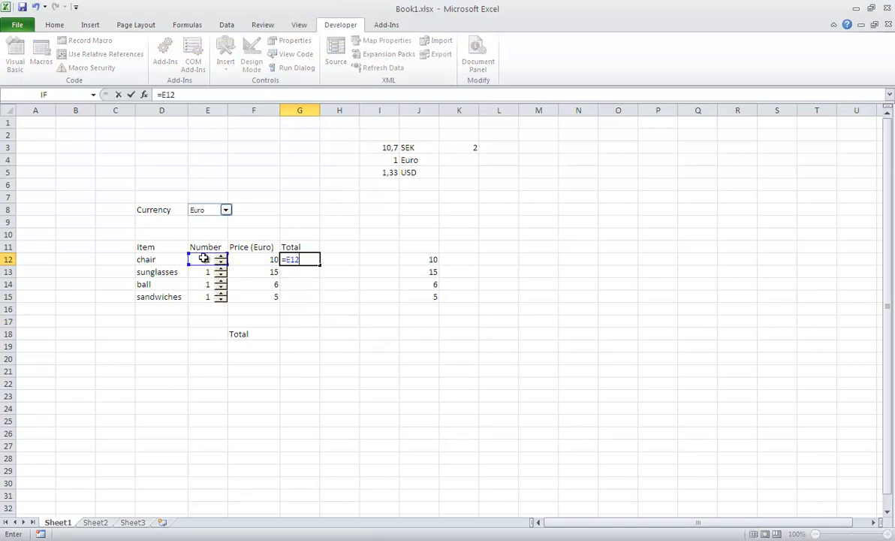
{"action": "type", "text": "*"}
{"action": "left_click", "coordinate": [254, 260]}
{"action": "key", "text": "Return"}
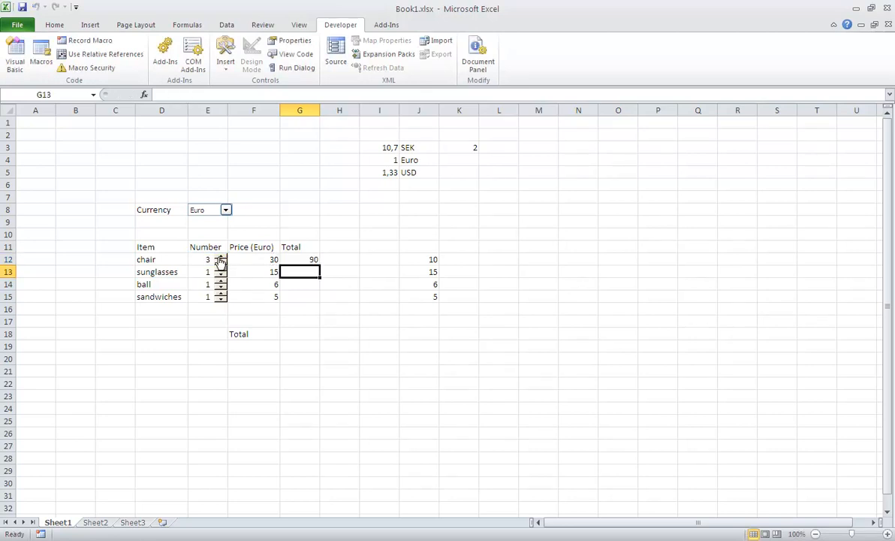
{"action": "left_click", "coordinate": [221, 263]}
{"action": "left_click", "coordinate": [313, 259]}
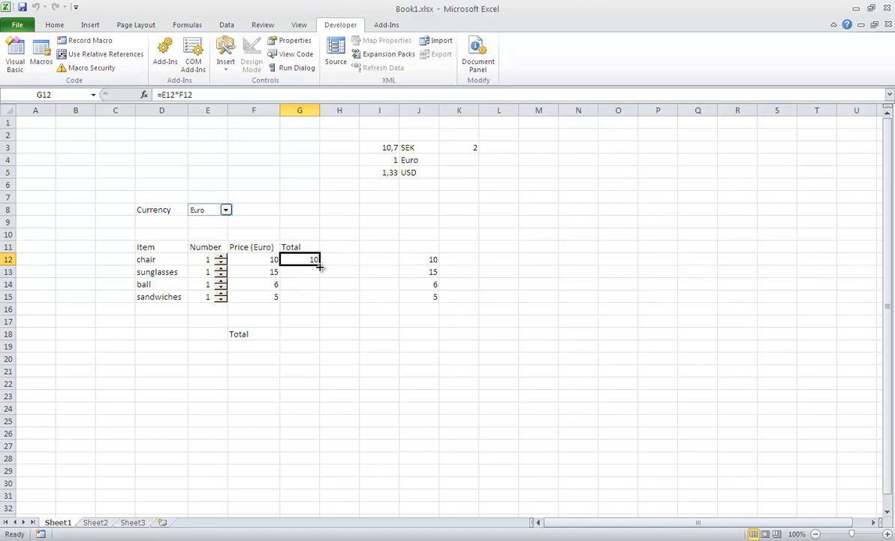
{"action": "double_click", "coordinate": [320, 264]}
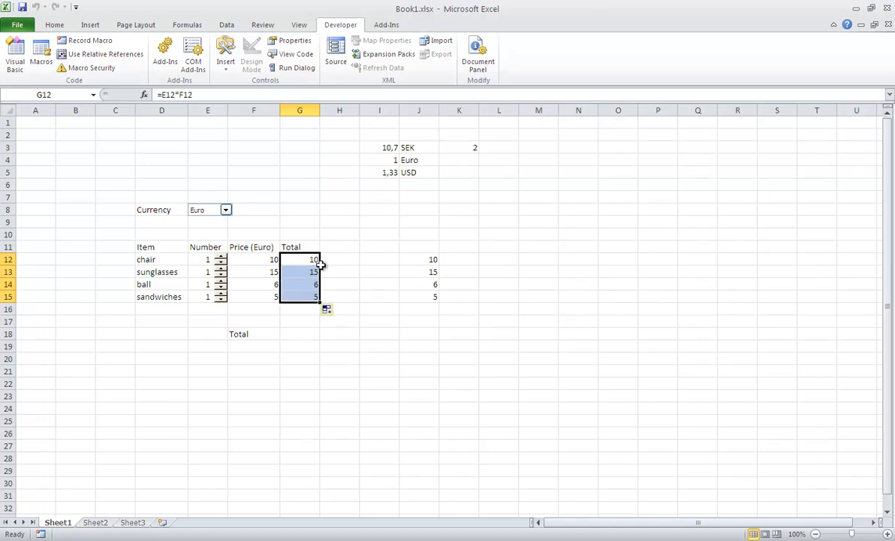
Step: Raise the sunglasses, ball and sandwiches quantities to 3 with their spin buttons
{"action": "left_click", "coordinate": [348, 296]}
{"action": "left_click", "coordinate": [221, 275]}
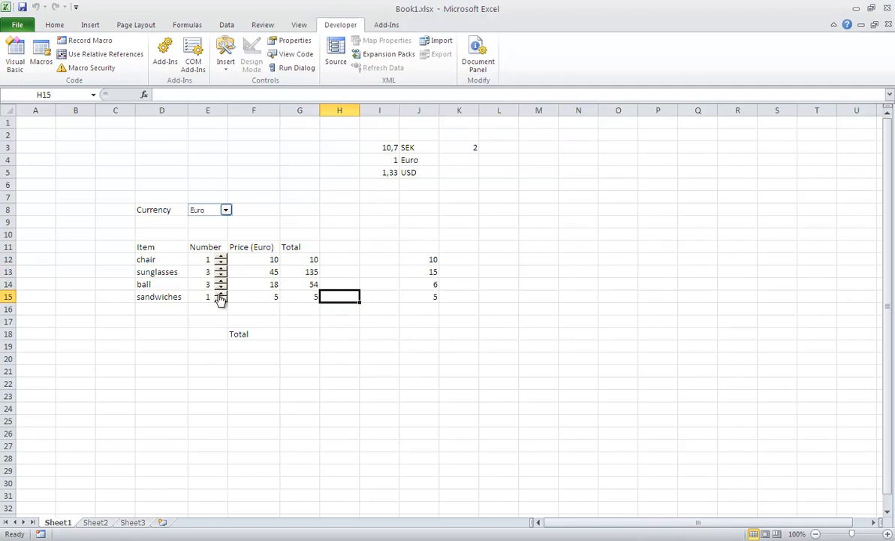
Step: Enter the grand total formula =sum(G12:G15) in G18
{"action": "left_click", "coordinate": [310, 336]}
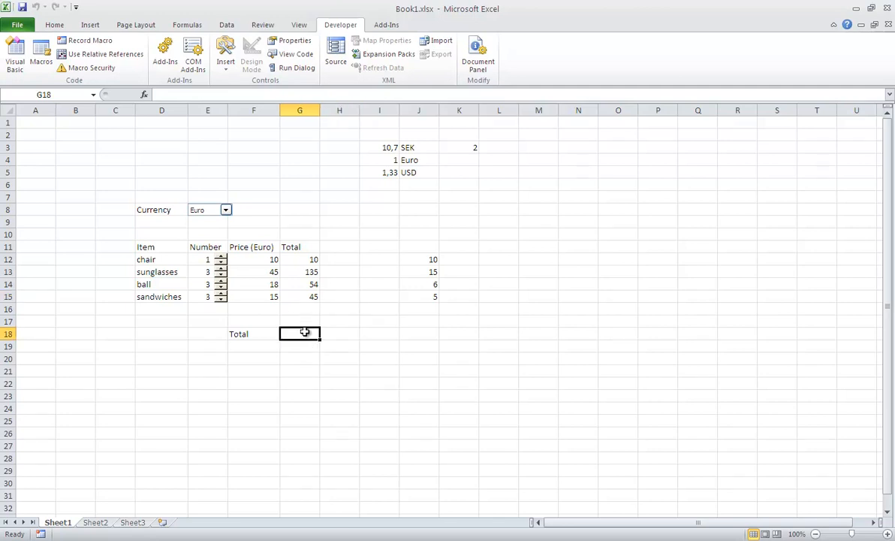
{"action": "type", "text": "="}
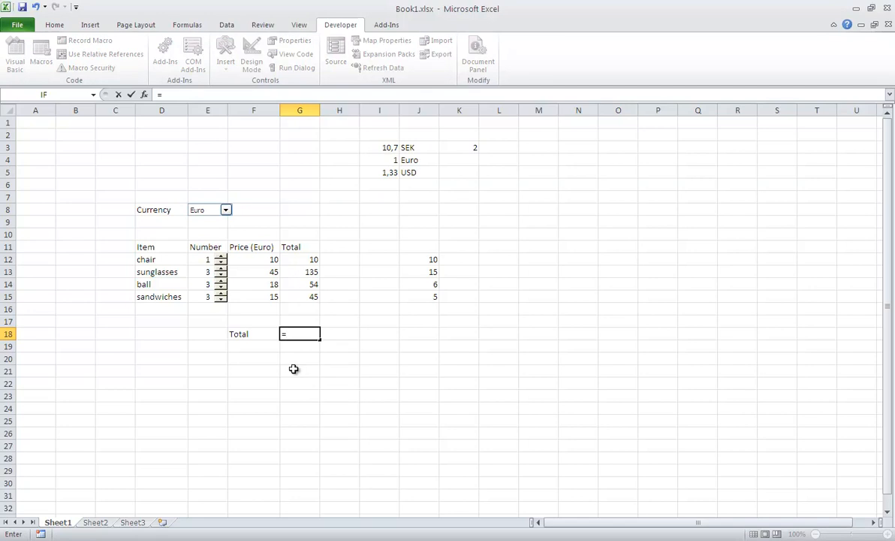
{"action": "type", "text": "sum("}
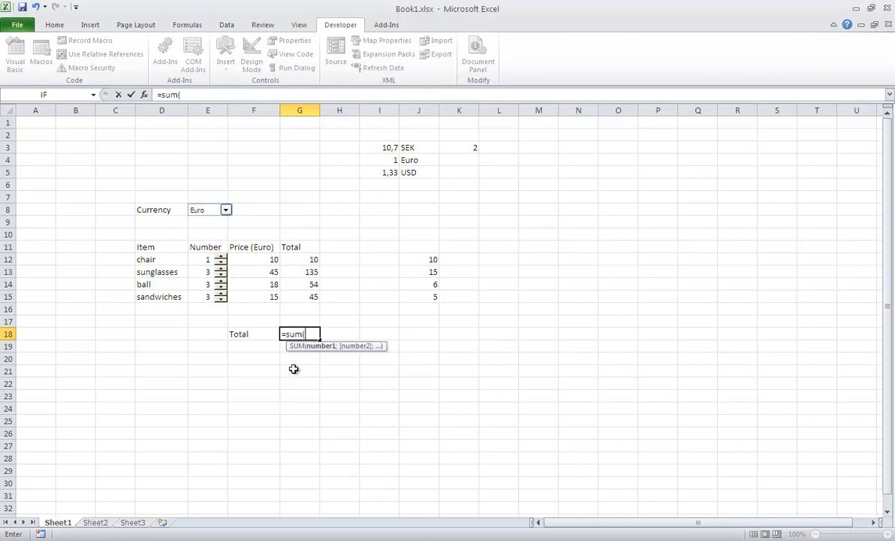
{"action": "left_click_drag", "start_coordinate": [306, 255], "coordinate": [306, 295]}
{"action": "type", "text": ")"}
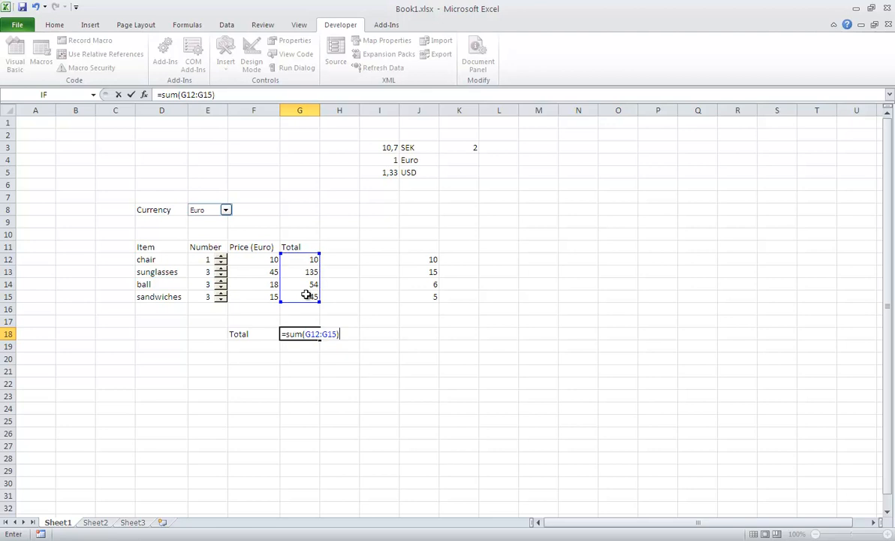
{"action": "key", "text": "Return"}
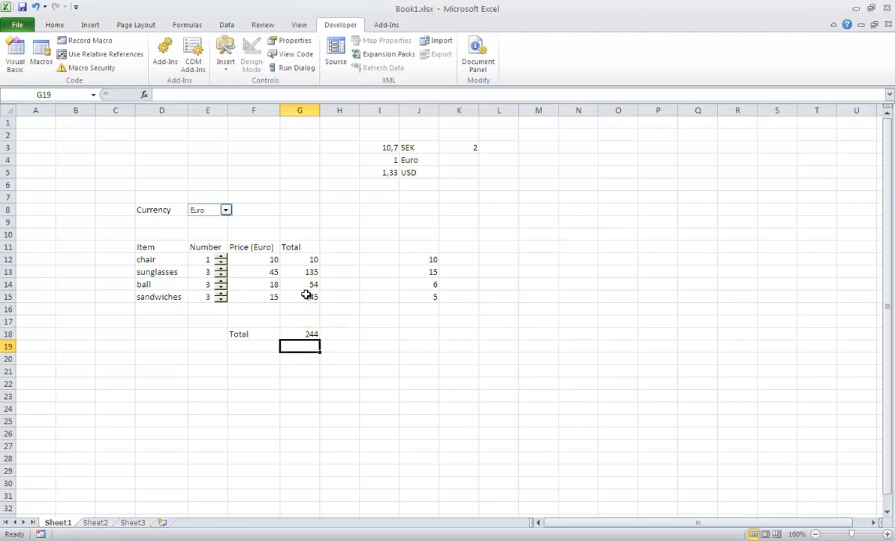
Step: Clear G18 and recreate the grand total with AutoSum, restricting its range to G12:G15
{"action": "left_click", "coordinate": [308, 334]}
{"action": "key", "text": "Delete"}
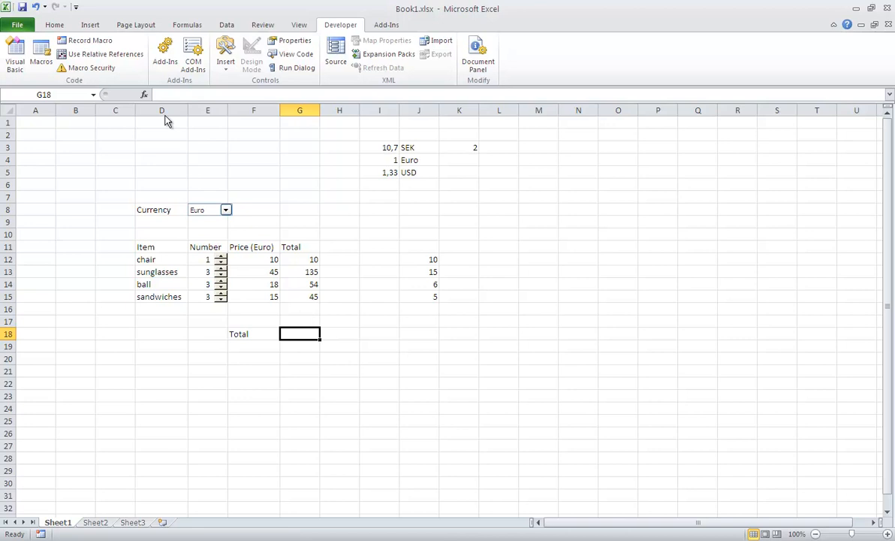
{"action": "left_click", "coordinate": [54, 26]}
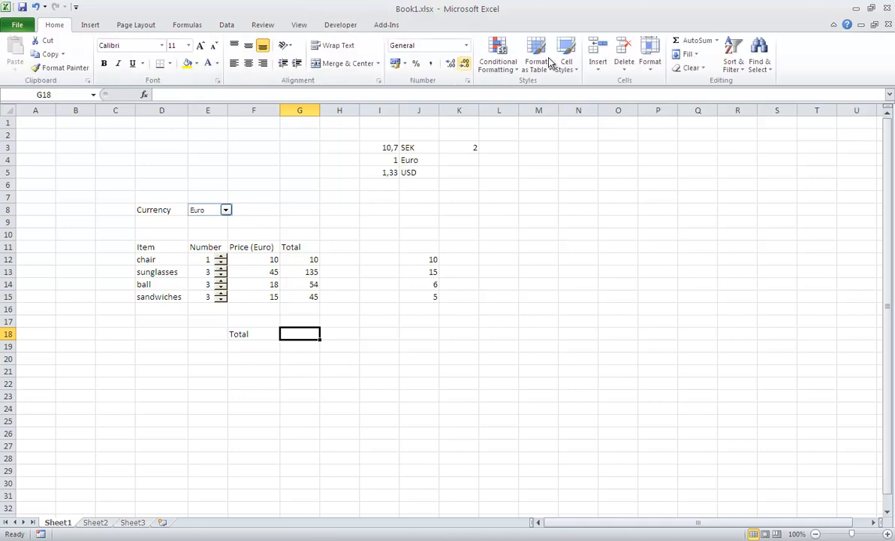
{"action": "left_click", "coordinate": [686, 43]}
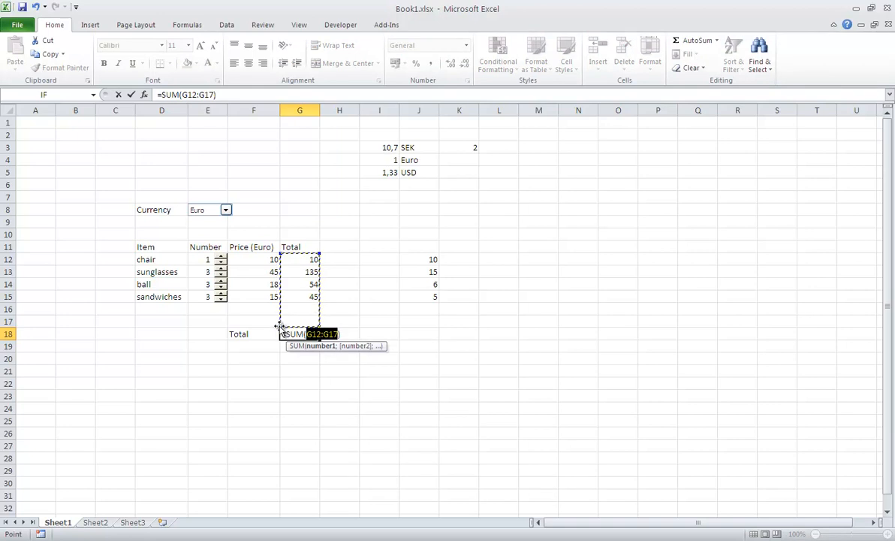
{"action": "left_click_drag", "start_coordinate": [294, 260], "coordinate": [299, 296]}
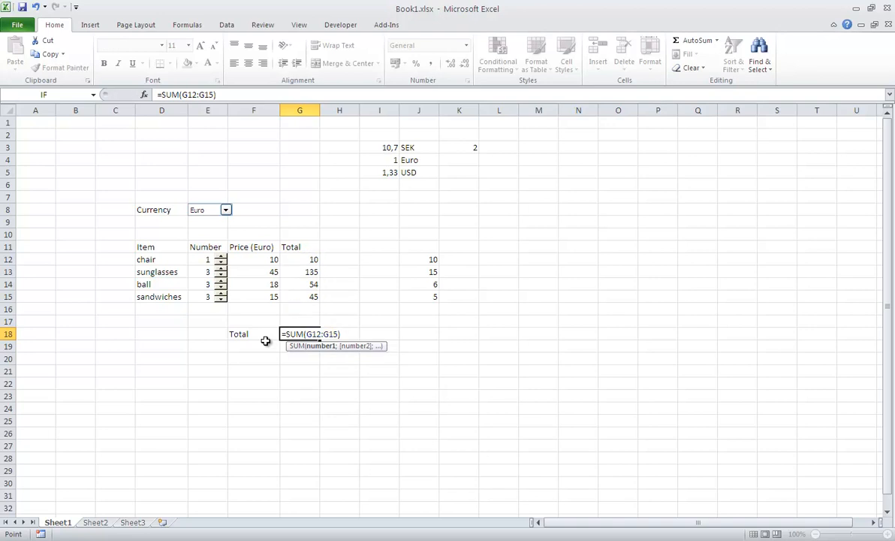
{"action": "key", "text": "Return"}
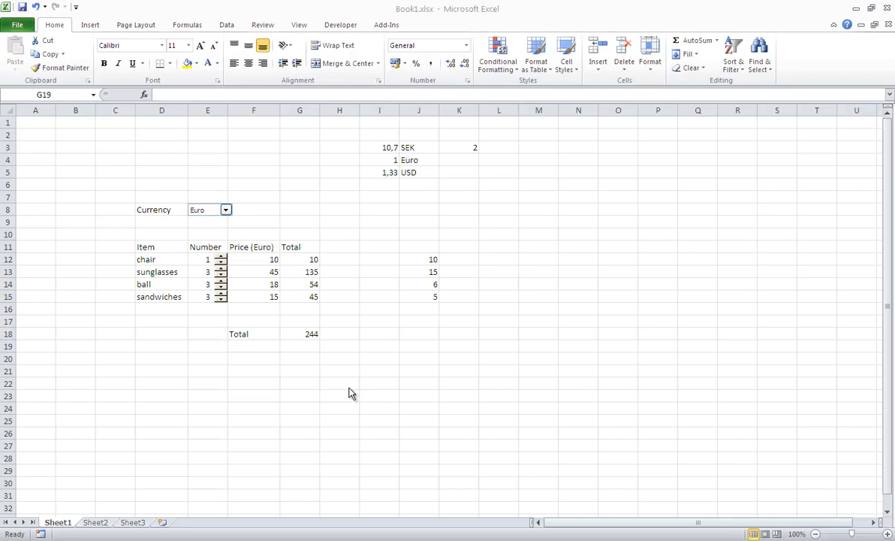
Step: Switch the order form's currency to SEK and then to USD to check the converted totals
{"action": "left_click", "coordinate": [226, 212]}
{"action": "left_click", "coordinate": [222, 219]}
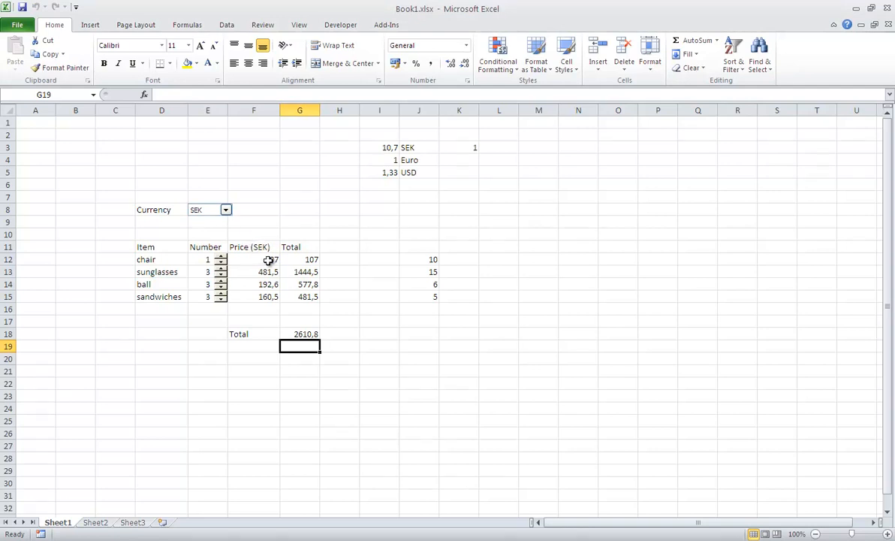
{"action": "left_click", "coordinate": [226, 211]}
{"action": "left_click", "coordinate": [212, 235]}
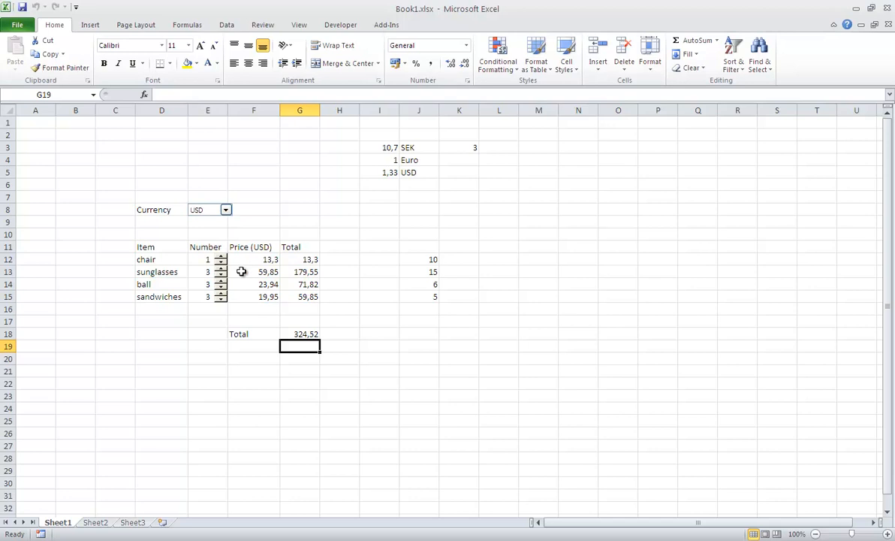
Step: Increase the chair quantity to 4 and the sunglasses quantity to 5 with their spin buttons
{"action": "left_click", "coordinate": [221, 257]}
{"action": "left_click", "coordinate": [221, 257]}
{"action": "left_click", "coordinate": [221, 257]}
{"action": "left_click", "coordinate": [221, 269]}
{"action": "left_click", "coordinate": [221, 269]}
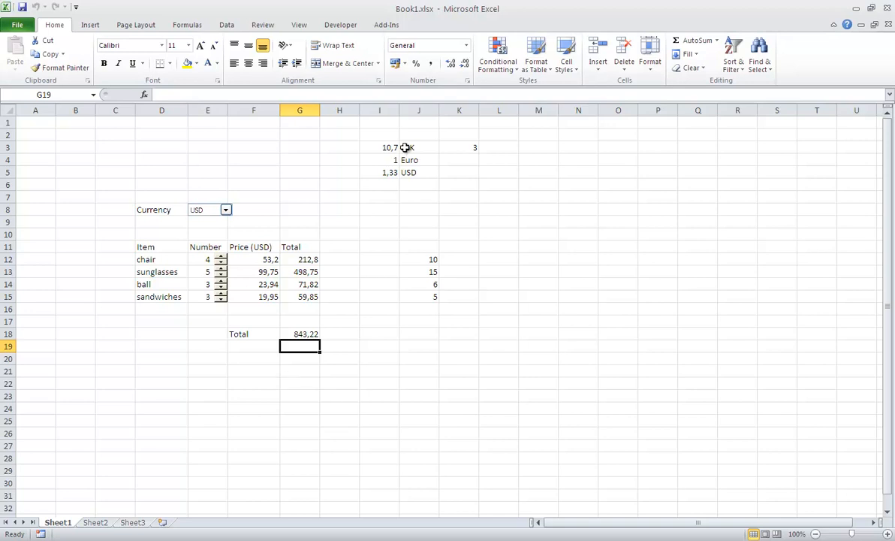
Step: Hide the helper values in I2:K17 by setting their font color to white
{"action": "left_click_drag", "start_coordinate": [385, 134], "coordinate": [467, 322]}
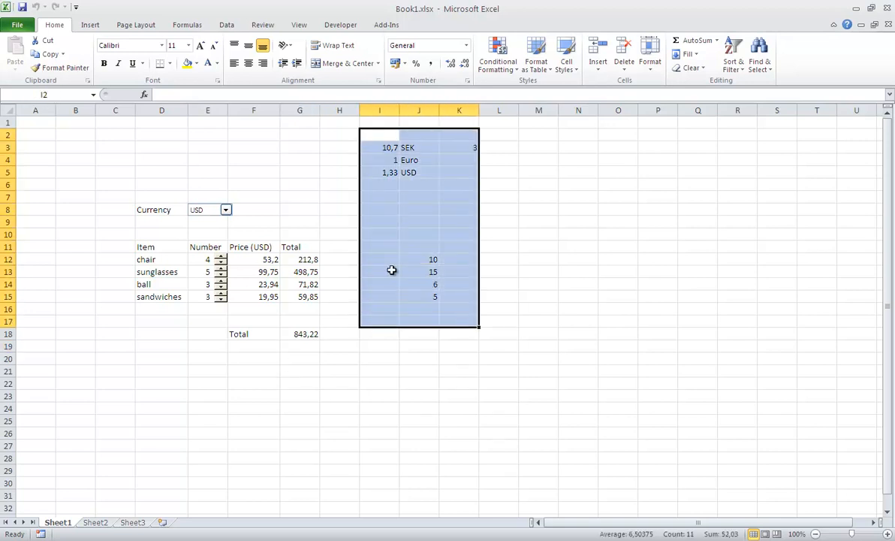
{"action": "left_click", "coordinate": [208, 64]}
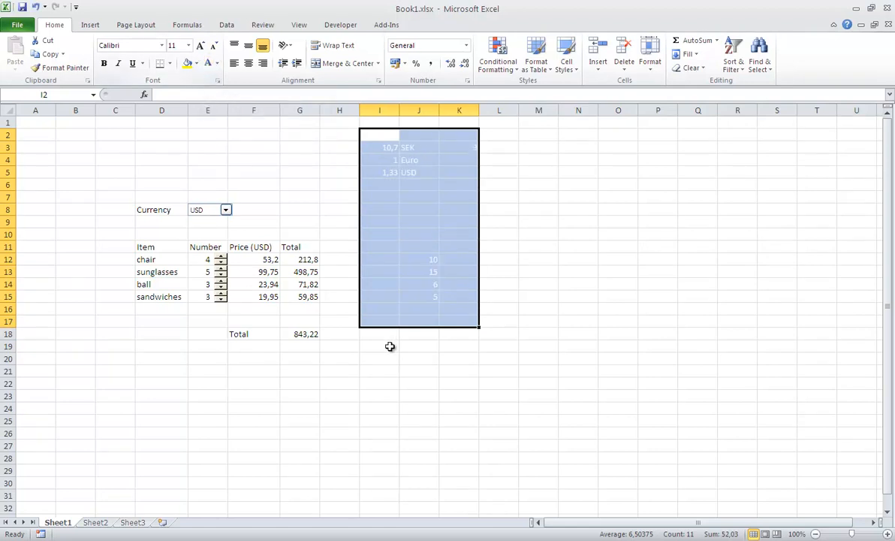
{"action": "left_click", "coordinate": [397, 381]}
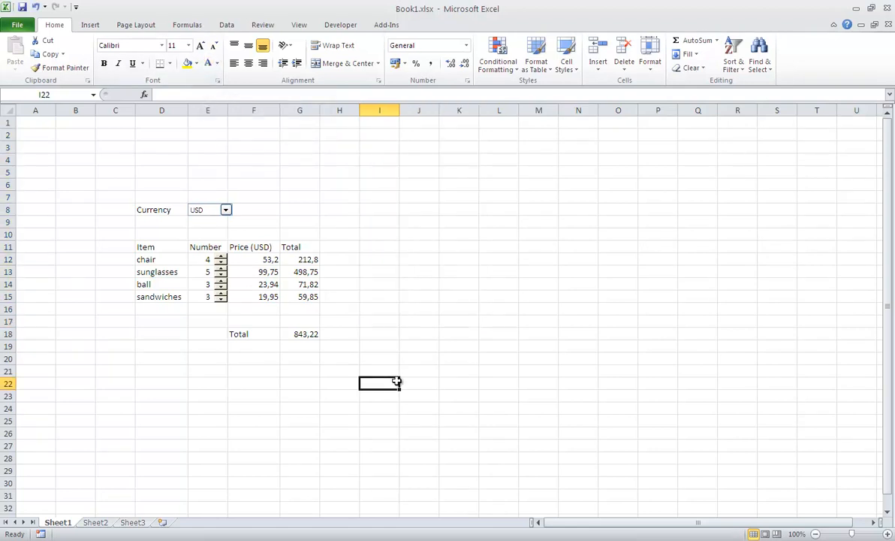
Step: Make the Currency label in D8 bold
{"action": "left_click", "coordinate": [176, 218]}
{"action": "left_click", "coordinate": [176, 211]}
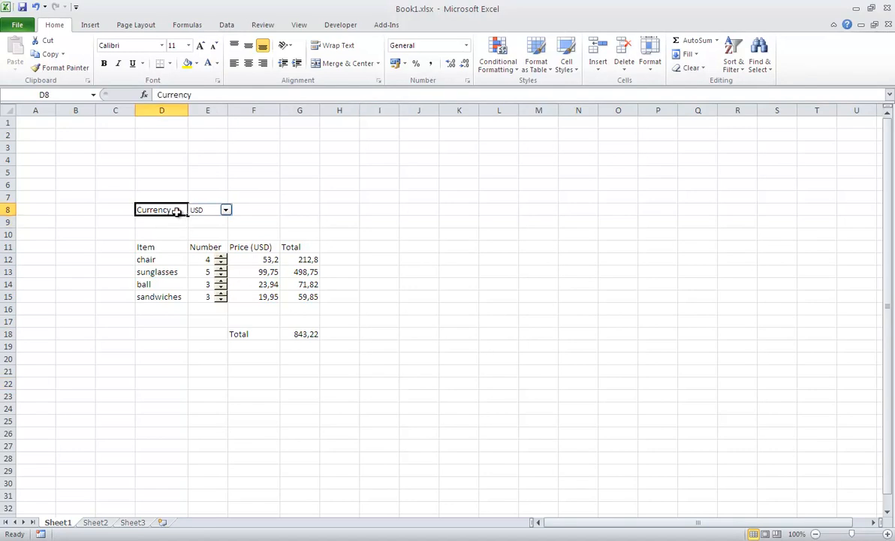
{"action": "left_click", "coordinate": [104, 65]}
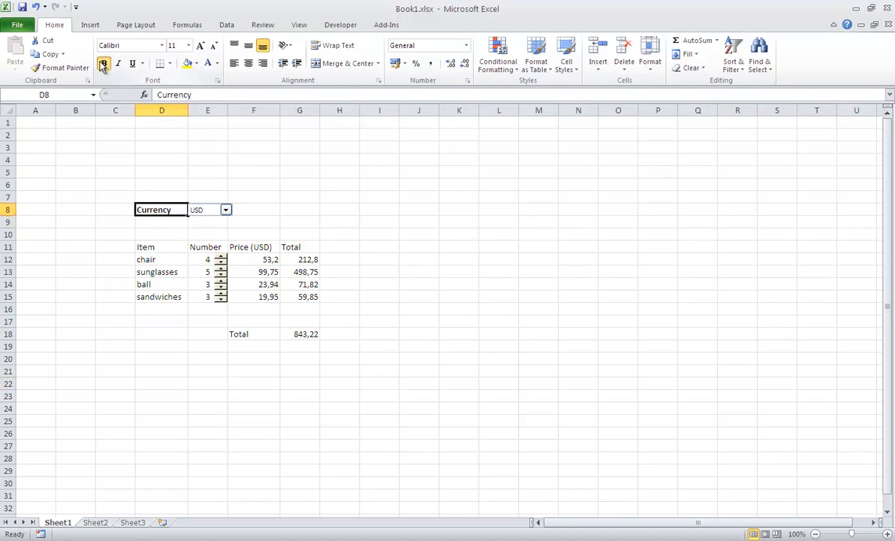
{"action": "left_click", "coordinate": [187, 325]}
Step: Center the table headers in D11:G11 and fill them with dark red
{"action": "left_click_drag", "start_coordinate": [162, 246], "coordinate": [293, 247]}
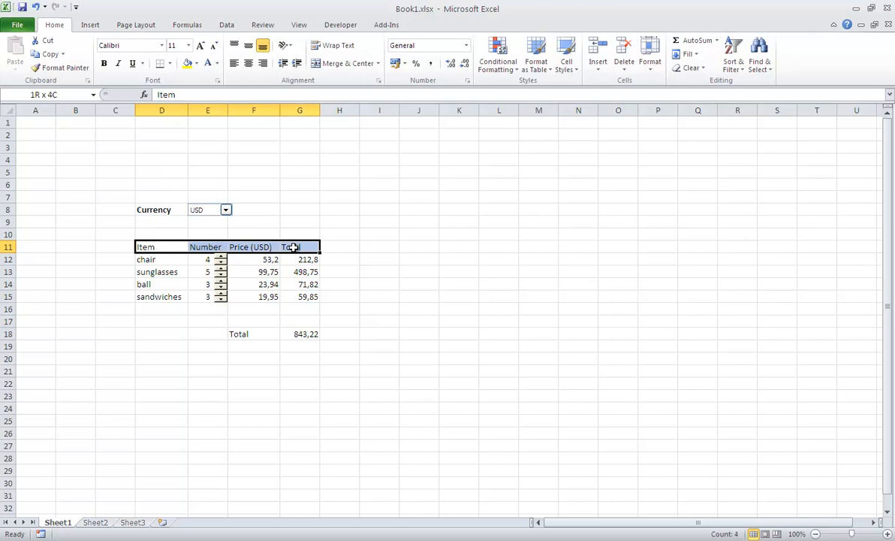
{"action": "left_click", "coordinate": [249, 64]}
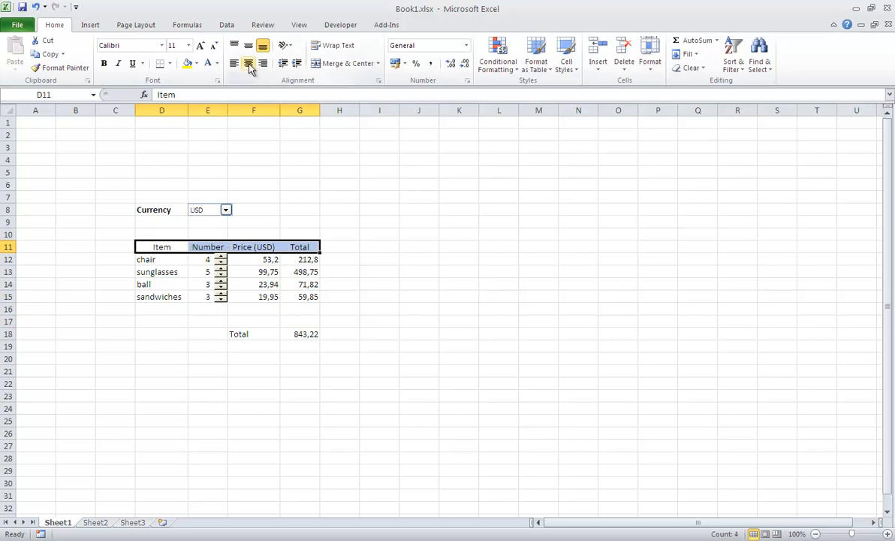
{"action": "left_click", "coordinate": [196, 64]}
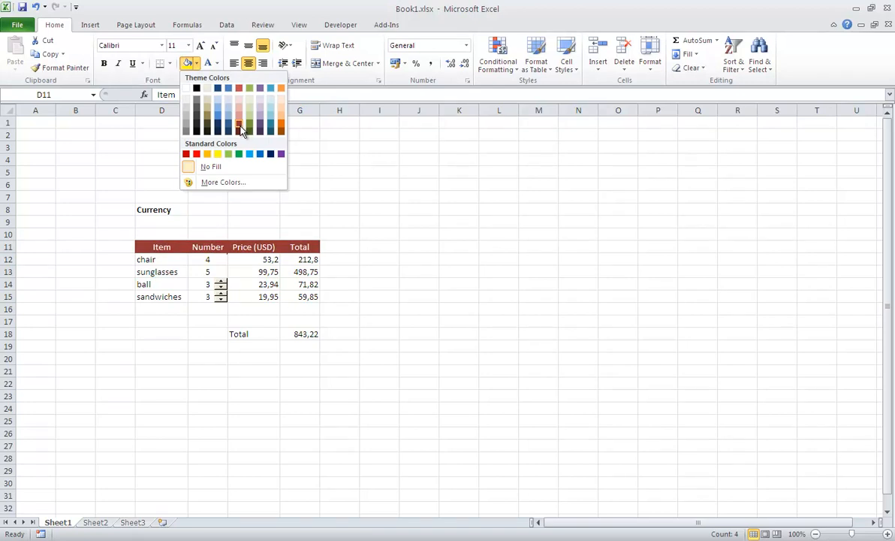
{"action": "left_click", "coordinate": [241, 129]}
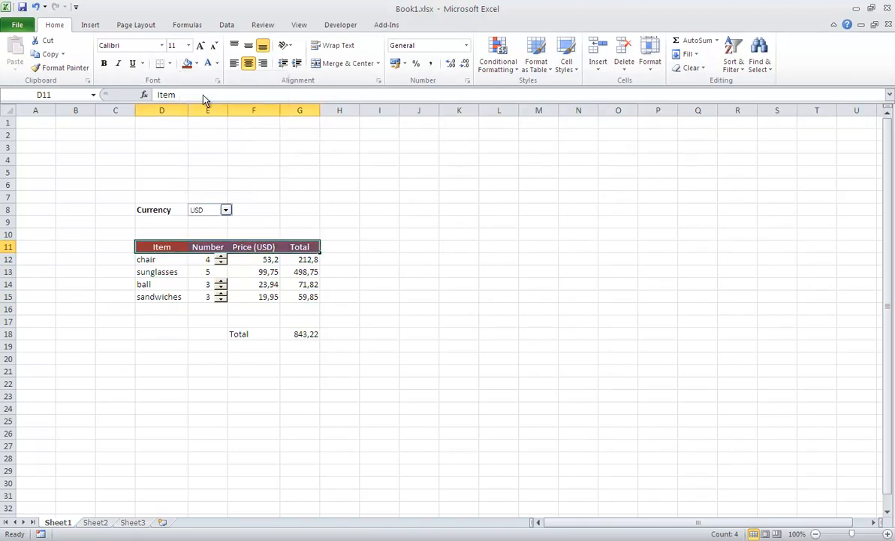
Step: Apply all borders to the header cells D11:G11
{"action": "left_click", "coordinate": [170, 63]}
{"action": "left_click", "coordinate": [191, 161]}
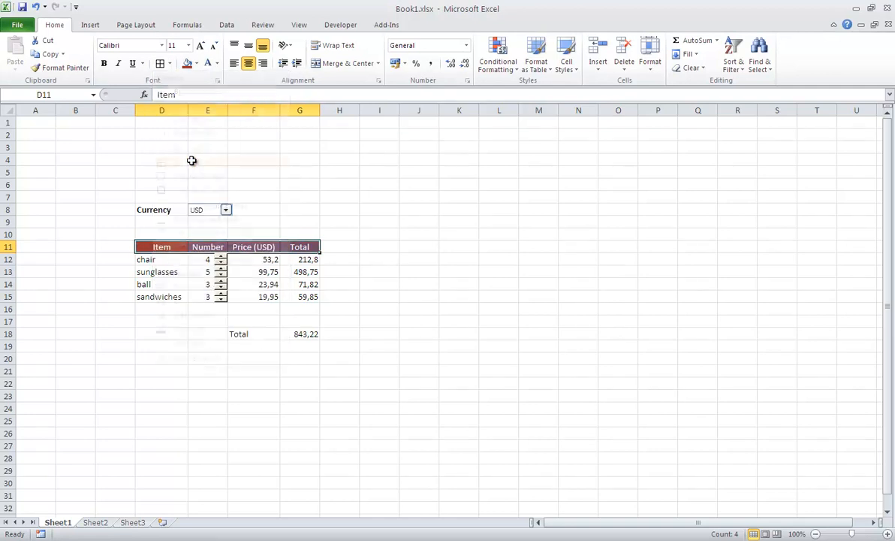
{"action": "left_click", "coordinate": [242, 369]}
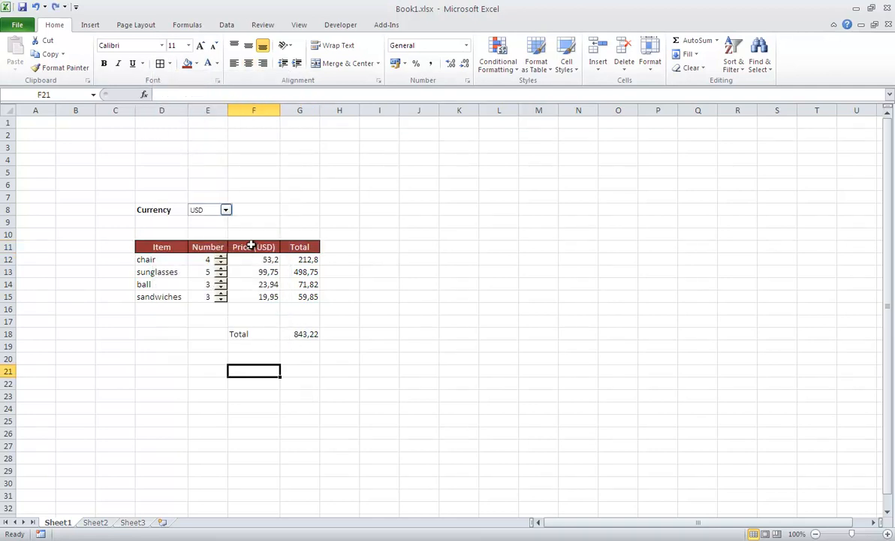
Step: Copy the Item header's formatting from D11 to the total amount in G18, and make the Total label in F18 bold
{"action": "left_click", "coordinate": [174, 248]}
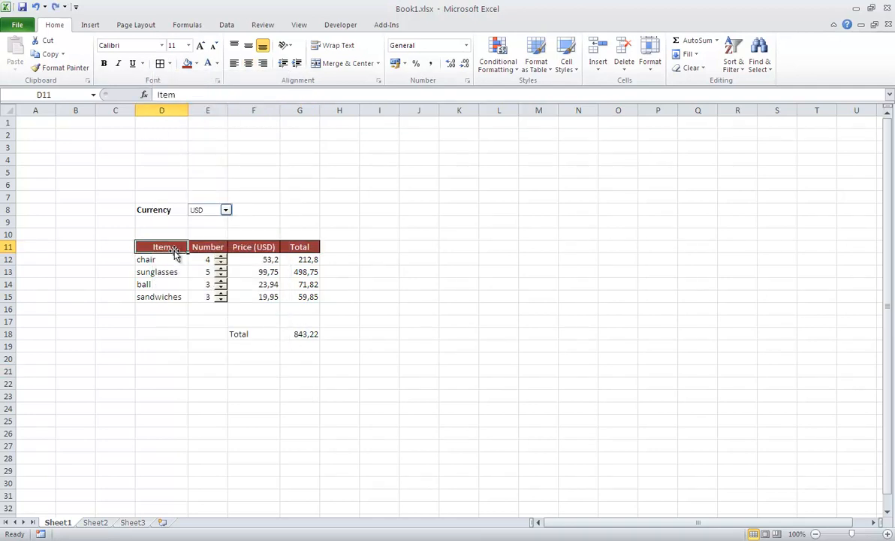
{"action": "left_click", "coordinate": [66, 67]}
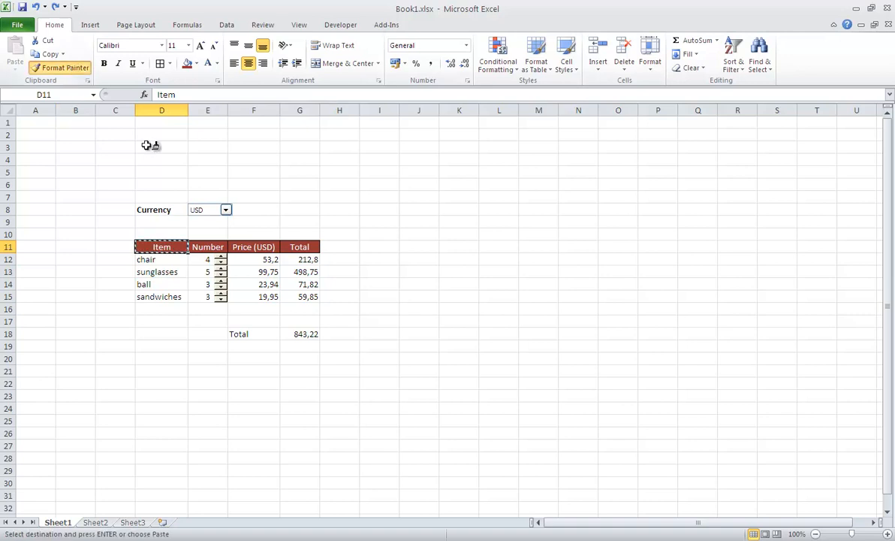
{"action": "left_click", "coordinate": [296, 333]}
{"action": "left_click", "coordinate": [297, 354]}
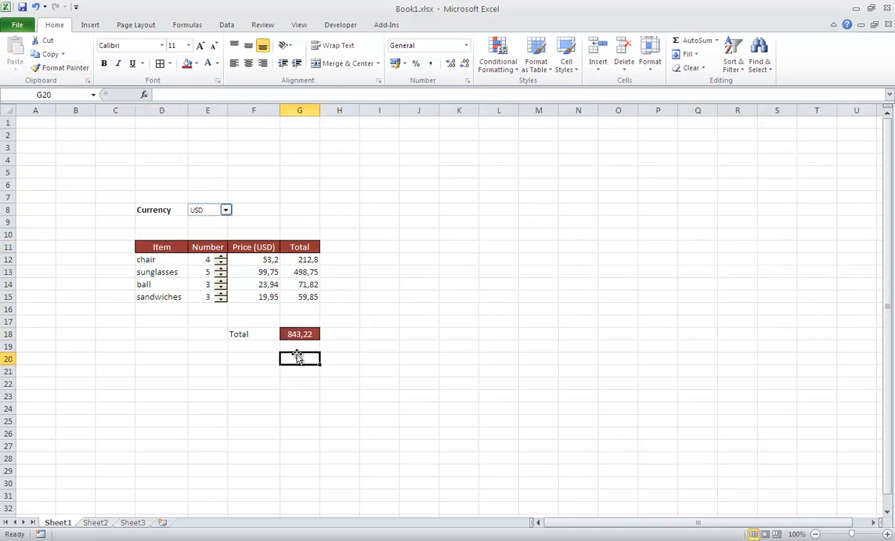
{"action": "left_click", "coordinate": [257, 335]}
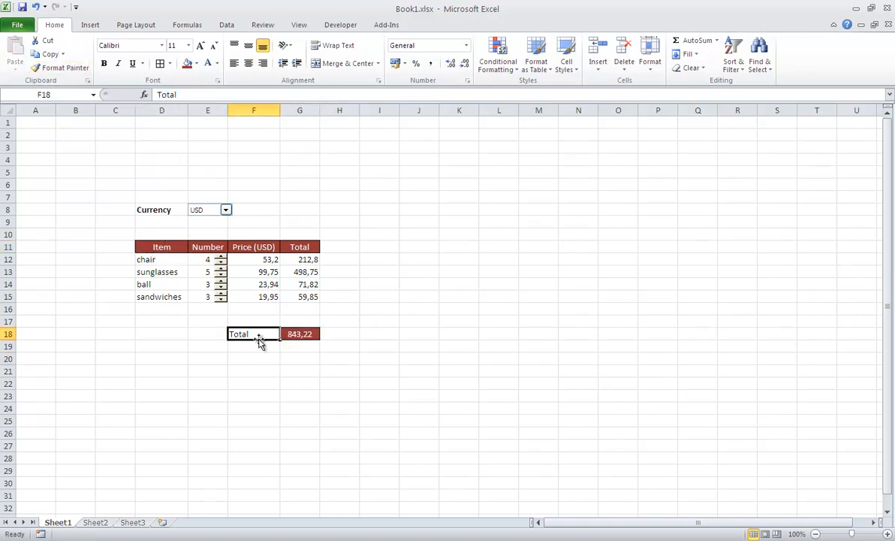
{"action": "left_click", "coordinate": [103, 63]}
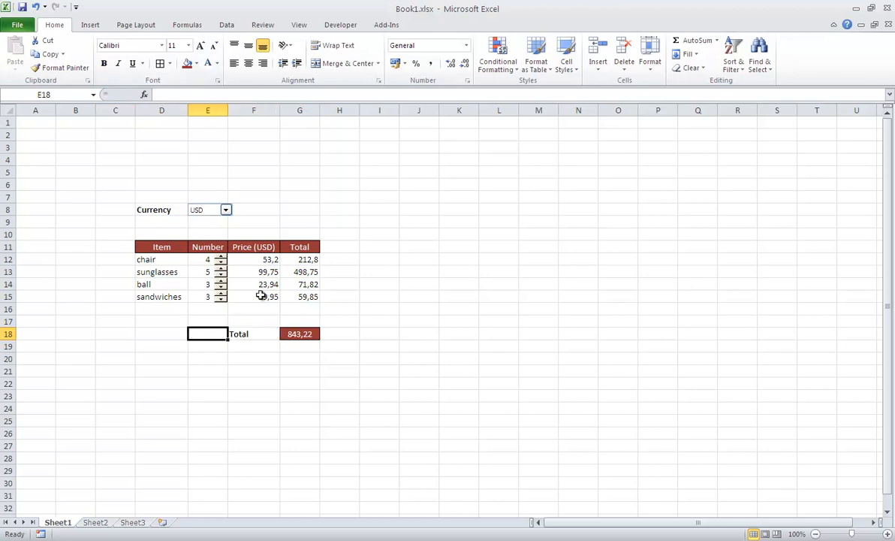
Step: Show the amounts in F12:G15 and G18 without decimals and center them
{"action": "left_click_drag", "start_coordinate": [256, 258], "coordinate": [296, 297]}
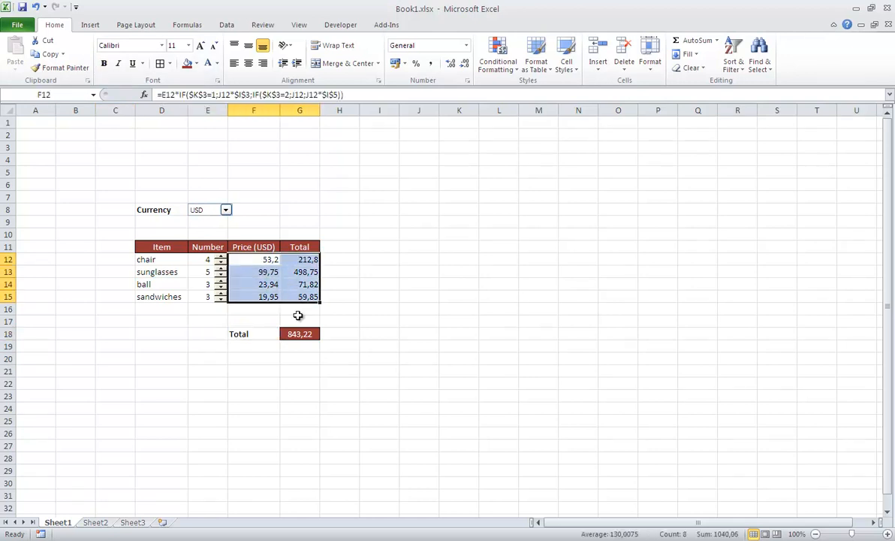
{"action": "left_click", "coordinate": [298, 335], "text": "ctrl"}
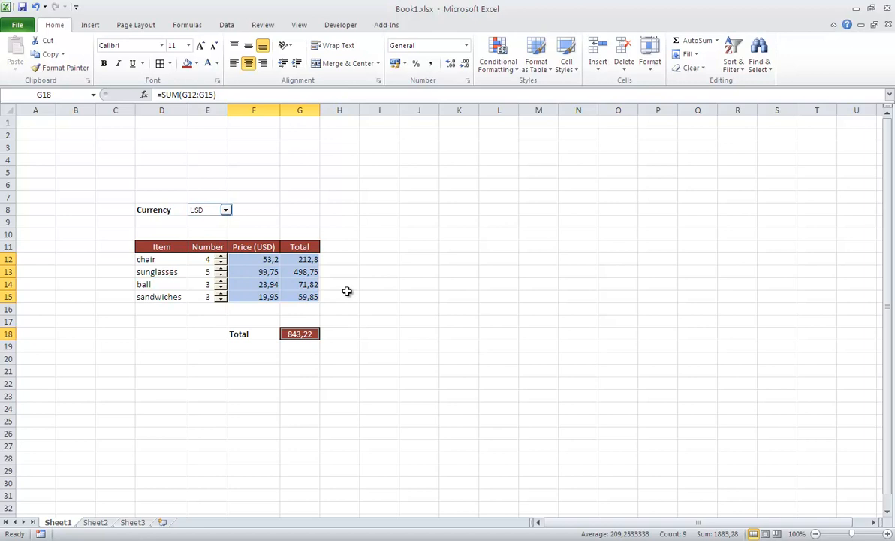
{"action": "left_click", "coordinate": [465, 66]}
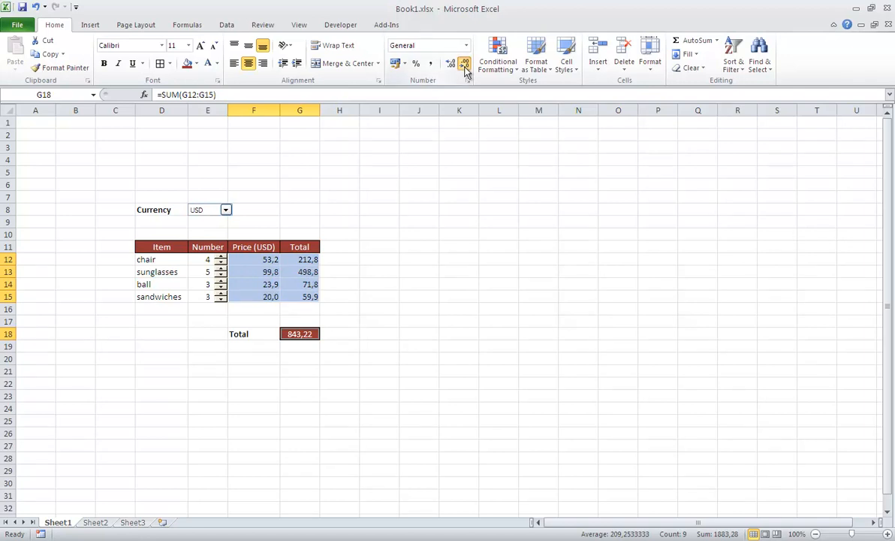
{"action": "left_click", "coordinate": [465, 66]}
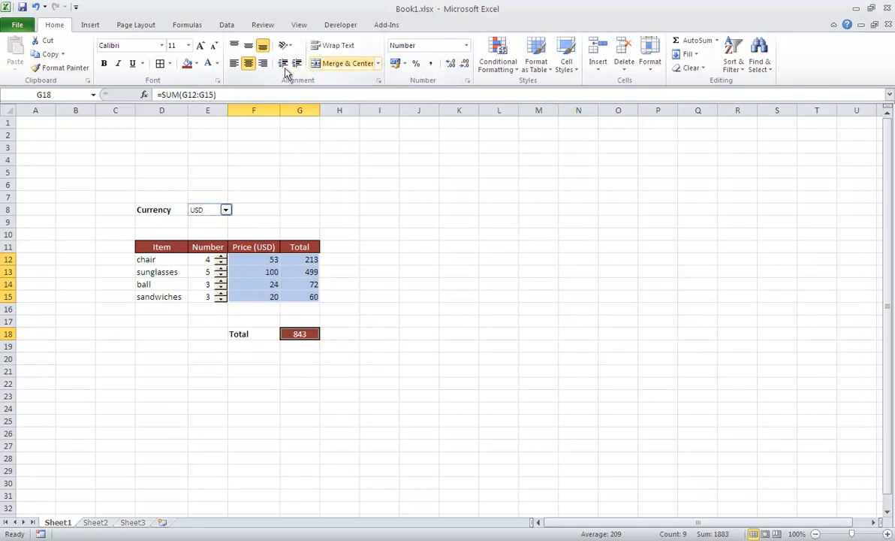
{"action": "left_click", "coordinate": [250, 64]}
{"action": "left_click", "coordinate": [379, 284]}
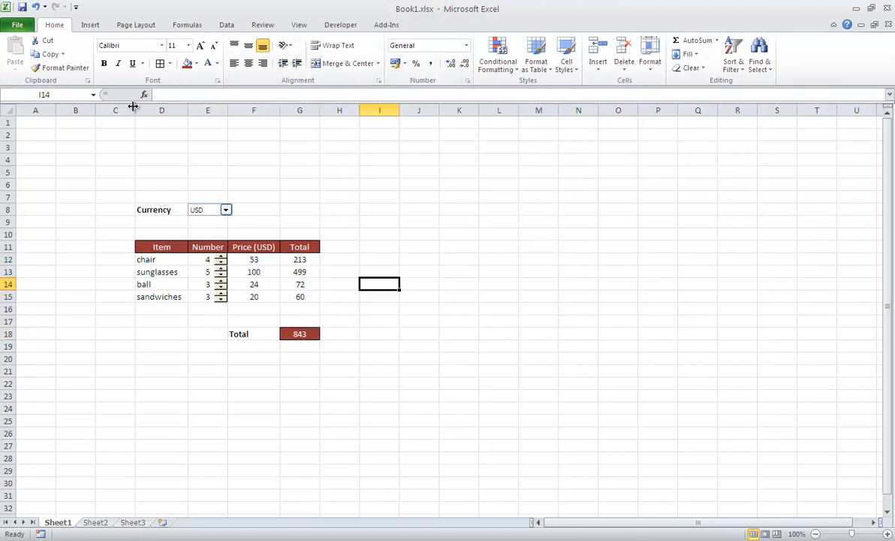
Step: Narrow columns C and H to thin margins on either side of the order form
{"action": "left_click_drag", "start_coordinate": [135, 109], "coordinate": [104, 107]}
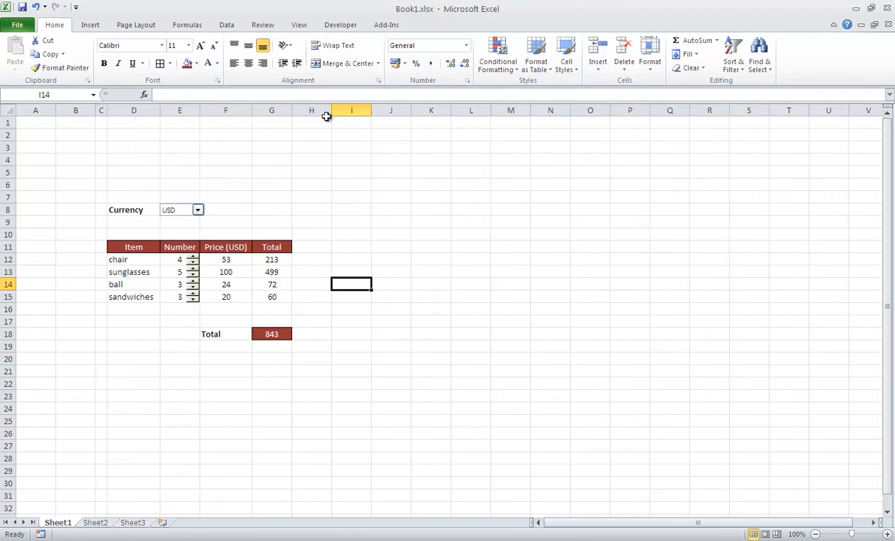
{"action": "left_click_drag", "start_coordinate": [332, 111], "coordinate": [303, 111]}
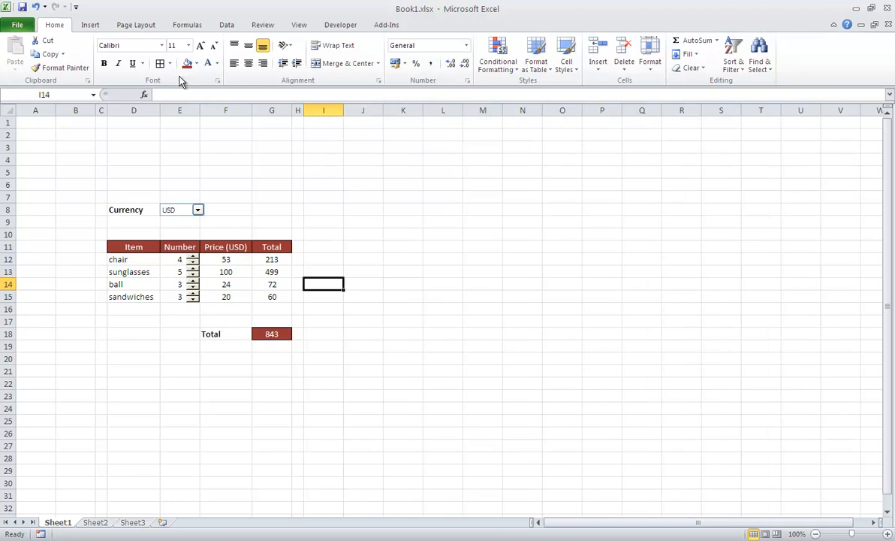
Step: Draw thick solid vertical borders along column H's right edge in rows 8 to 19 and column C's left edge in rows 7 to 19
{"action": "left_click", "coordinate": [169, 64]}
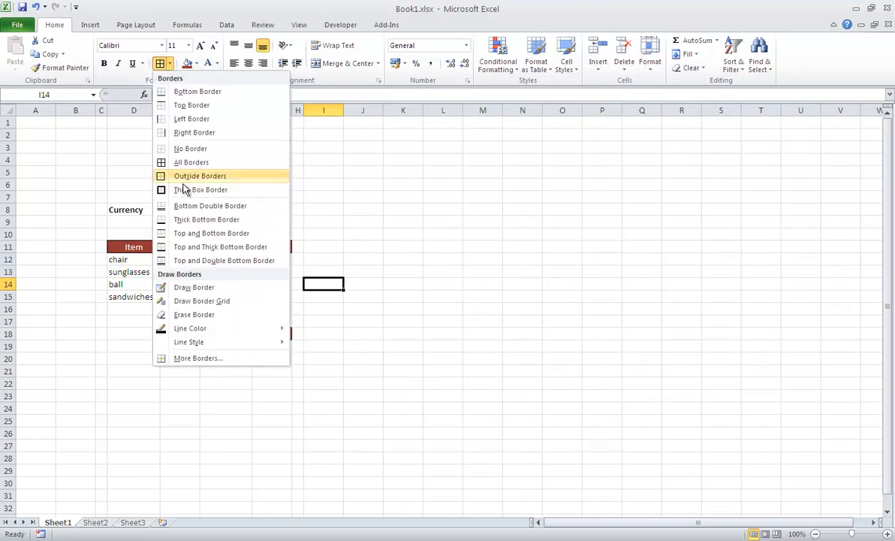
{"action": "left_click", "coordinate": [194, 289]}
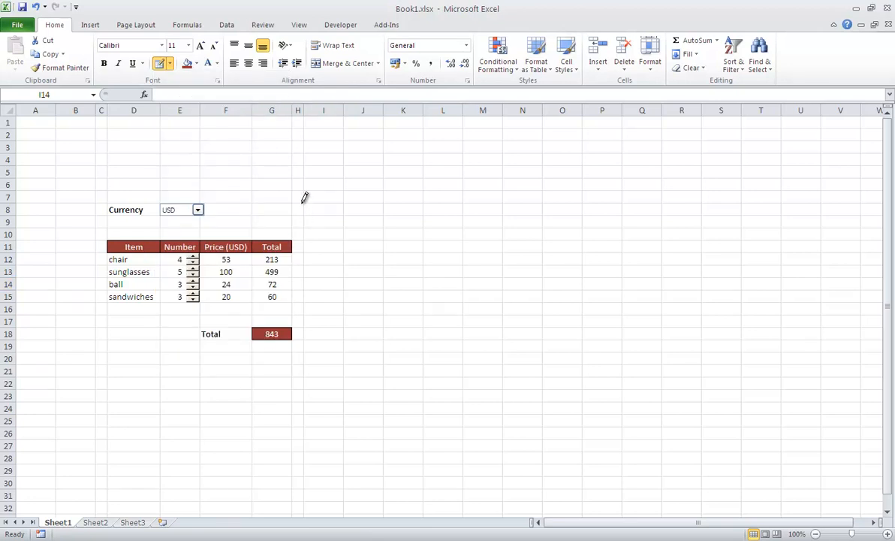
{"action": "left_click_drag", "start_coordinate": [304, 197], "coordinate": [306, 281]}
{"action": "left_click", "coordinate": [170, 65]}
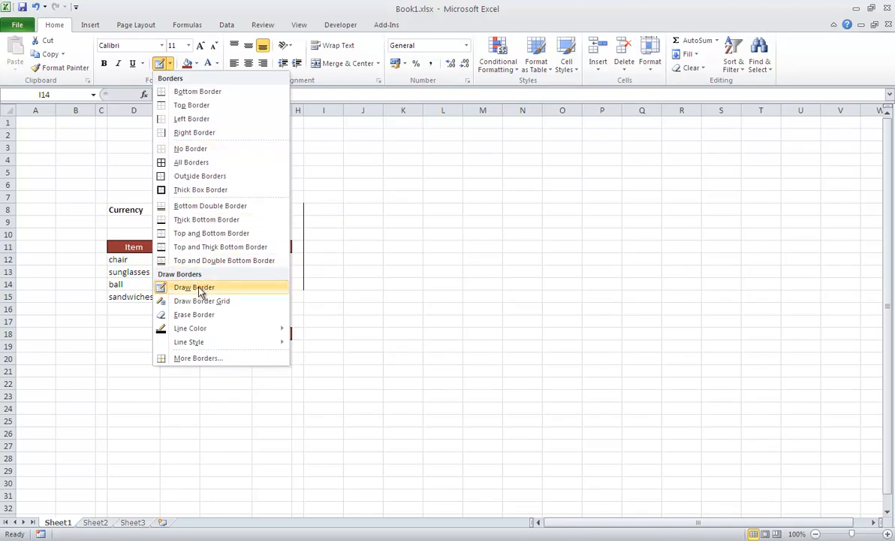
{"action": "mouse_move", "coordinate": [214, 342]}
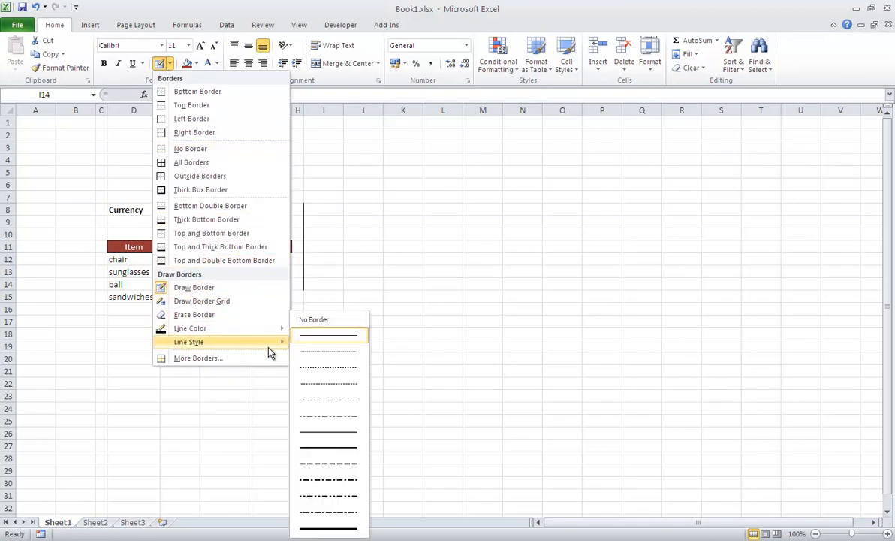
{"action": "left_click", "coordinate": [329, 451]}
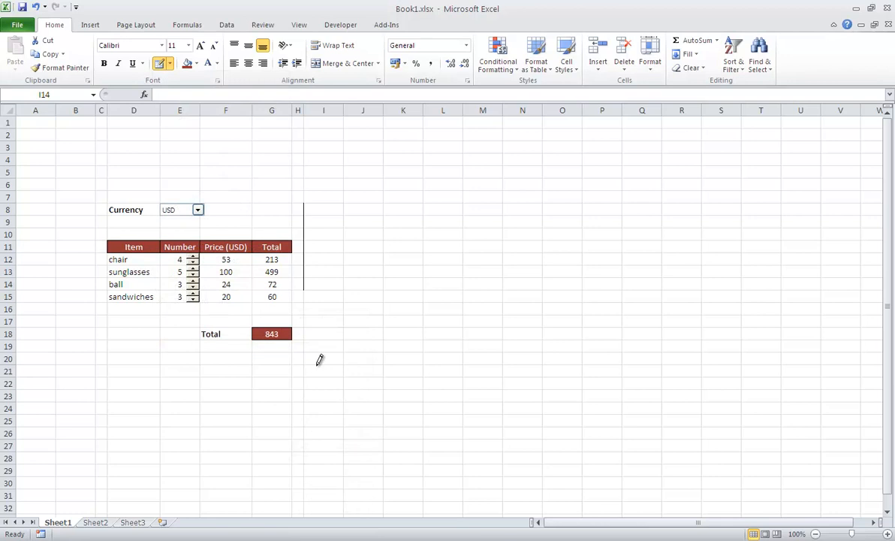
{"action": "left_click_drag", "start_coordinate": [306, 197], "coordinate": [308, 344]}
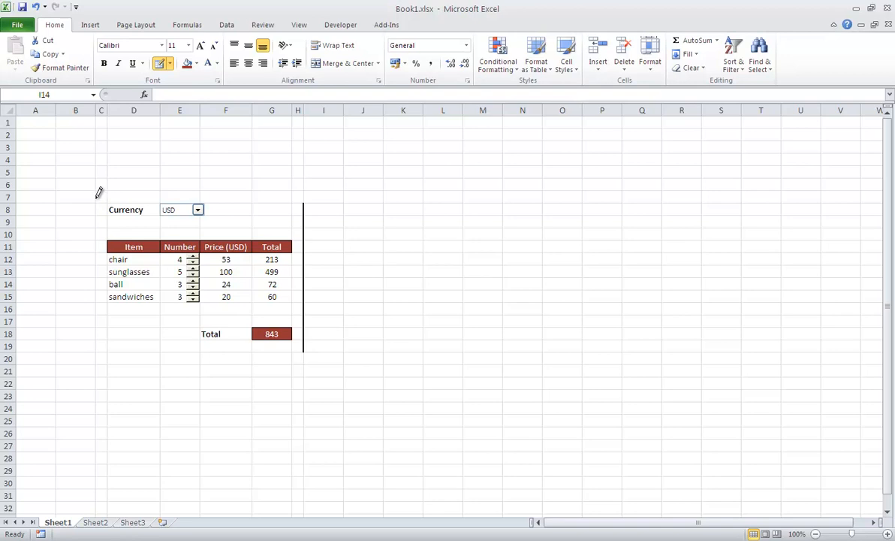
{"action": "left_click_drag", "start_coordinate": [99, 193], "coordinate": [101, 338]}
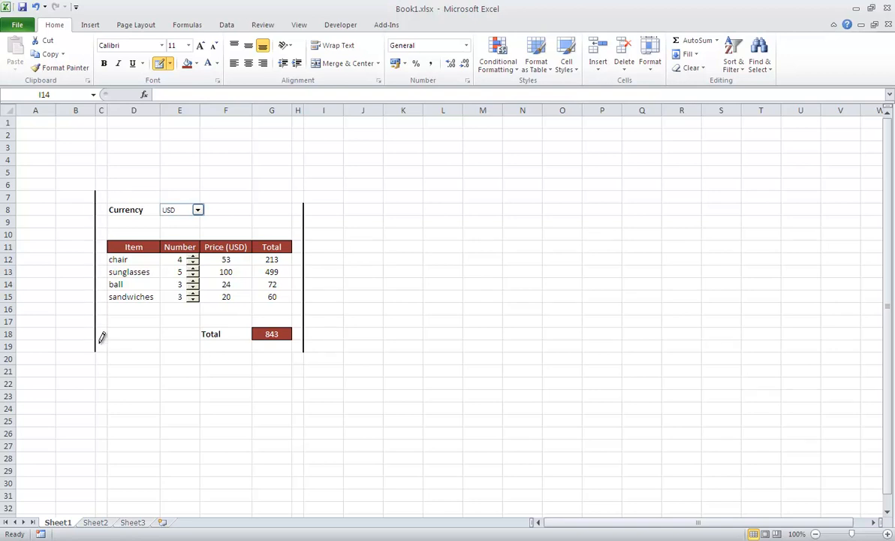
Step: Erase the row 7 segment of the vertical border on column C's left edge
{"action": "left_click", "coordinate": [171, 64]}
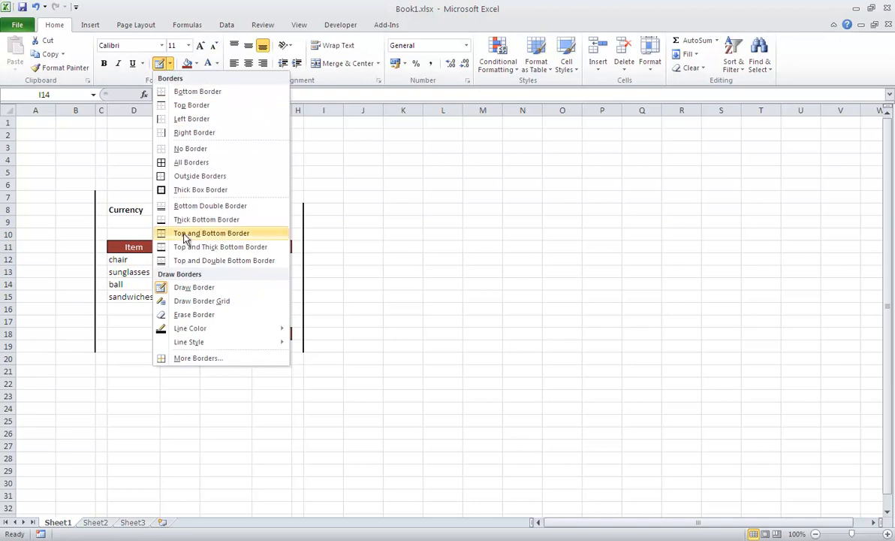
{"action": "left_click", "coordinate": [183, 315]}
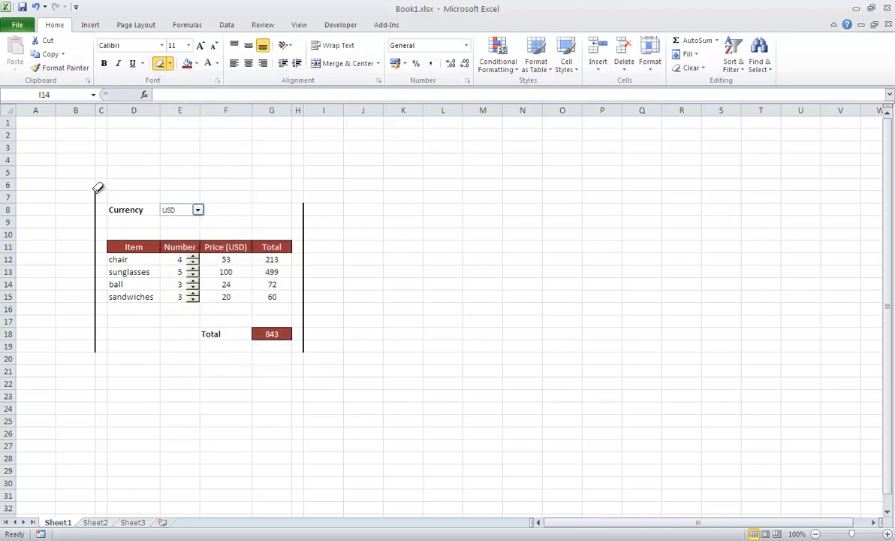
{"action": "left_click", "coordinate": [96, 189]}
Step: Draw a left bracket shape about 4.26 by 0.79 cm beside the form, turned 90° clockwise and with more rounded corners
{"action": "left_click", "coordinate": [95, 27]}
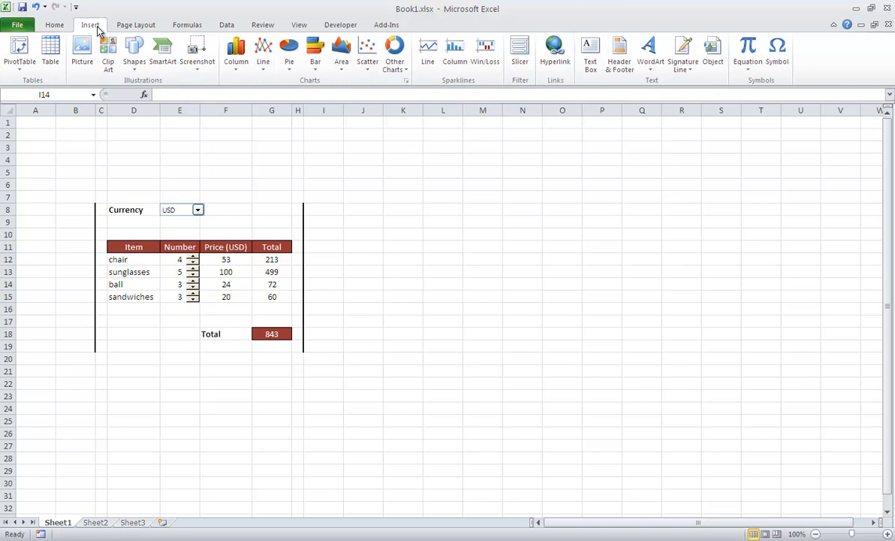
{"action": "left_click", "coordinate": [133, 51]}
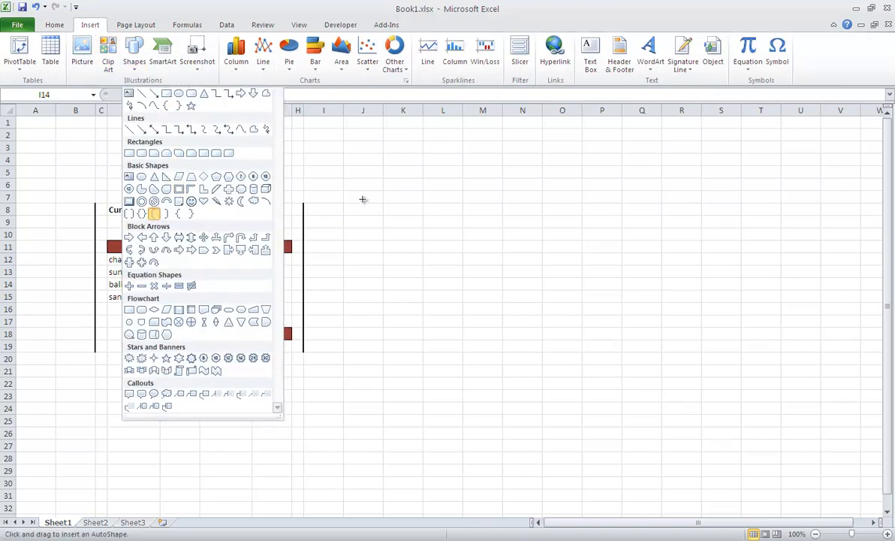
{"action": "left_click_drag", "start_coordinate": [348, 189], "coordinate": [368, 289]}
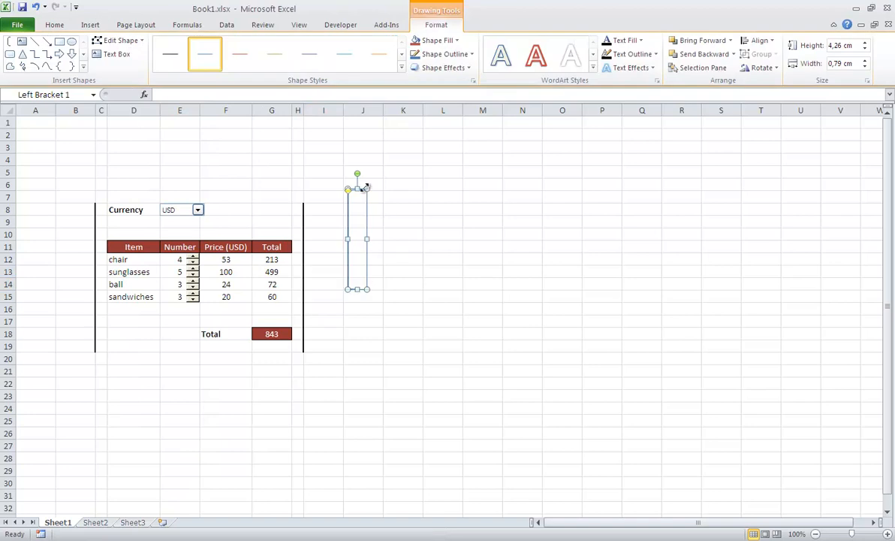
{"action": "left_click_drag", "start_coordinate": [357, 174], "coordinate": [410, 244]}
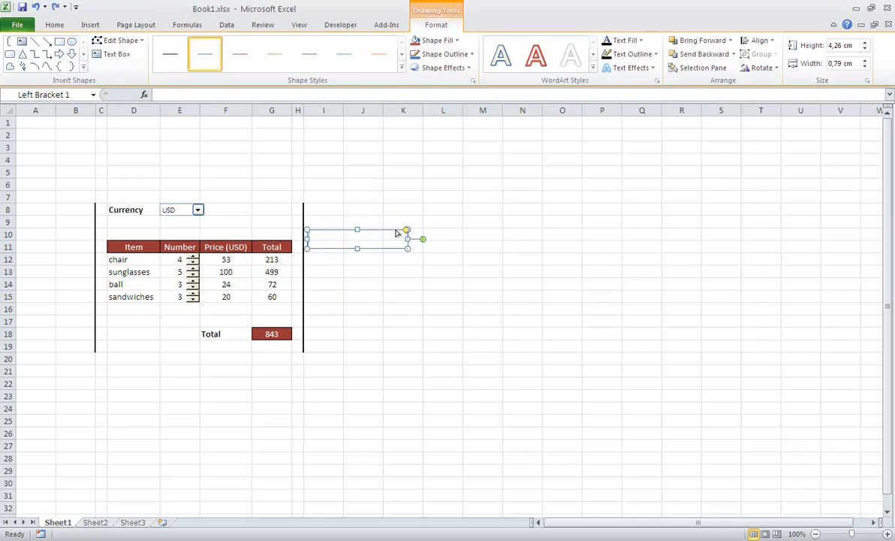
{"action": "left_click_drag", "start_coordinate": [389, 232], "coordinate": [389, 230]}
Step: Make the bracket's outline black with a weight of 1½ pt
{"action": "left_click", "coordinate": [441, 60]}
{"action": "left_click", "coordinate": [425, 70]}
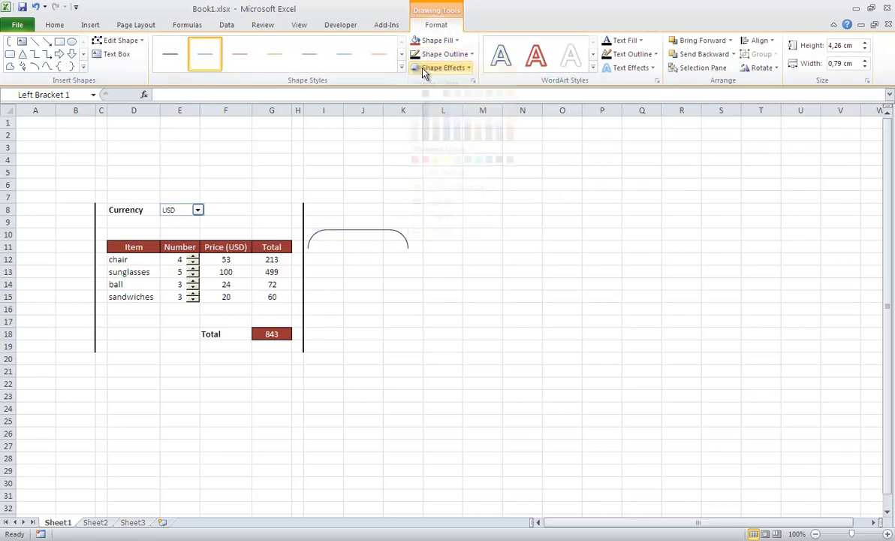
{"action": "left_click", "coordinate": [443, 54]}
{"action": "mouse_move", "coordinate": [457, 201]}
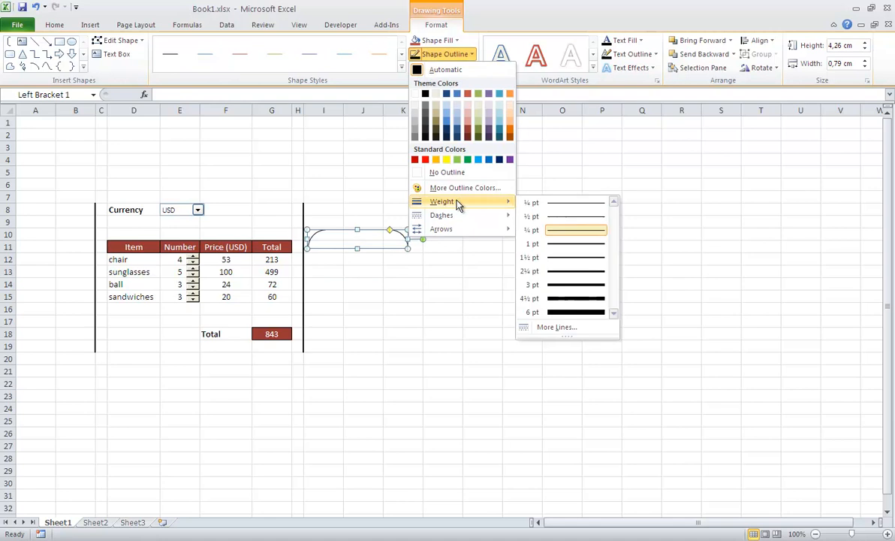
{"action": "left_click", "coordinate": [558, 263]}
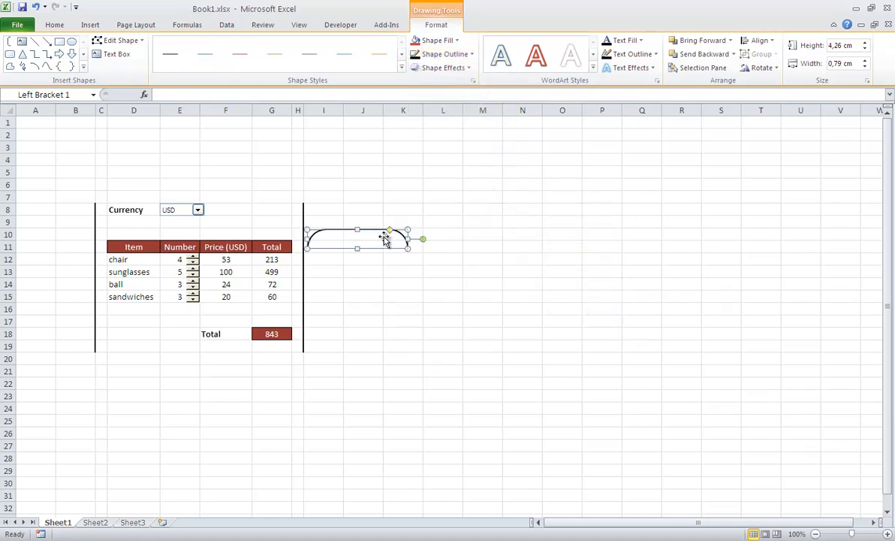
Step: Place the bracket on top of the form's vertical borders and stretch it to about 8.86 cm so it spans columns C to H
{"action": "left_click_drag", "start_coordinate": [361, 235], "coordinate": [153, 185]}
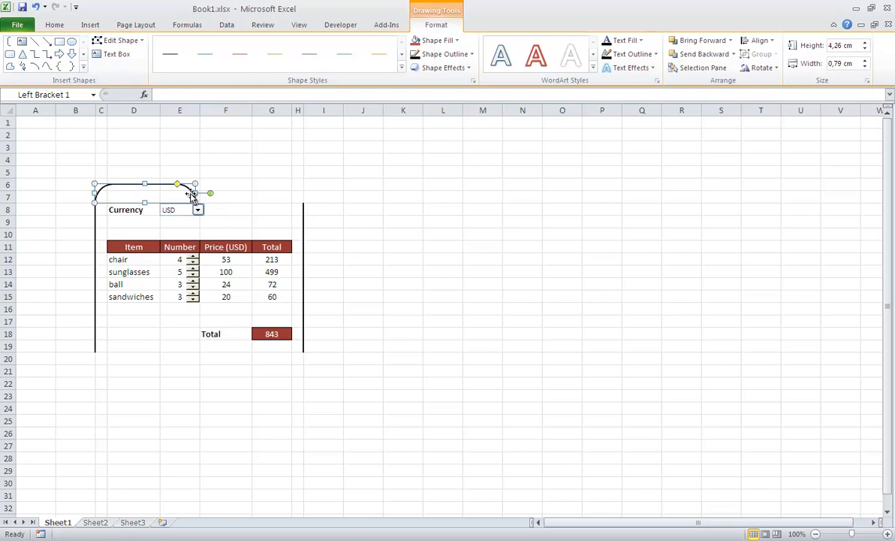
{"action": "left_click_drag", "start_coordinate": [216, 194], "coordinate": [317, 204]}
{"action": "left_click", "coordinate": [396, 246]}
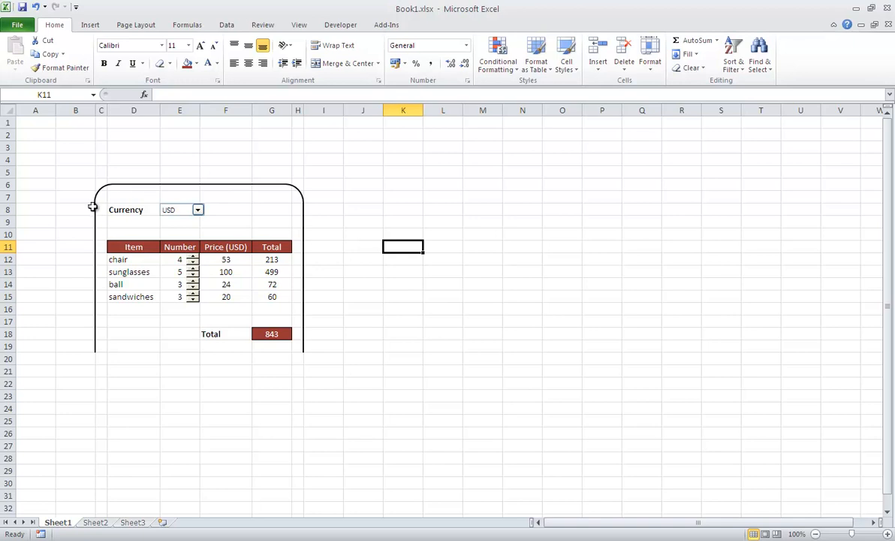
{"action": "left_click", "coordinate": [130, 184]}
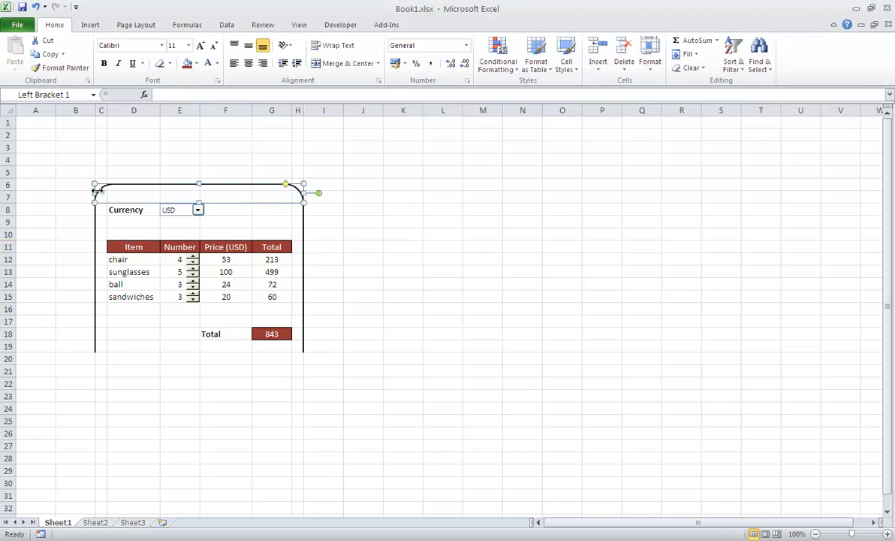
{"action": "left_click_drag", "start_coordinate": [94, 193], "coordinate": [96, 193]}
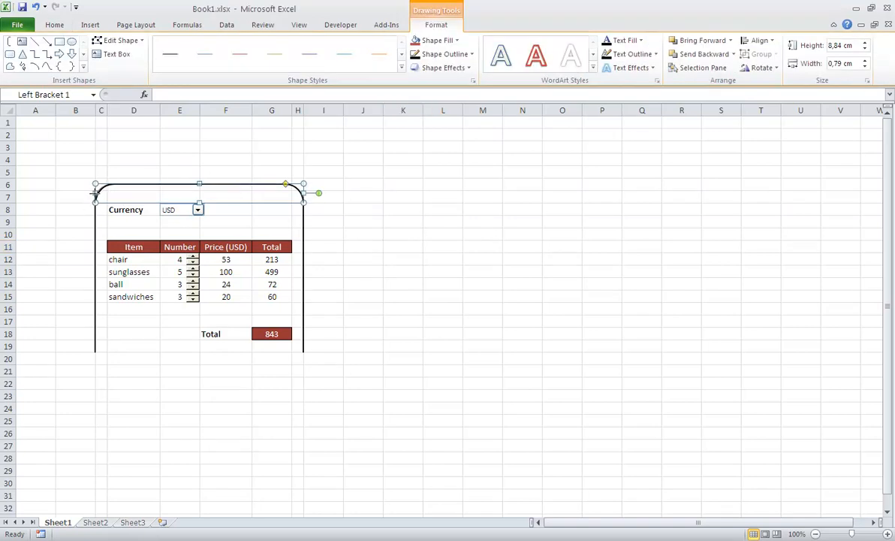
{"action": "left_click", "coordinate": [135, 168]}
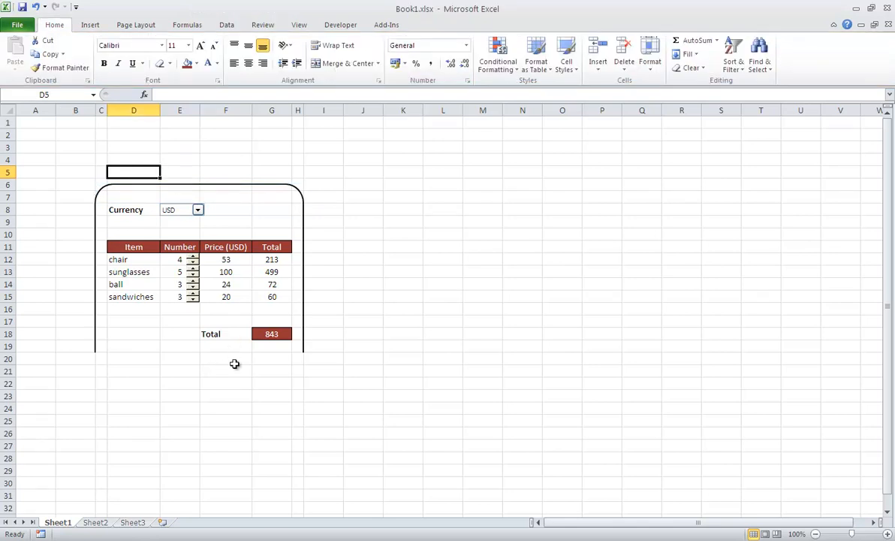
Step: Duplicate the top bracket and place the copy below the form at rows 21 and 22
{"action": "left_click", "coordinate": [199, 184]}
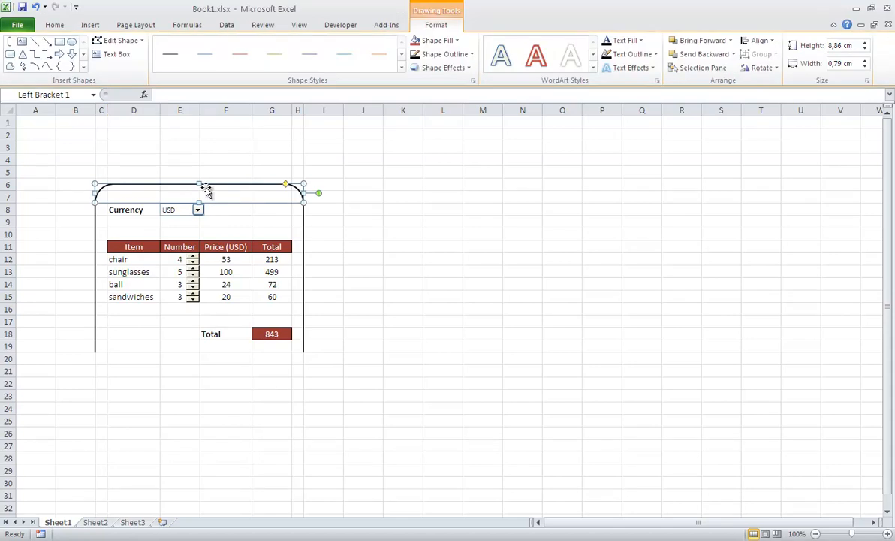
{"action": "key", "text": "ctrl+d"}
{"action": "left_click_drag", "start_coordinate": [234, 196], "coordinate": [240, 374]}
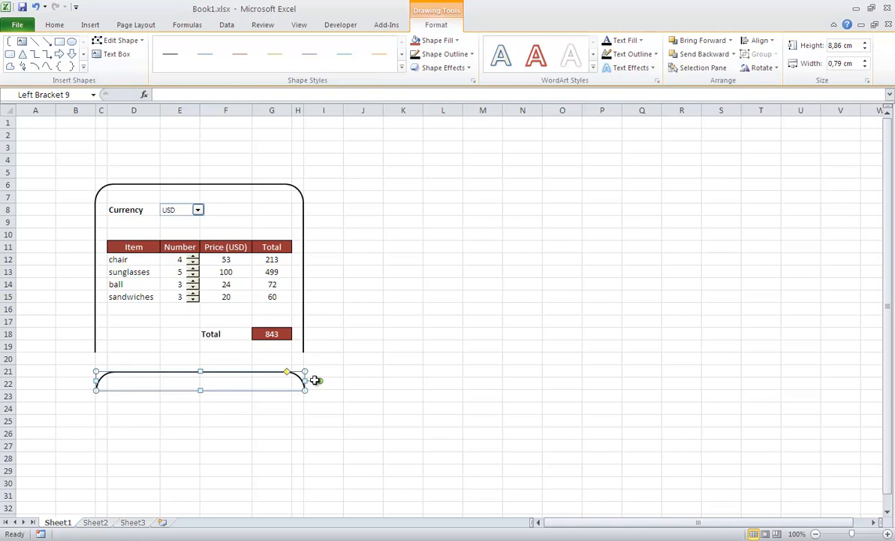
Step: Turn the copied bracket upside down and fit it onto the lower ends of the form's vertical borders, closing the frame at rows 20 and 21
{"action": "left_click_drag", "start_coordinate": [319, 382], "coordinate": [182, 372]}
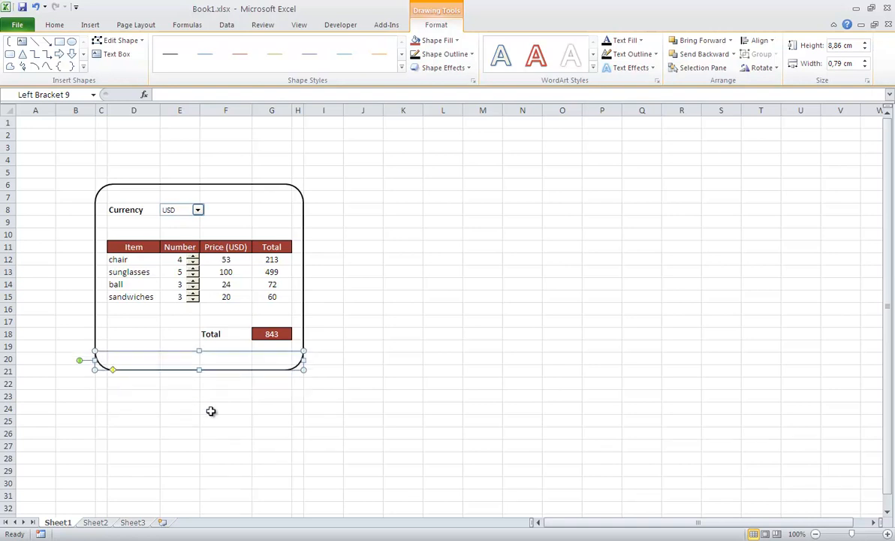
{"action": "left_click", "coordinate": [218, 421]}
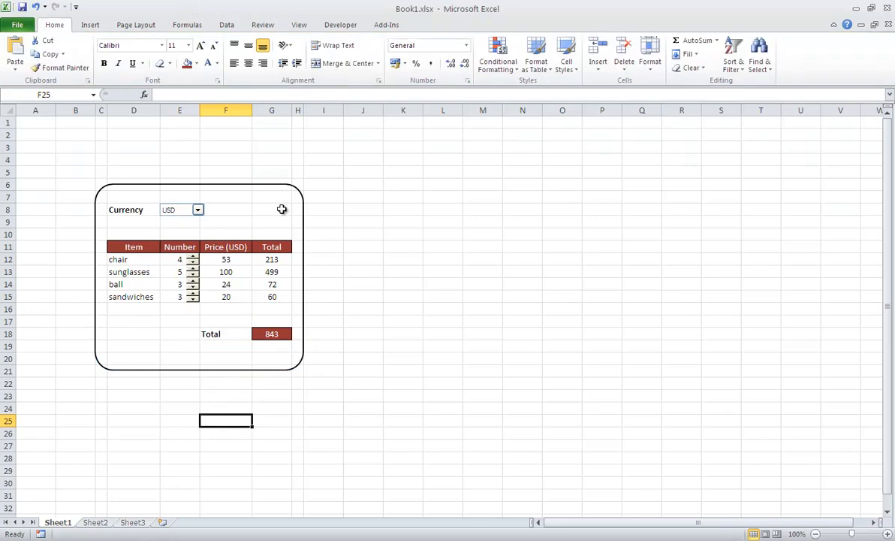
Step: Hide the gridlines on Sheet1
{"action": "left_click", "coordinate": [298, 25]}
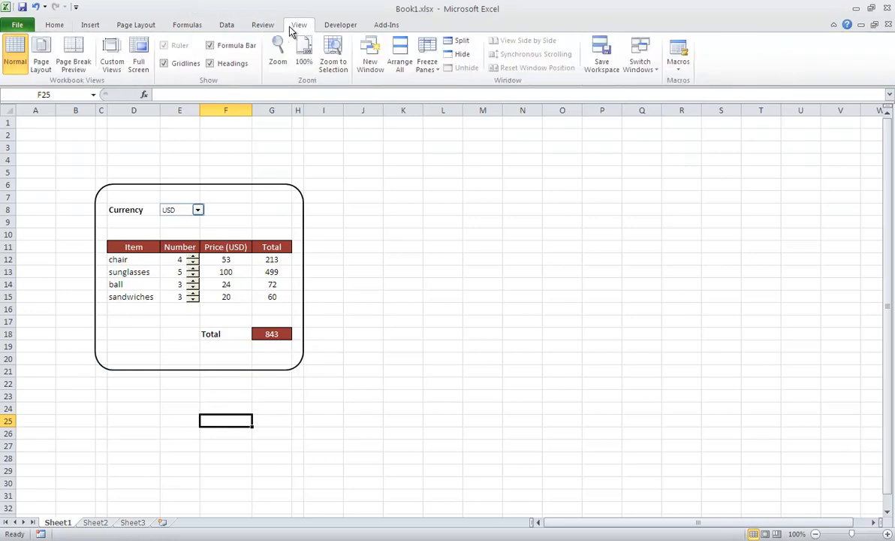
{"action": "left_click", "coordinate": [194, 63]}
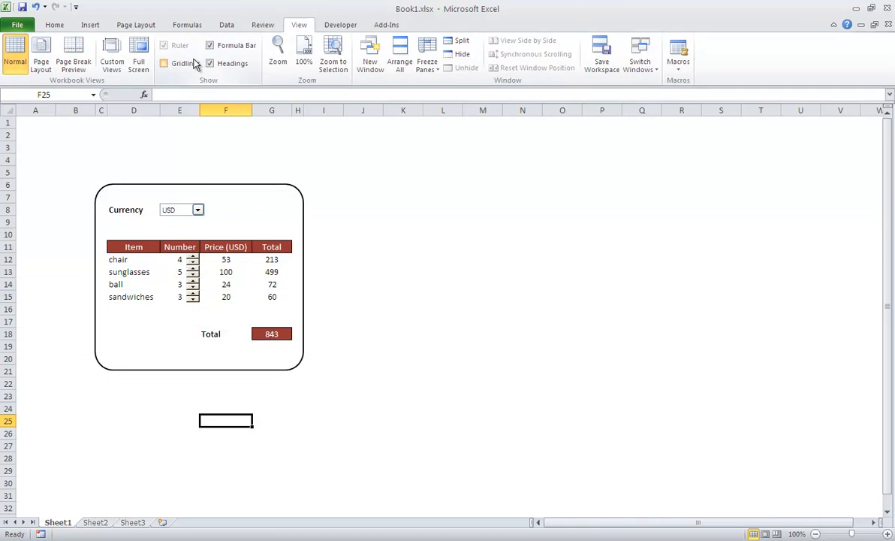
{"action": "left_click", "coordinate": [364, 237]}
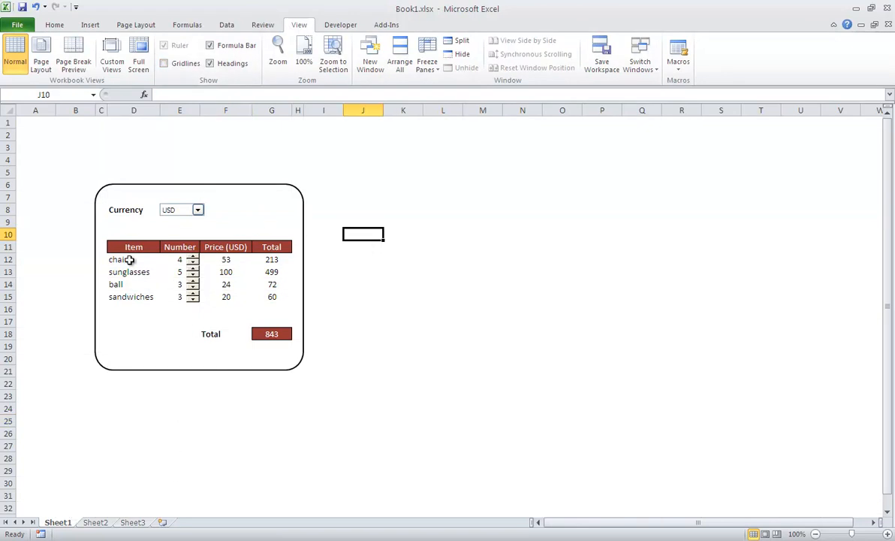
Step: Add outside borders around the item rows of the order table, cells D12 to G15
{"action": "left_click_drag", "start_coordinate": [118, 260], "coordinate": [258, 296]}
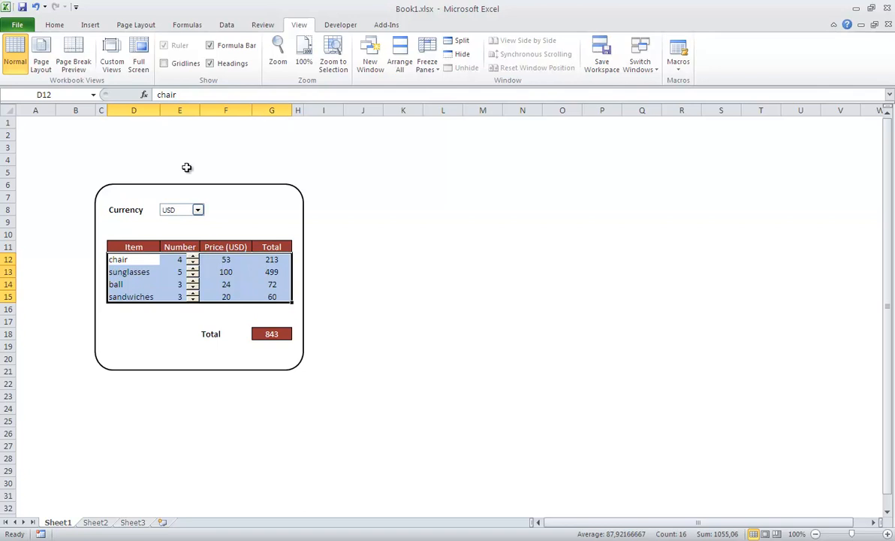
{"action": "left_click", "coordinate": [56, 27]}
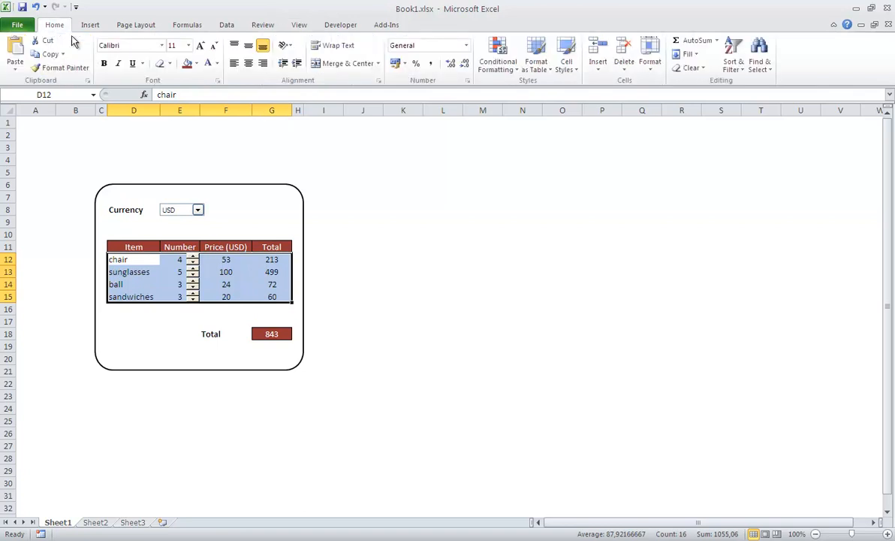
{"action": "left_click", "coordinate": [169, 64]}
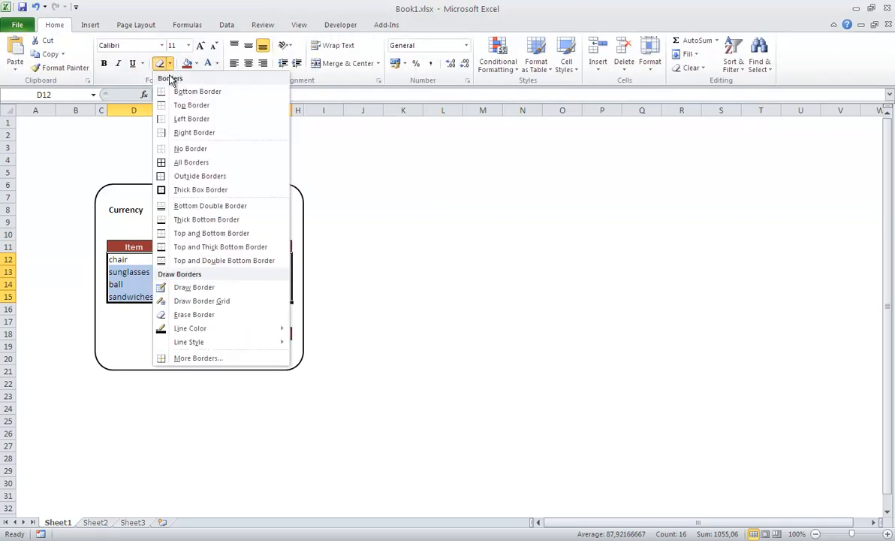
{"action": "left_click", "coordinate": [175, 177]}
{"action": "left_click", "coordinate": [348, 308]}
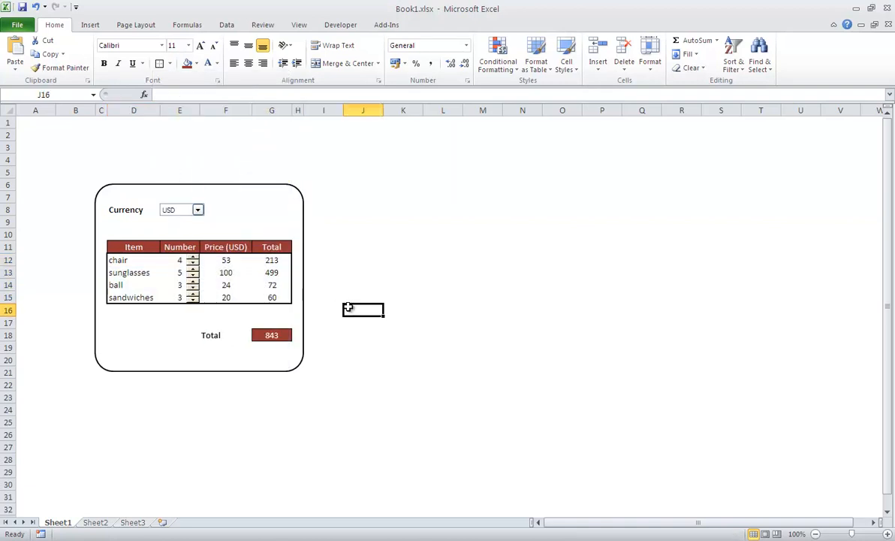